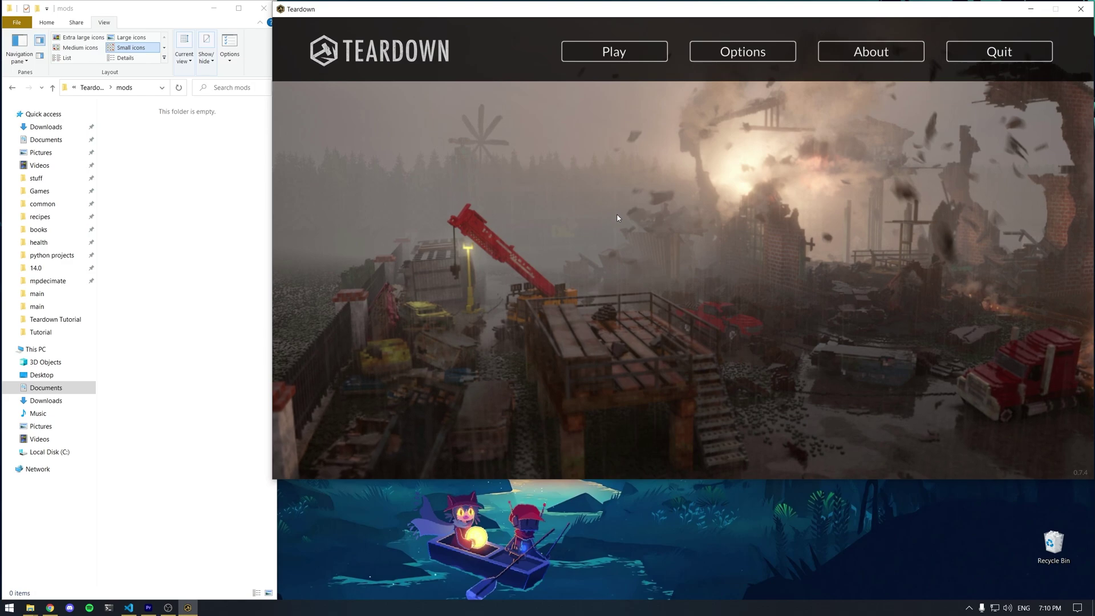
Step: Make a local copy of the built-in Basic mod and start playing the Basic Copy level
left_click(614, 51)
left_click(636, 174)
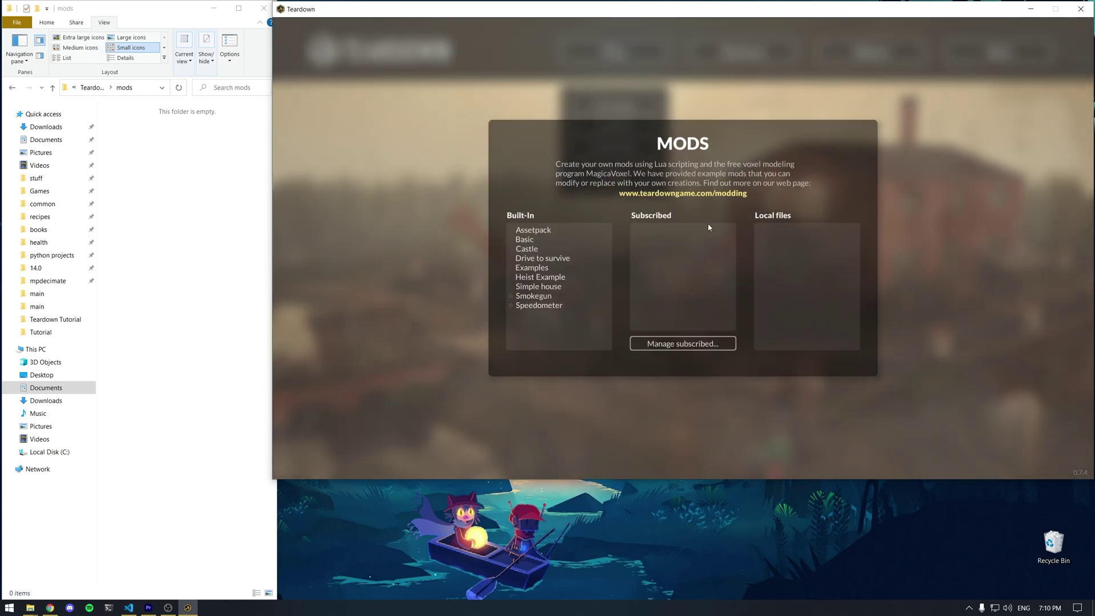
left_click(525, 239)
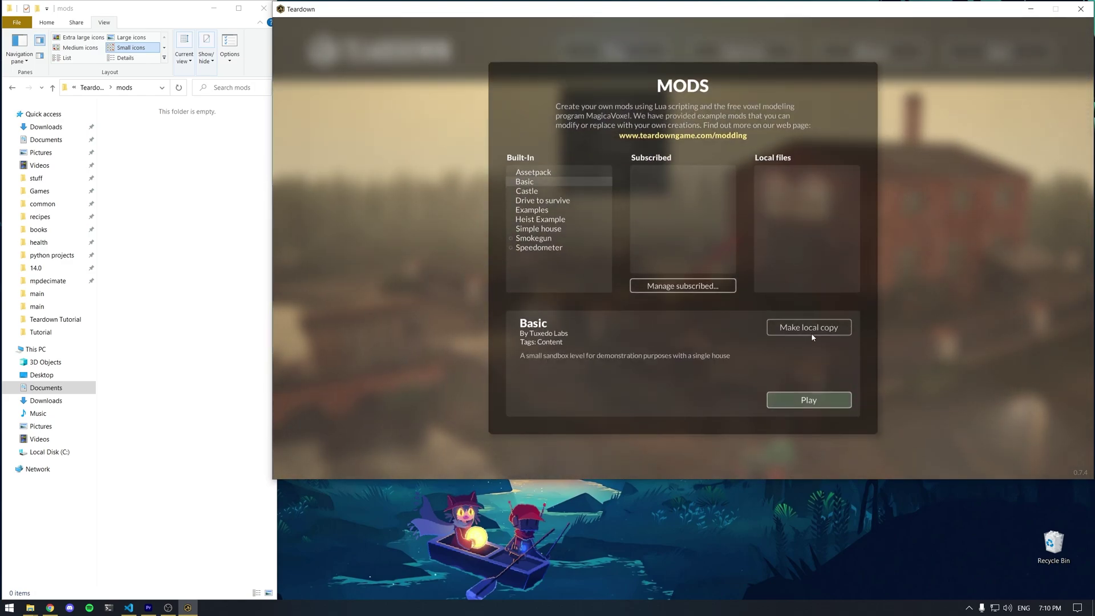
left_click(792, 176)
left_click(829, 400)
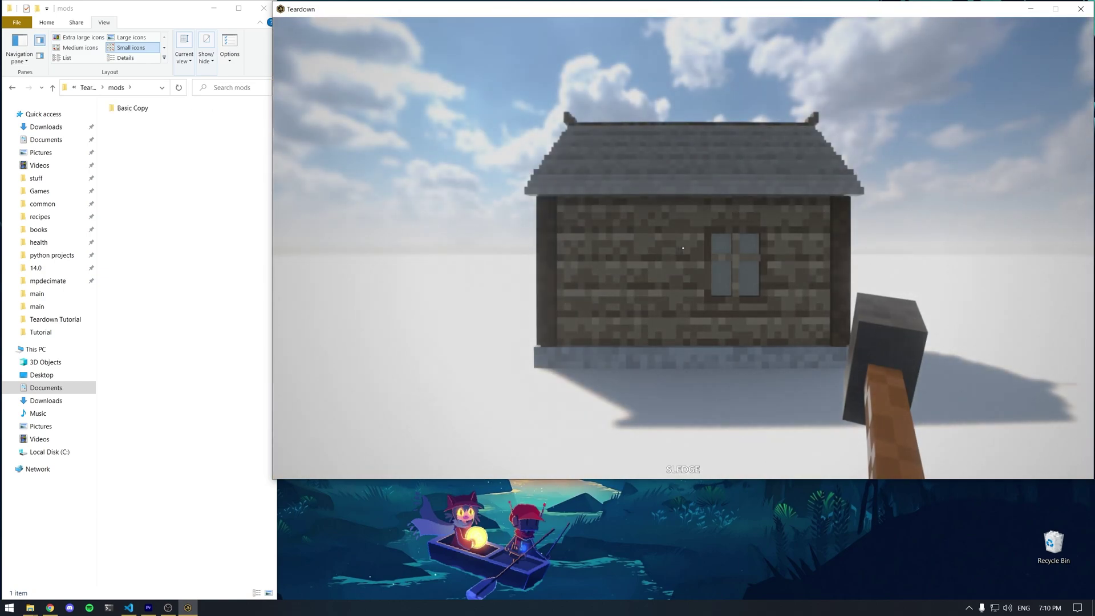
Step: Walk around the house and test its destructibility by smashing a wall corner with the sledge
key("d")
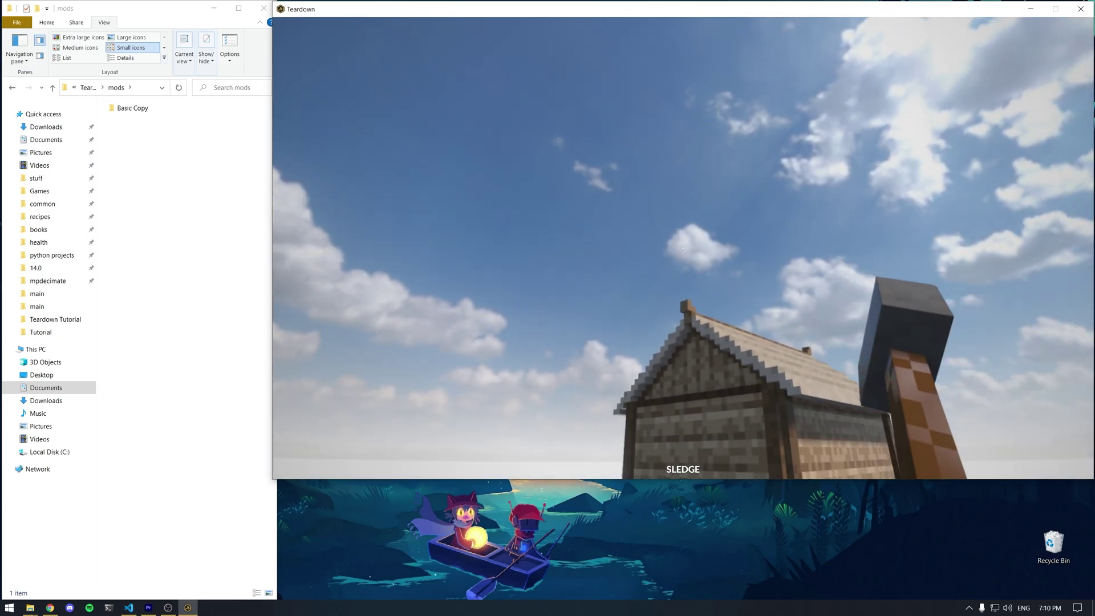
key("w")
left_click(682, 248)
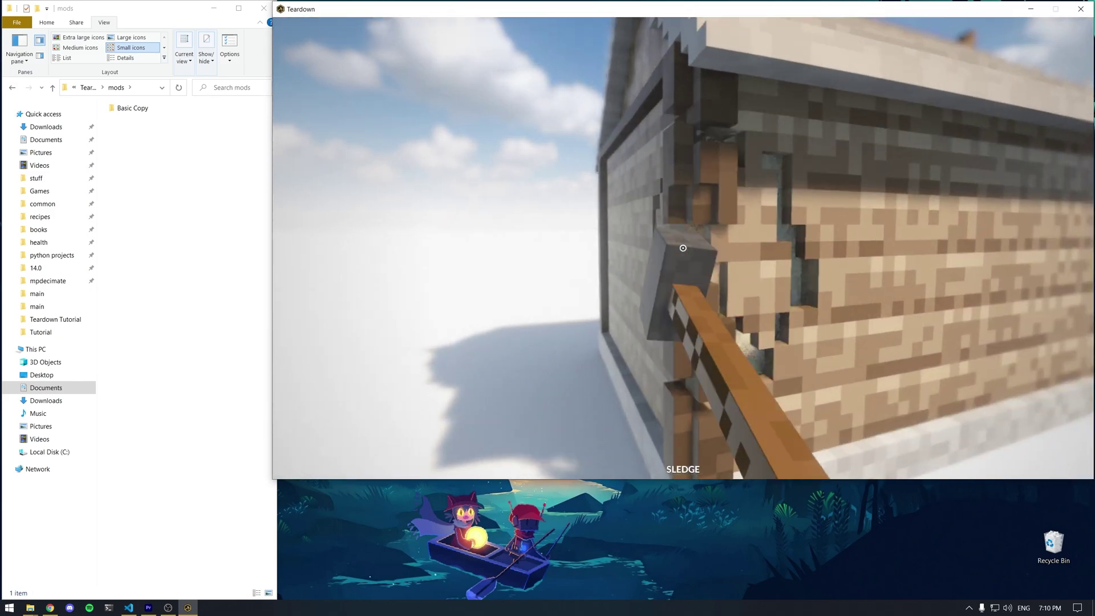
key("s")
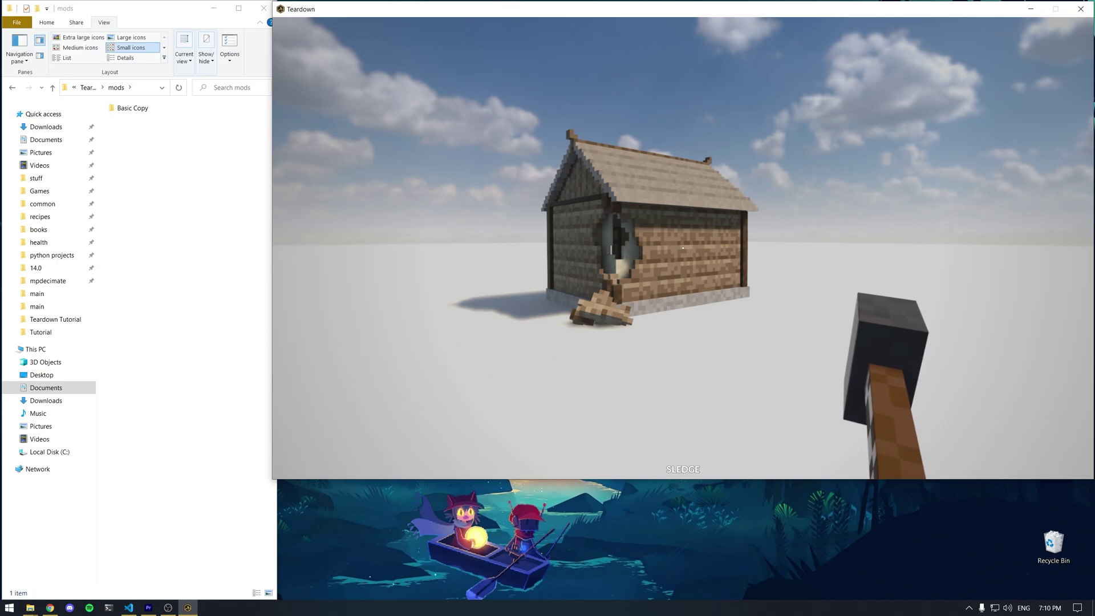
Step: Switch to File Explorer and check the full path of the Teardown mods folder
key("alt+Tab")
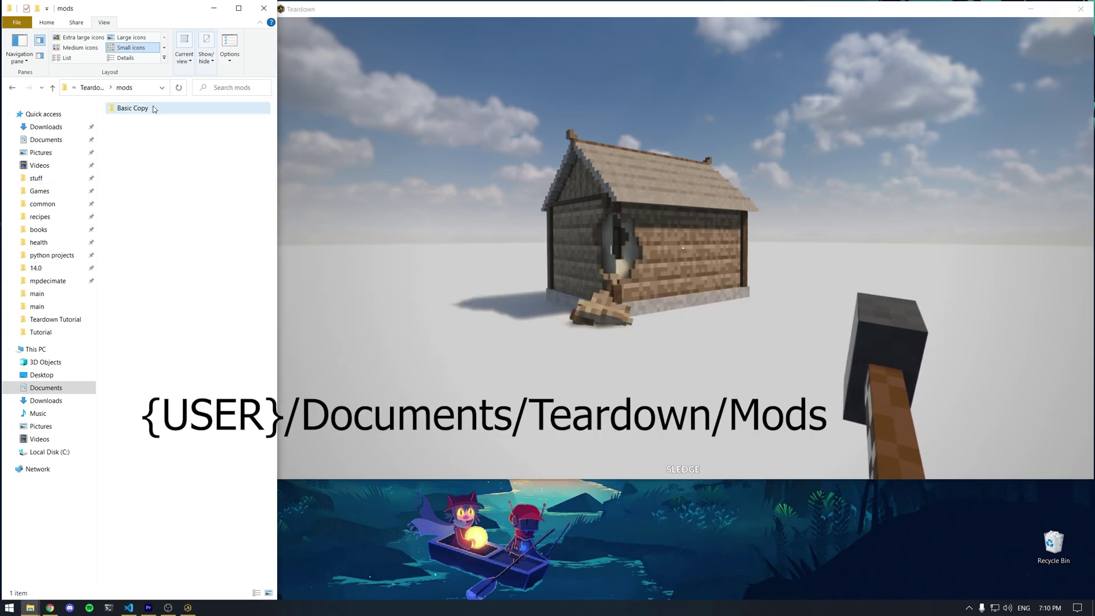
left_click(145, 90)
left_click(84, 87)
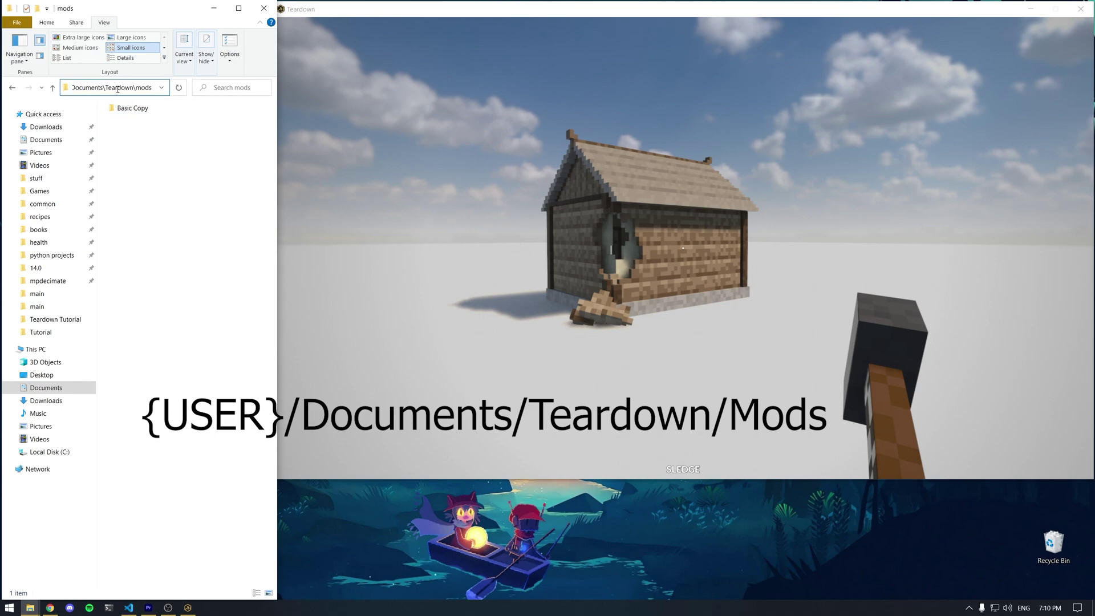
left_click(166, 131)
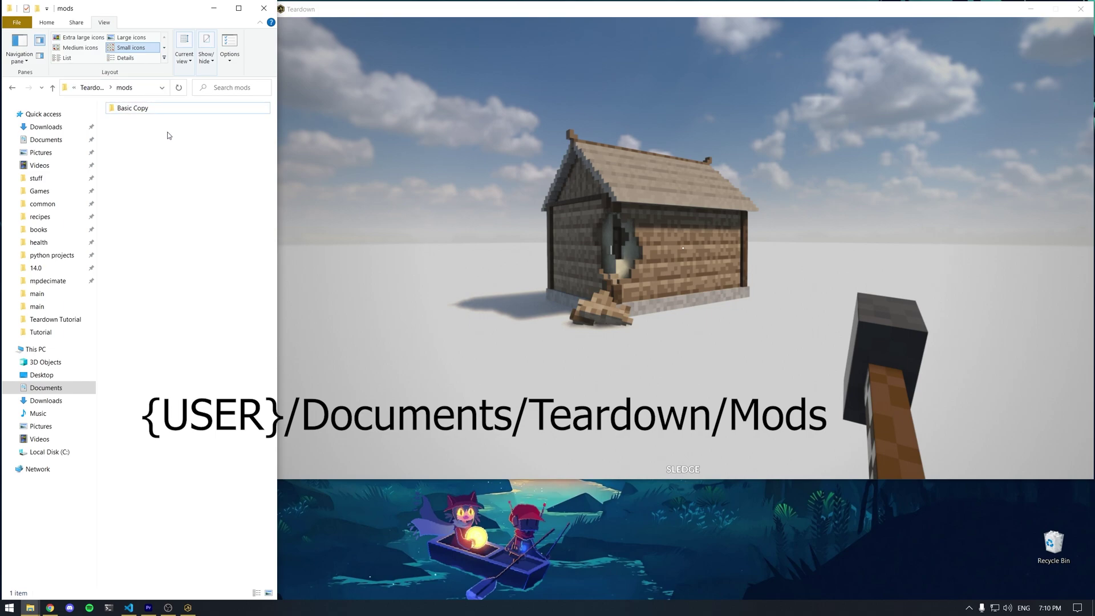
Step: Open the Basic Copy mod folder and look over its contents
double_click(147, 108)
left_click_drag(160, 188, 110, 118)
left_click(141, 202)
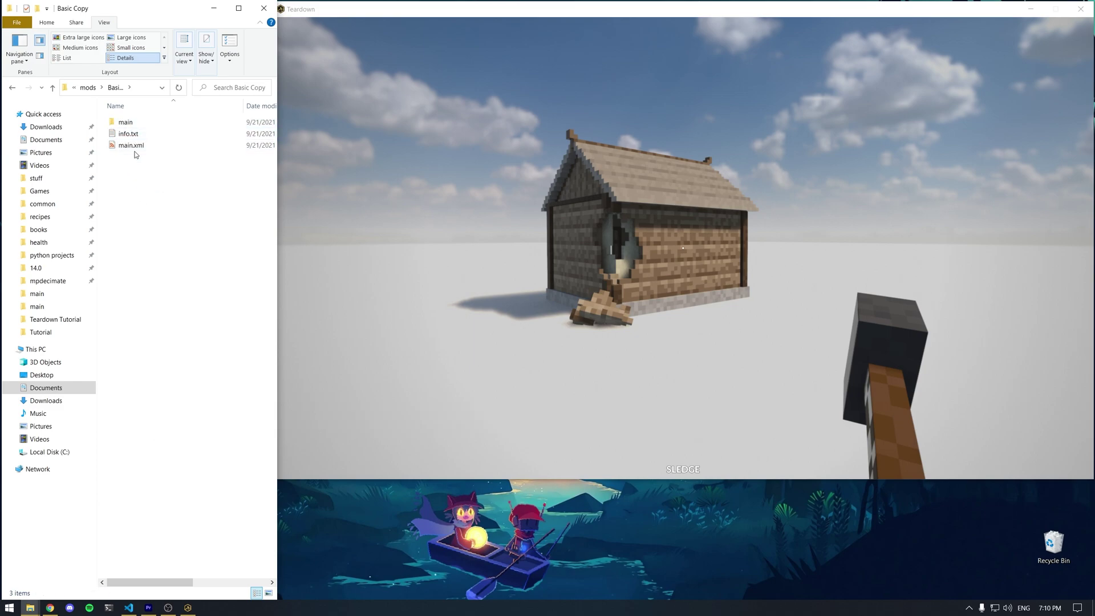
Step: Open info.txt, review the mod's name, author and description entries, and close the file
double_click(128, 133)
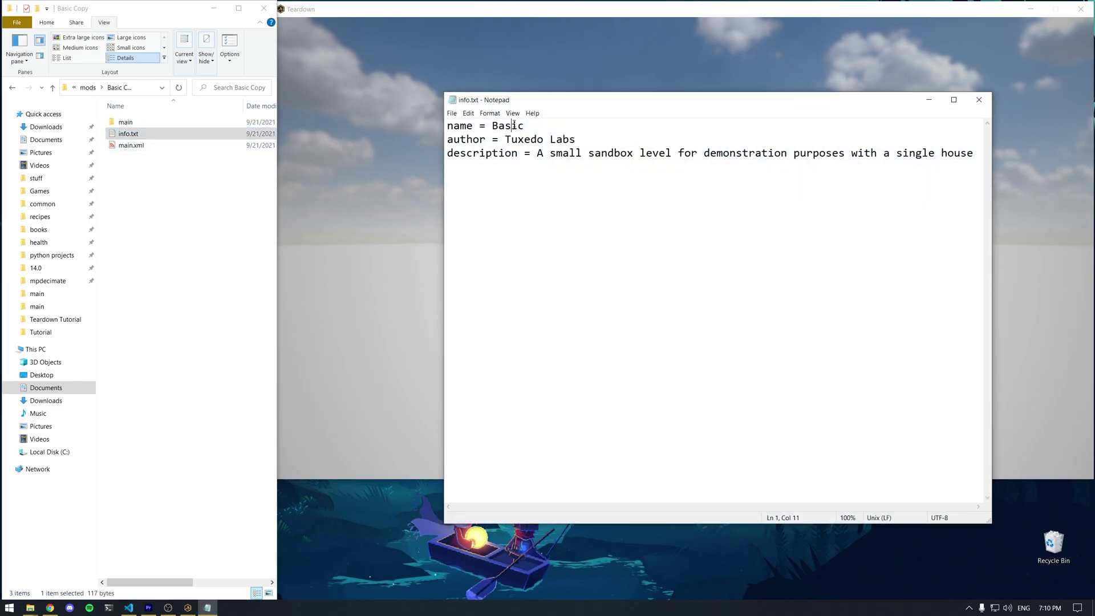
left_click_drag(511, 139, 901, 171)
left_click(505, 126)
left_click_drag(505, 139, 636, 144)
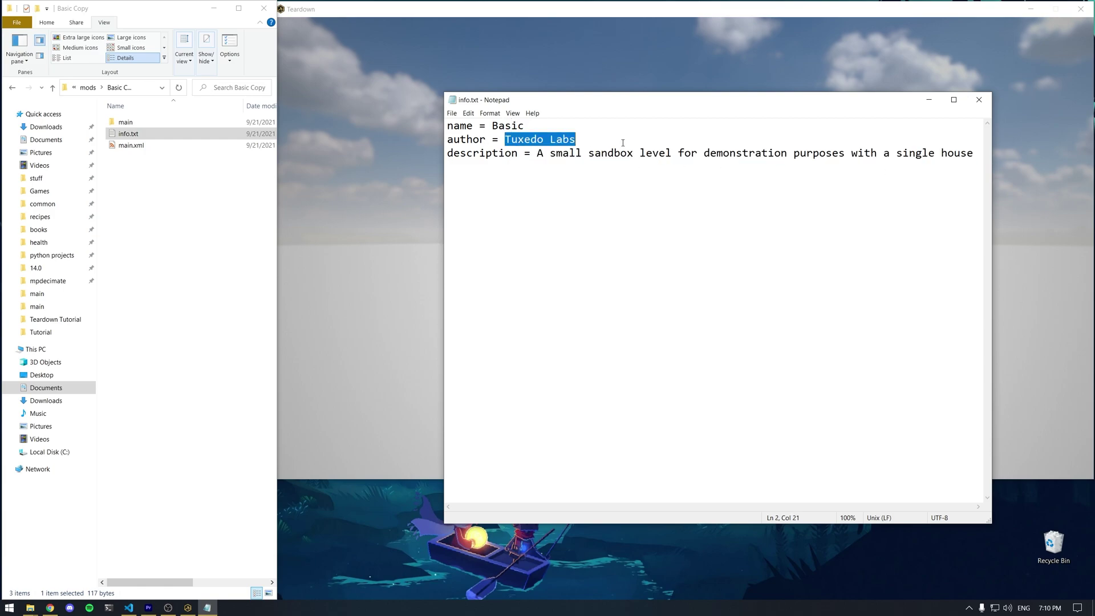
left_click_drag(536, 153, 826, 153)
left_click(915, 153)
left_click(985, 104)
left_click(177, 182)
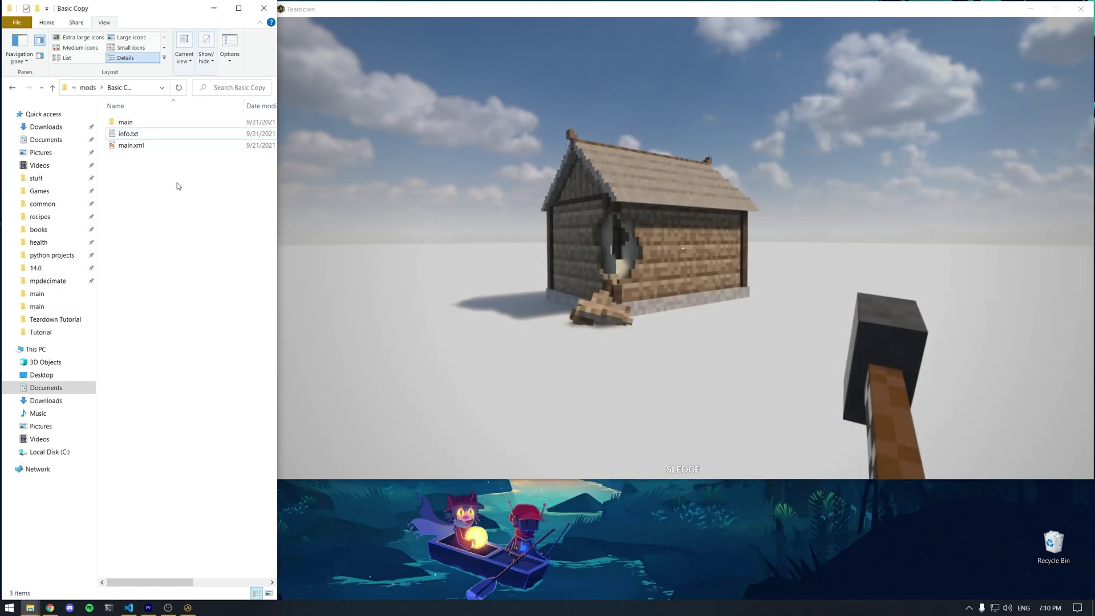
Step: Open main.xml in Visual Studio Code and examine its comments and the environment line's template value
double_click(144, 148)
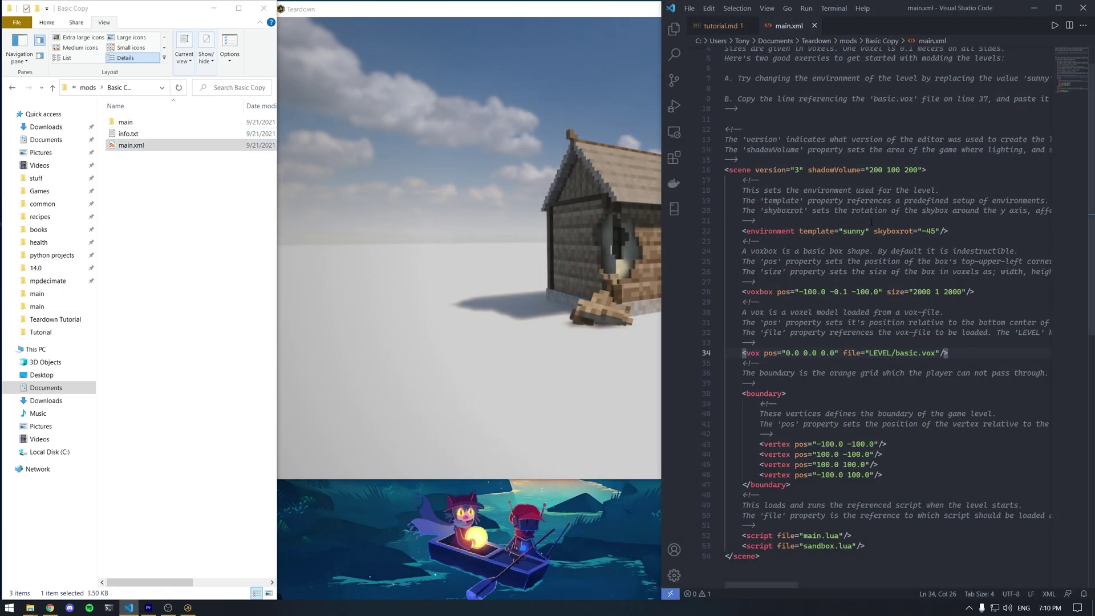
scroll(833, 224, "down", 2)
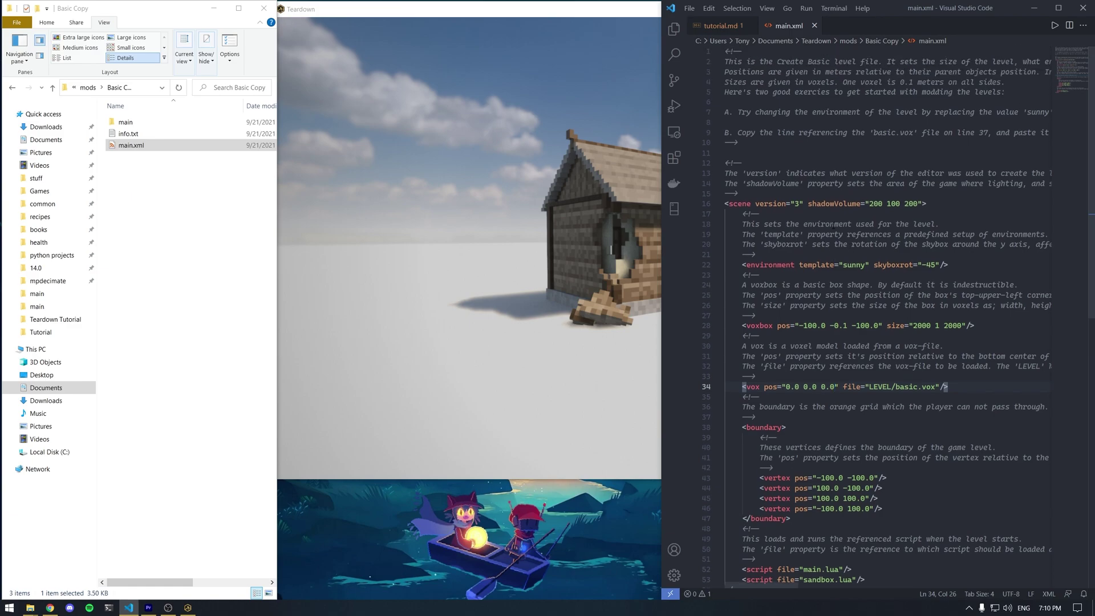
left_click_drag(767, 533, 790, 123)
left_click(817, 166)
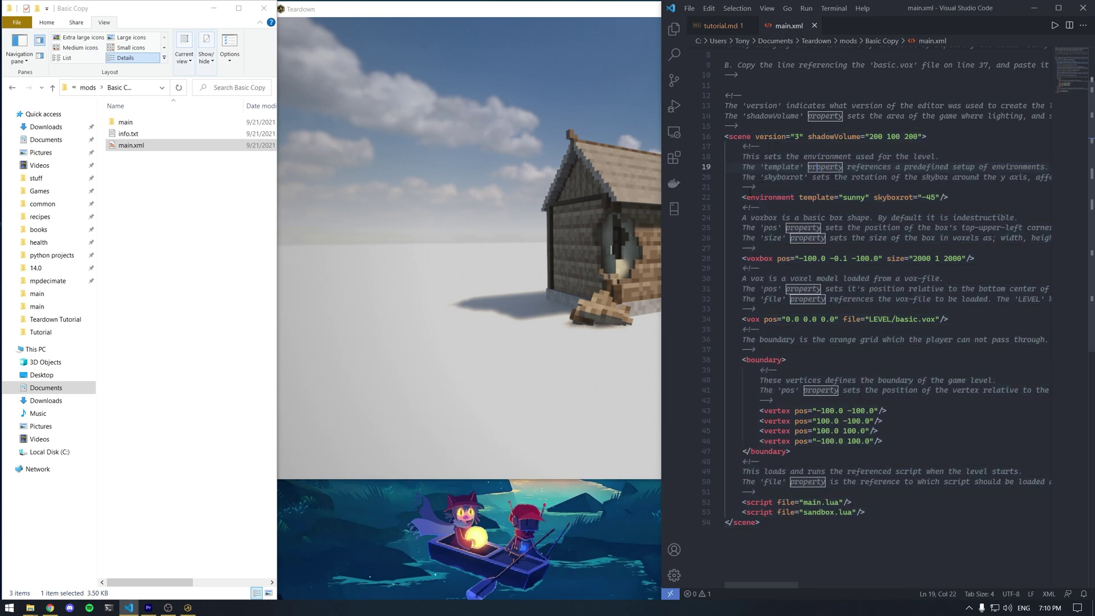
left_click(1003, 199)
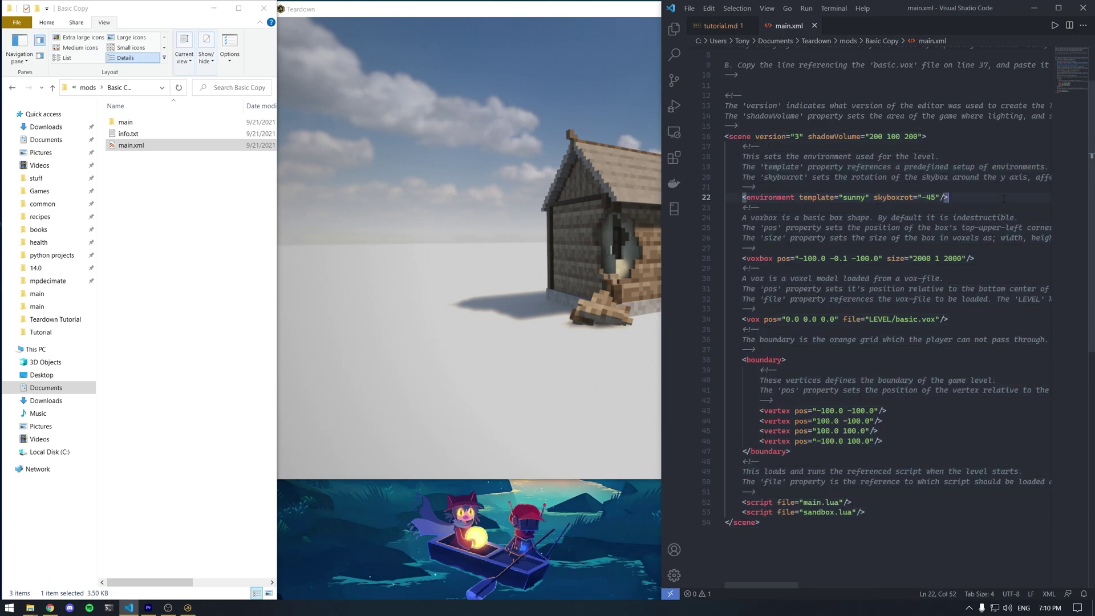
key("shift+End")
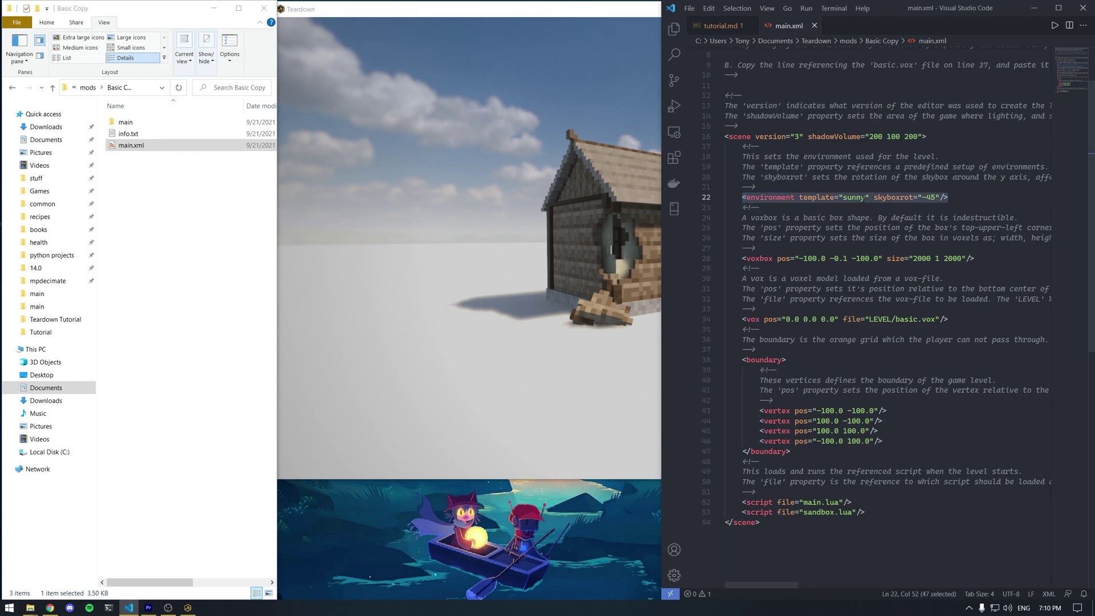
double_click(855, 197)
Step: Examine the voxbox element's position and size and the vox element's position and file reference
left_click_drag(742, 259, 1013, 260)
left_click(805, 258)
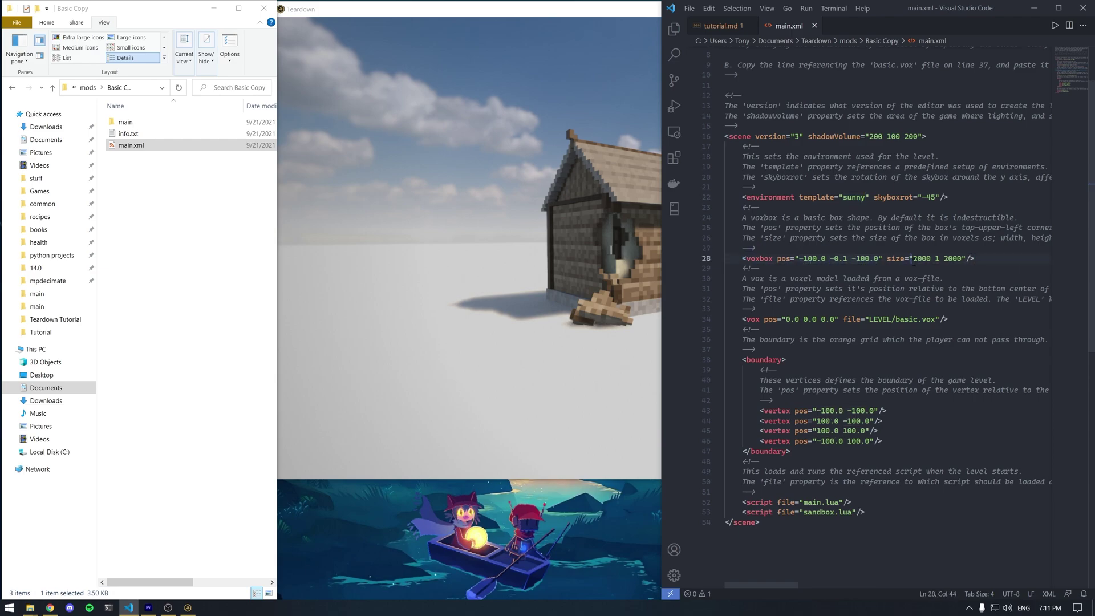
left_click_drag(913, 259, 963, 258)
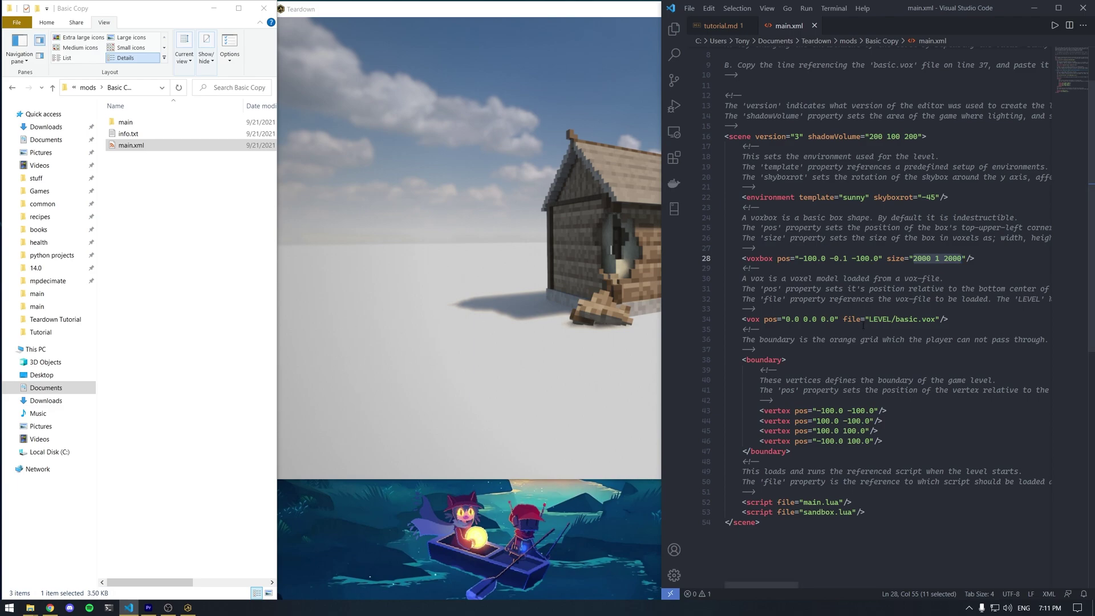
left_click_drag(781, 320, 794, 319)
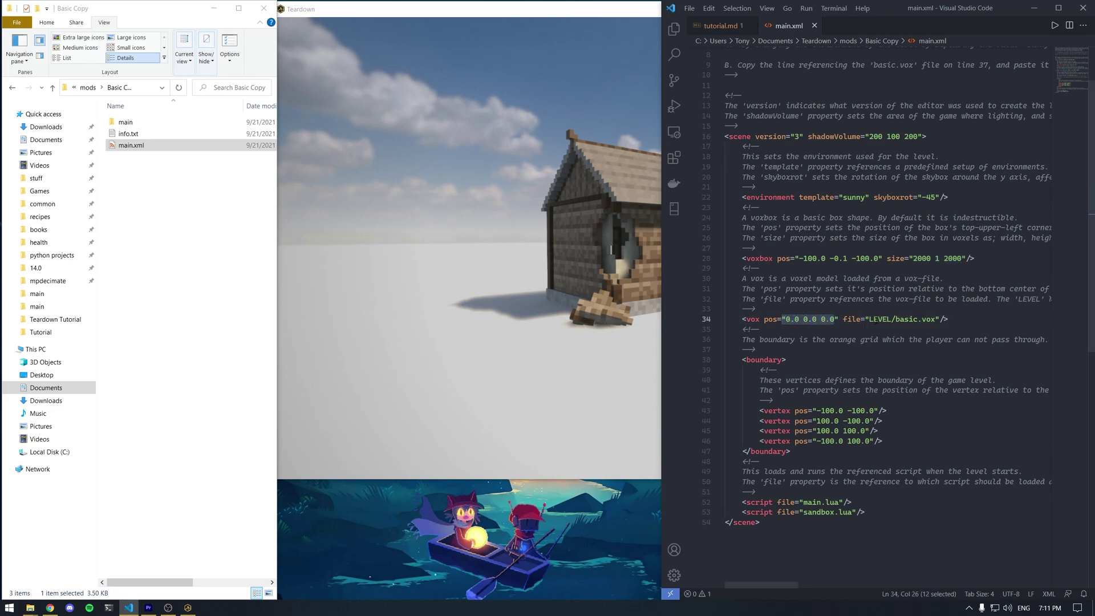
left_click_drag(869, 319, 935, 319)
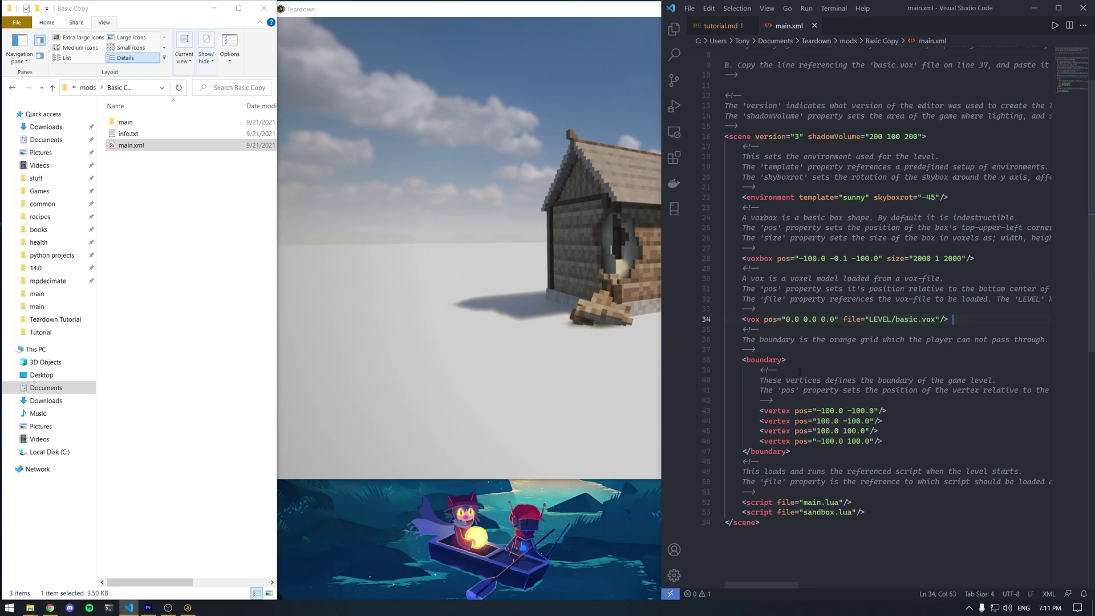
Step: Examine the boundary block with its vertices and compare it with the voxbox position value
scroll(962, 319, "down", 2)
left_click_drag(790, 384, 743, 292)
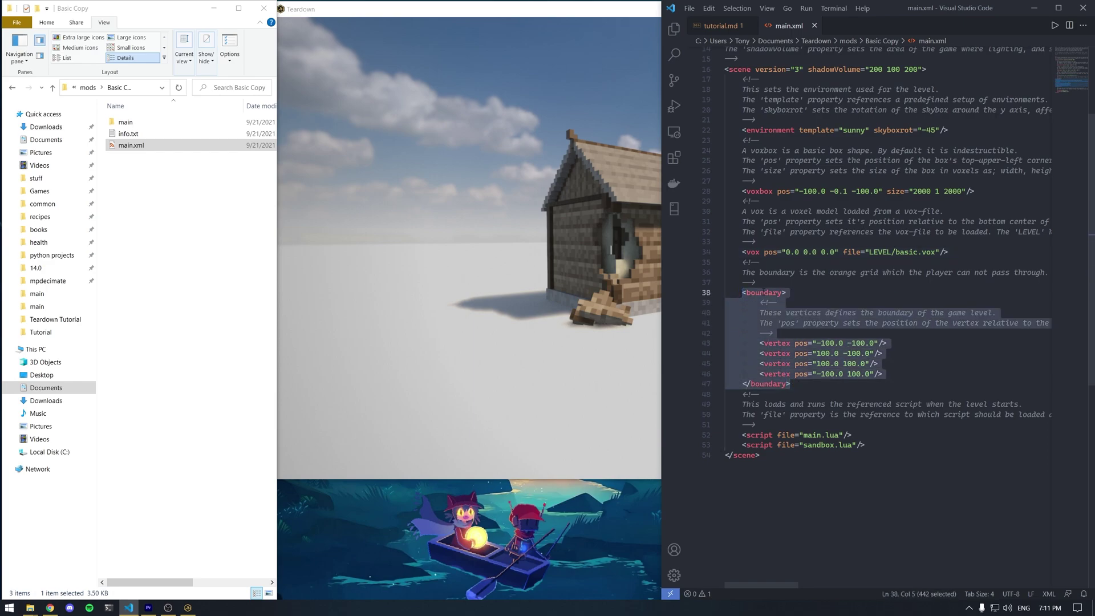
left_click(919, 336)
scroll(919, 338, "up", 2)
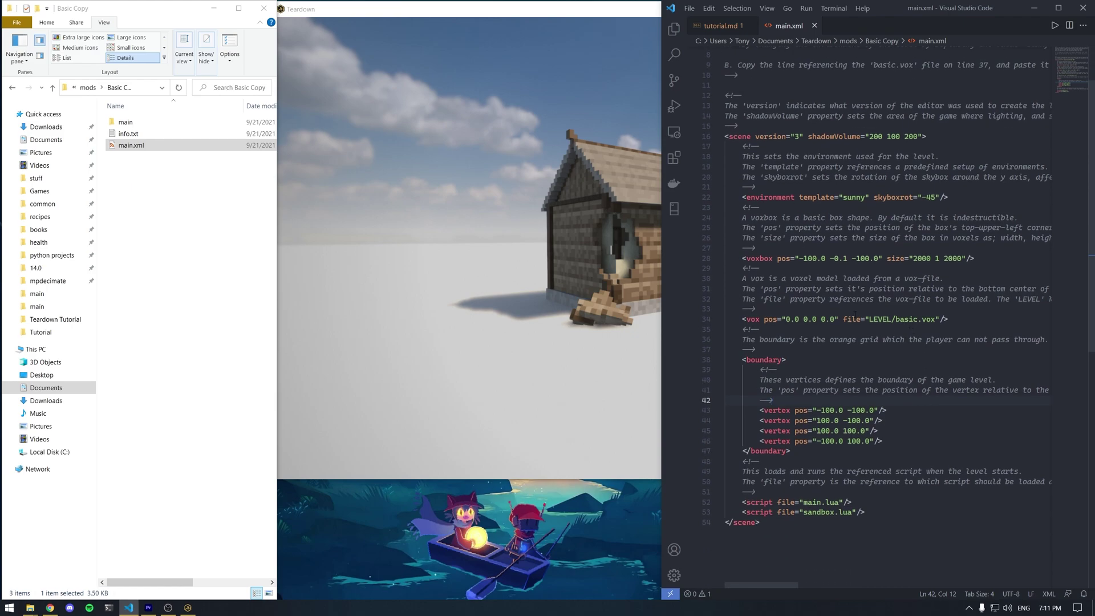
left_click_drag(804, 259, 821, 259)
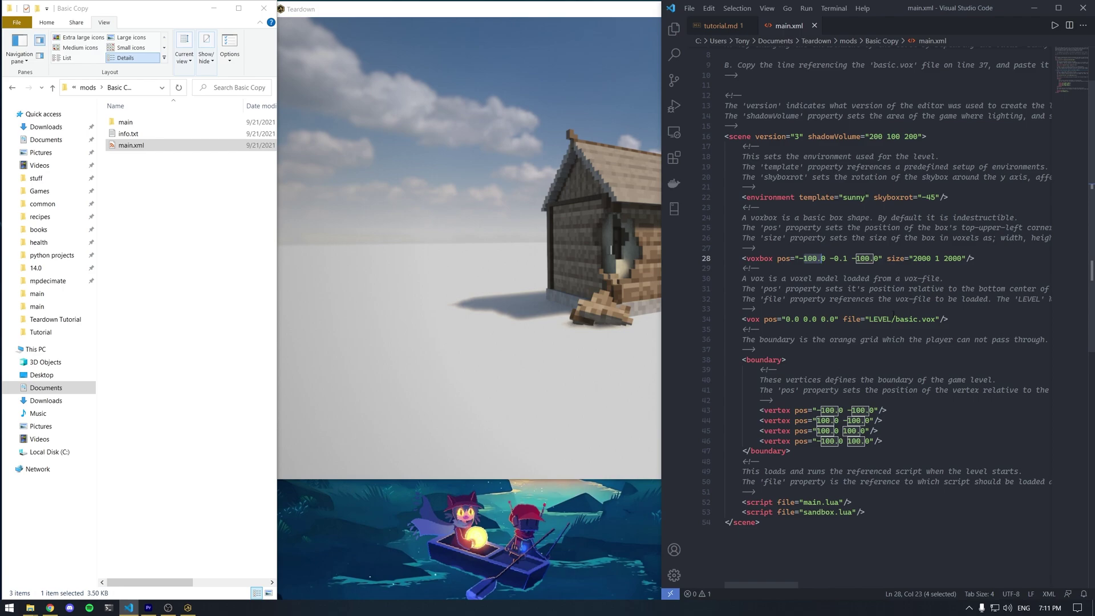
Step: Set the environment template in main.xml to "night" and save the file
scroll(791, 164, "up", 1)
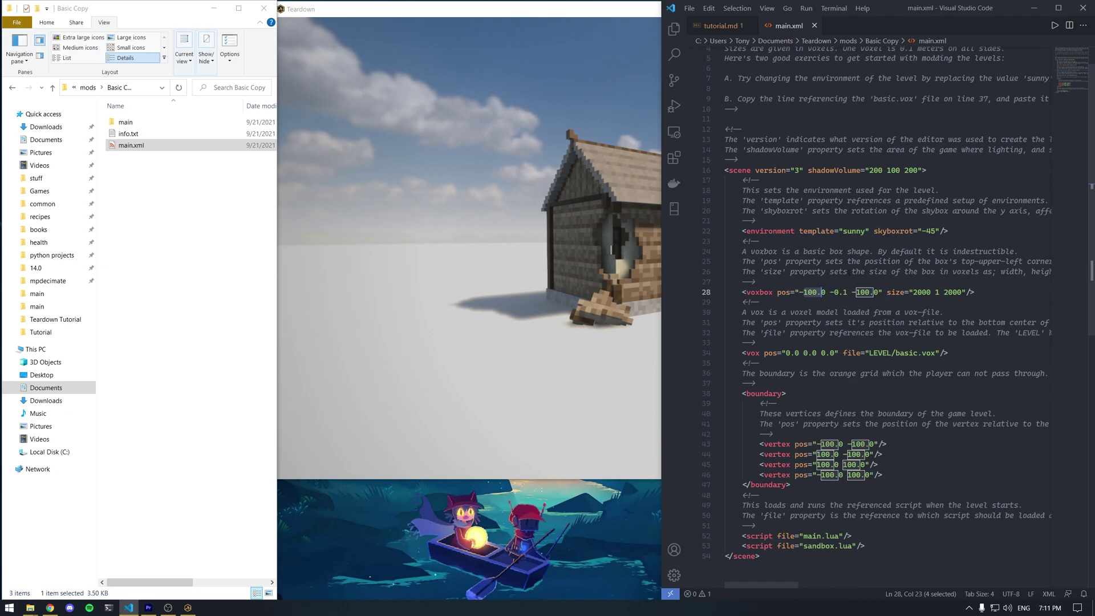
double_click(855, 230)
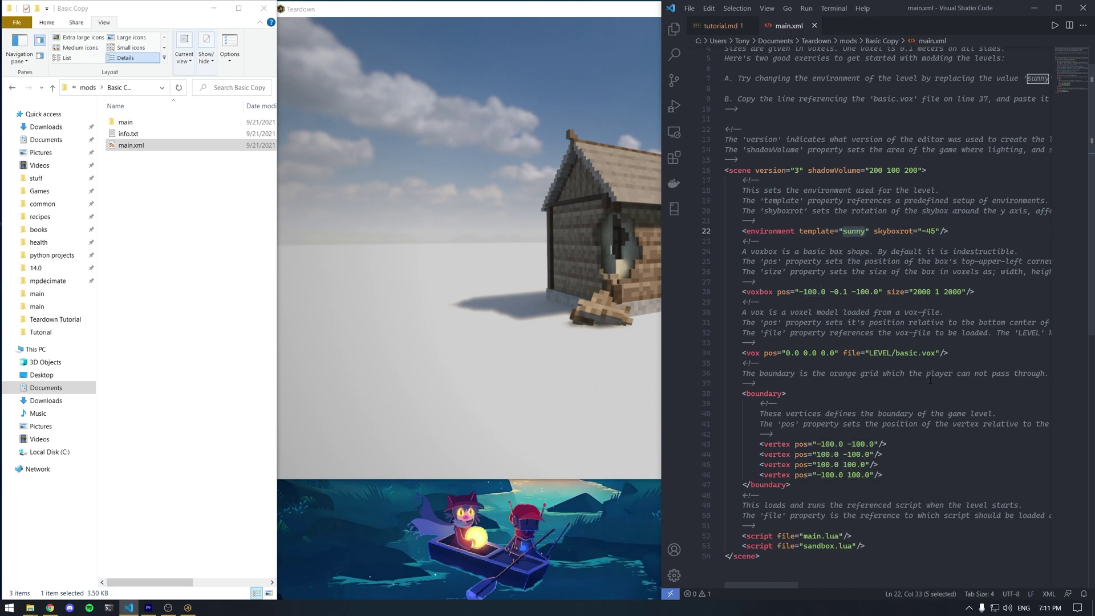
type("night")
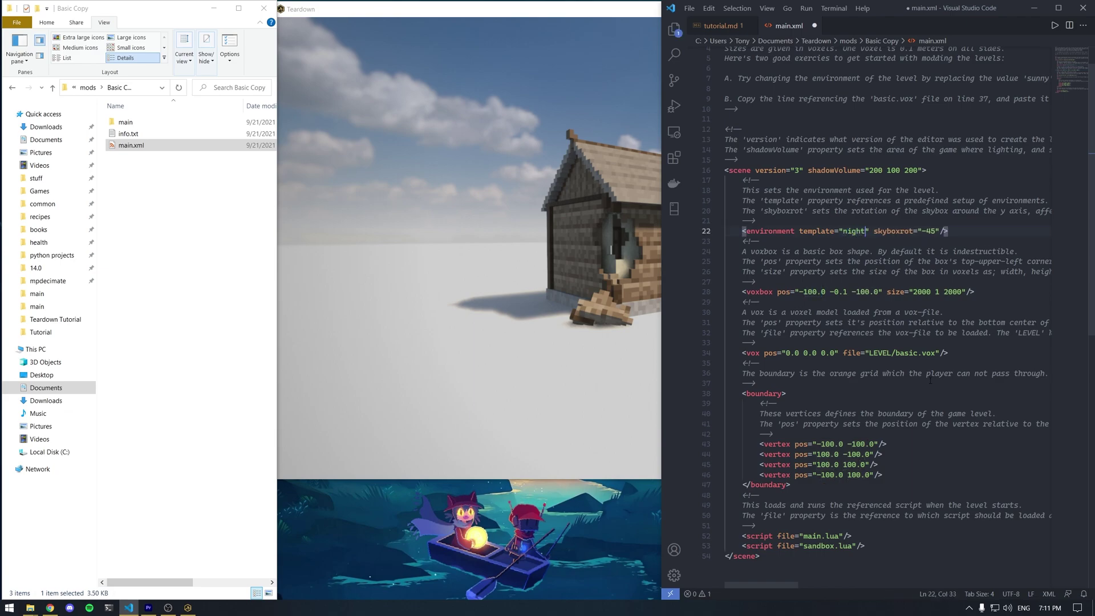
Step: Switch to Teardown, restart the level to check the new environment around the house, and return to the mods screen
left_click(566, 312)
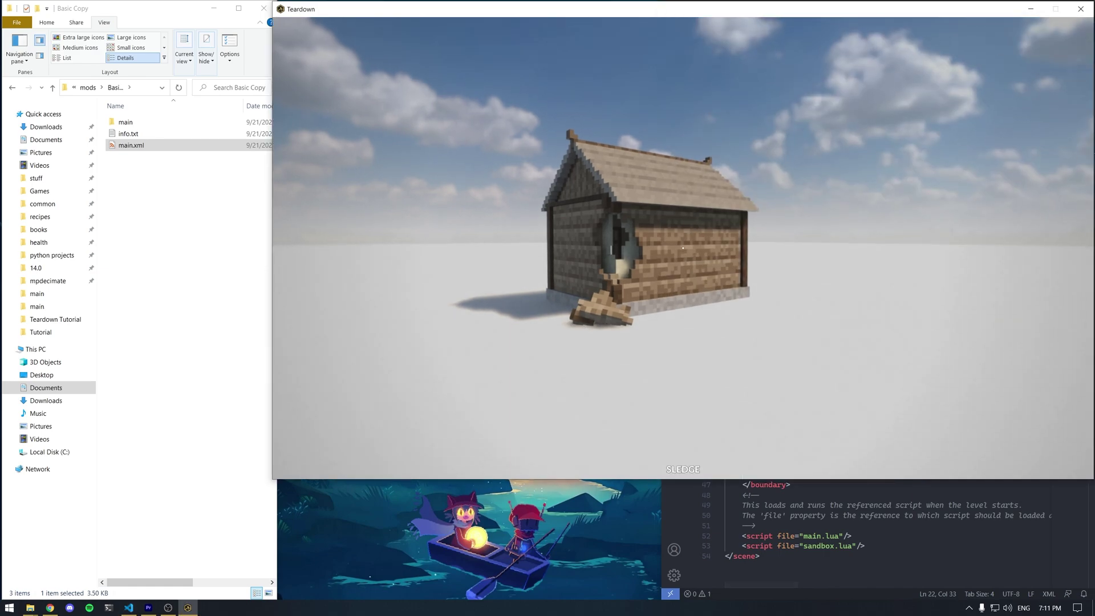
key("Escape")
left_click(692, 268)
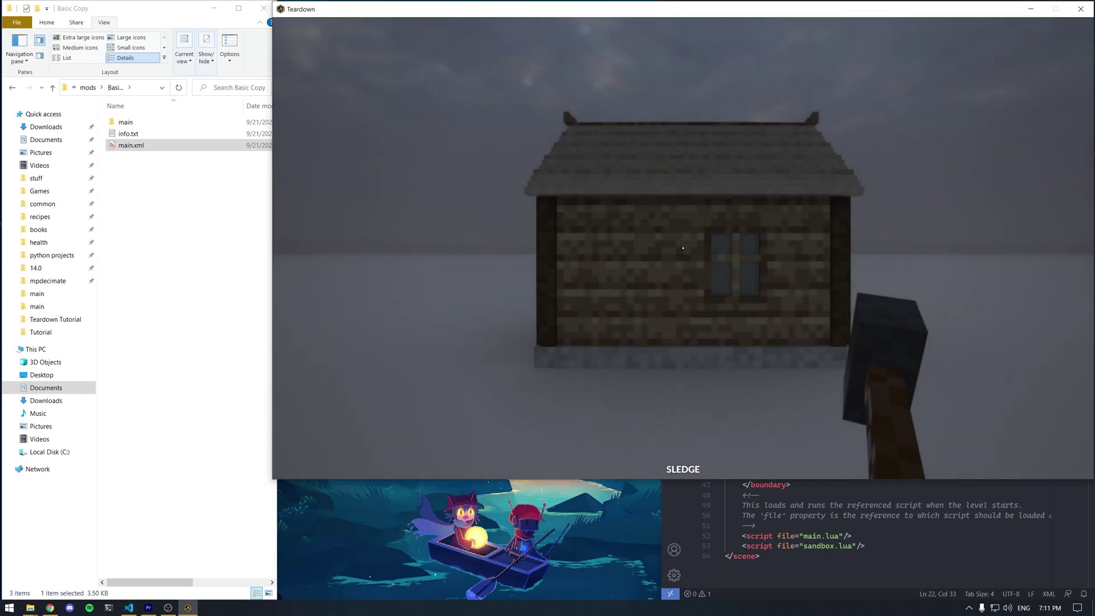
key("d")
key("w")
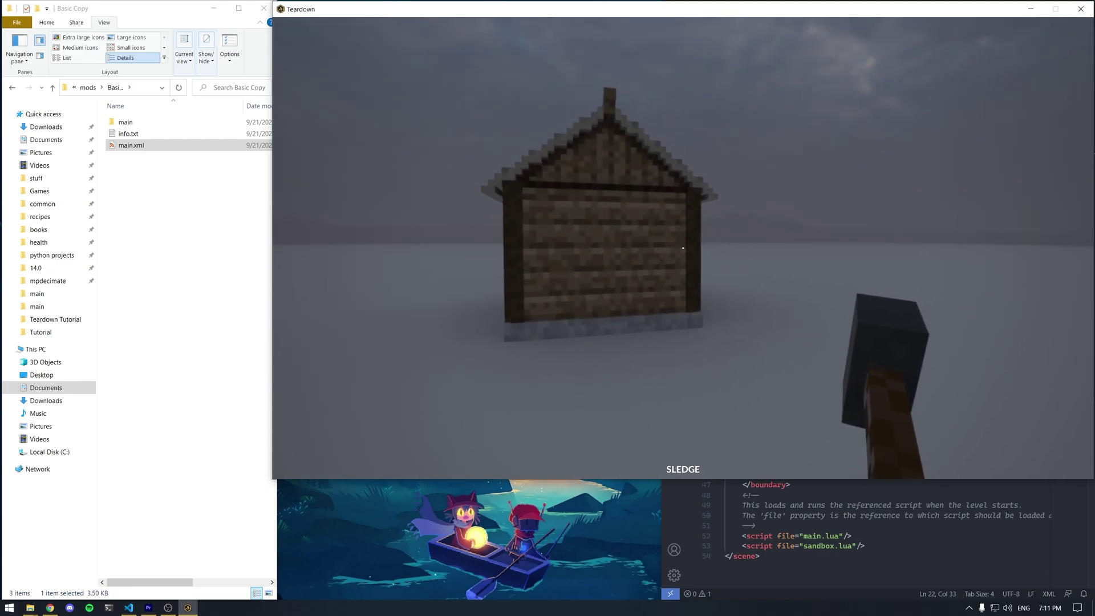
key("Escape")
left_click(682, 317)
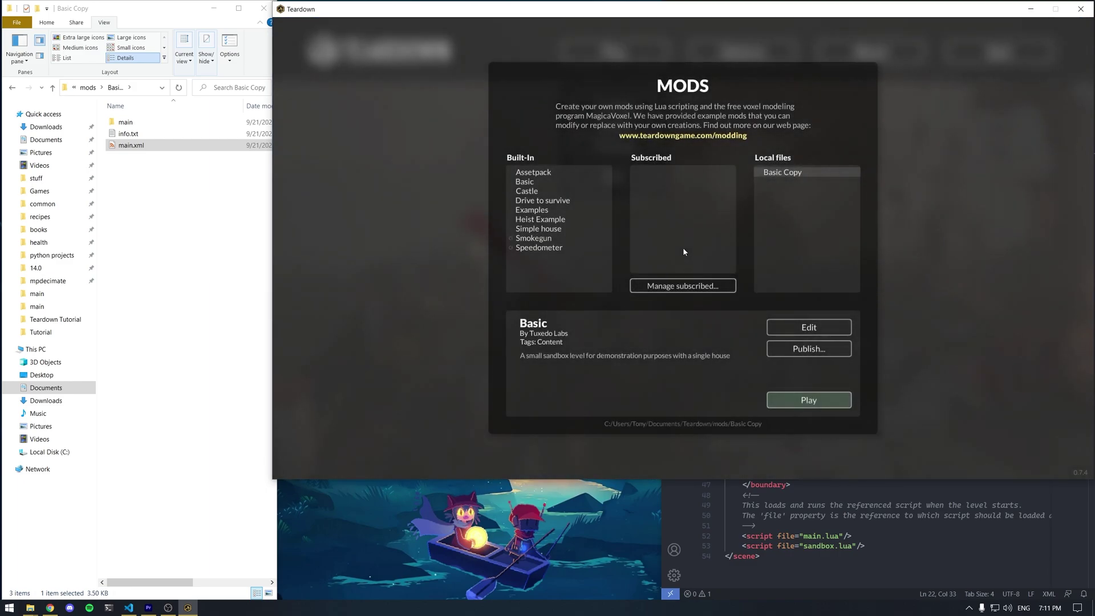
Step: Minimize the code editor and open the main subfolder of Basic Copy in File Explorer
left_click(929, 505)
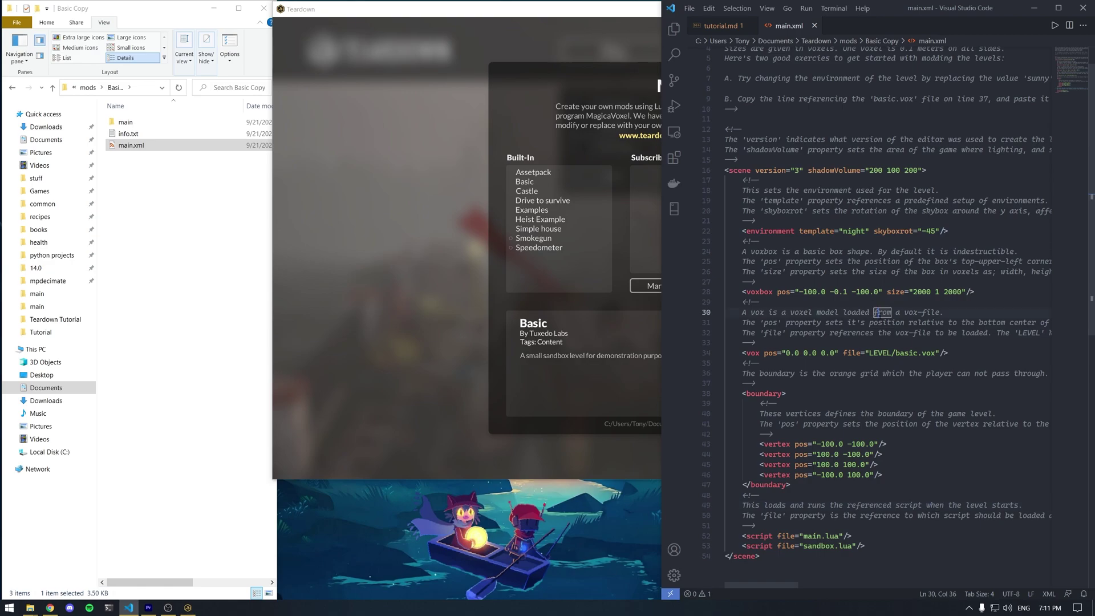
left_click(1032, 14)
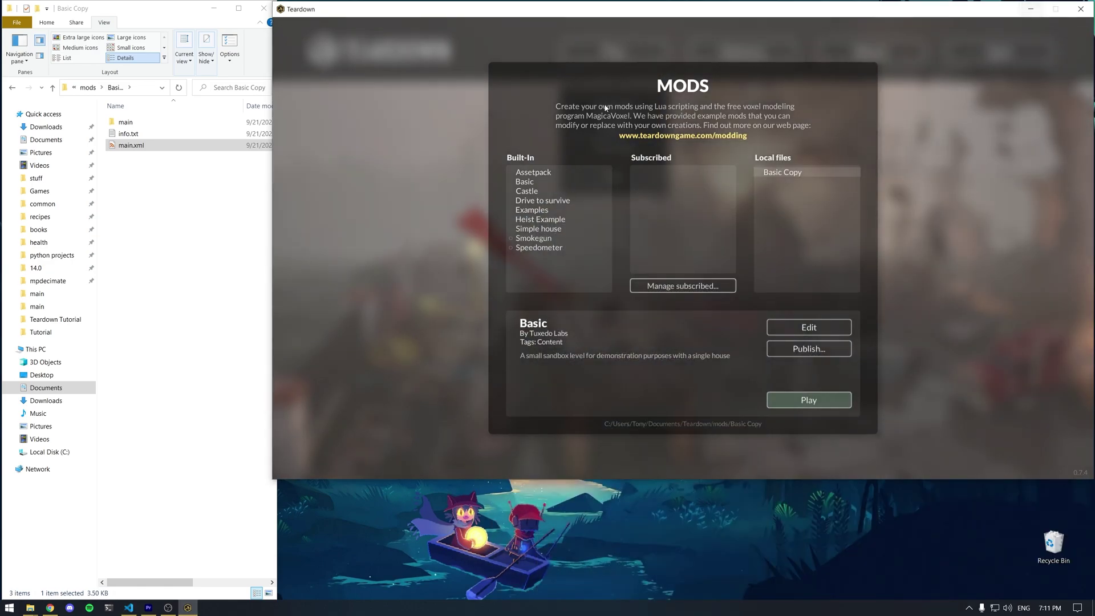
left_click(188, 202)
double_click(125, 122)
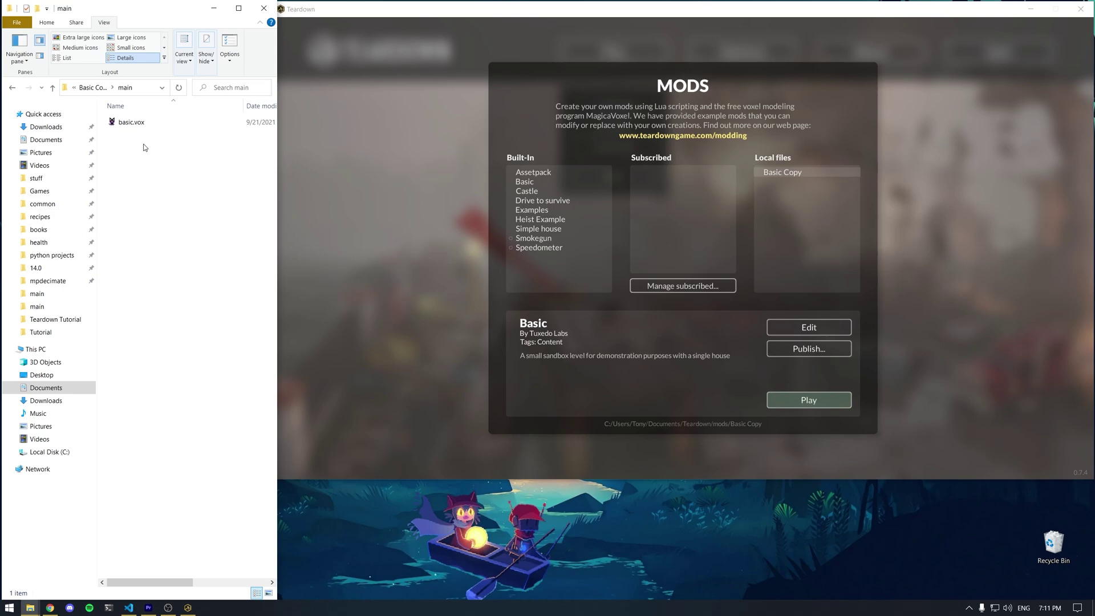
Step: Open basic.vox in MagicaVoxel and bring the house's wall and roof into close view
double_click(152, 121)
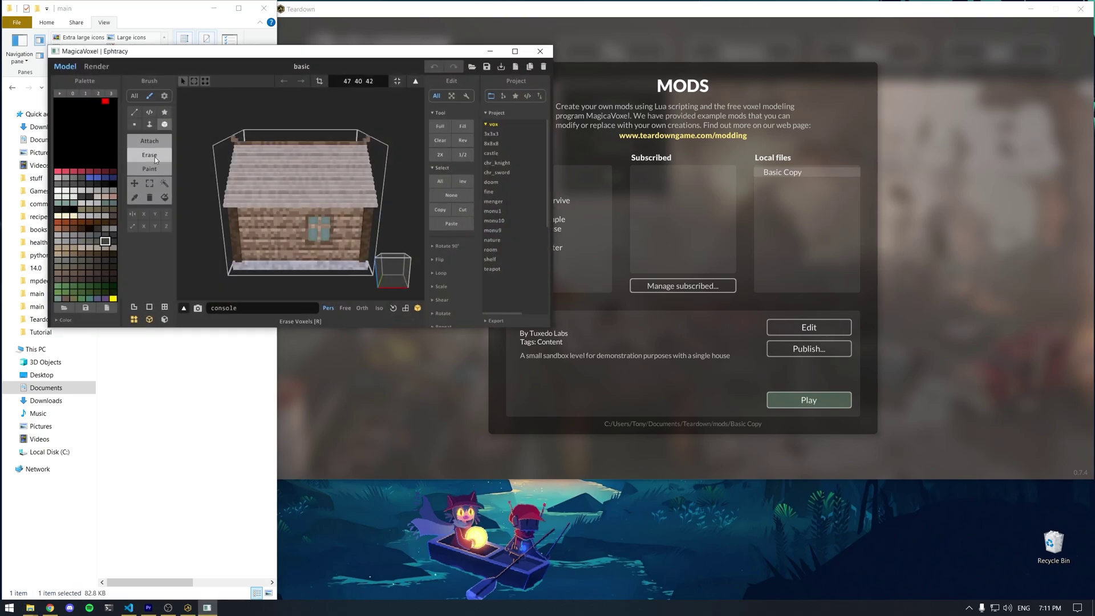
left_click_drag(287, 52, 508, 73)
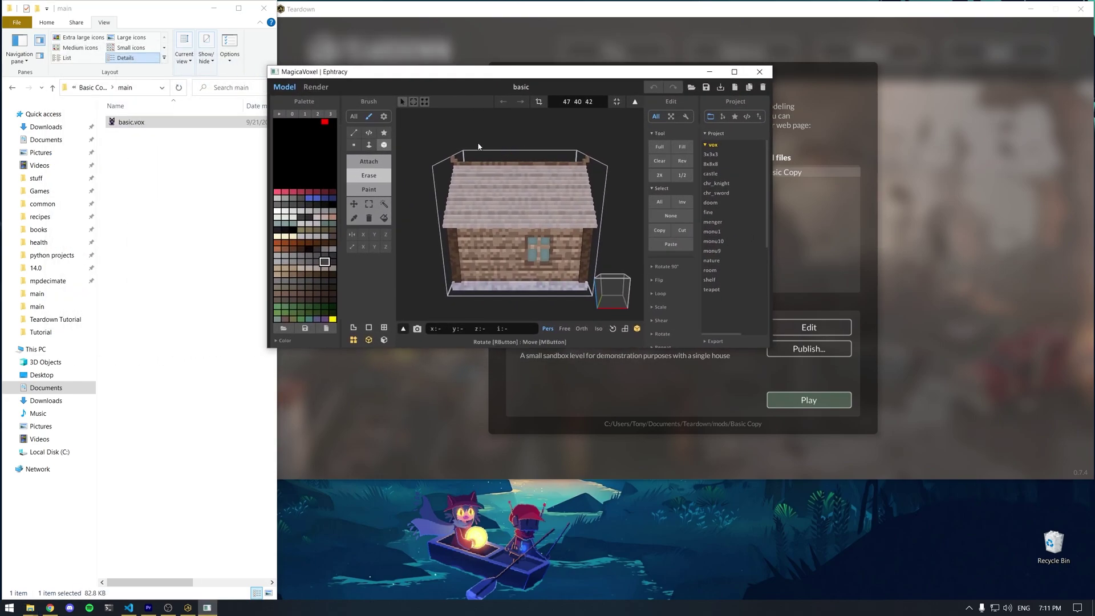
right_click_drag(478, 146, 575, 143)
scroll(516, 198, "up", 5)
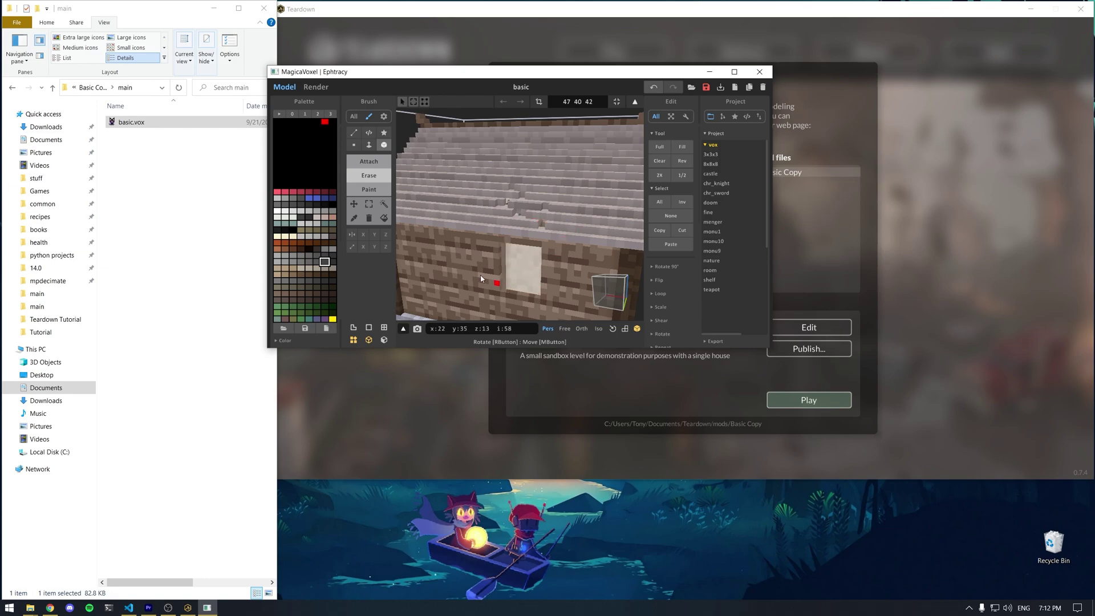
Step: Erase several rectangular patches of voxels from the house's front wall, window area and roof, and save basic.vox
left_click_drag(436, 250, 486, 297)
left_click_drag(455, 251, 492, 283)
left_click_drag(510, 231, 573, 286)
mouse_move(545, 173)
left_mouse_down()
mouse_move(596, 246)
mouse_move(477, 205)
left_mouse_up()
left_click_drag(479, 158, 486, 179)
key("ctrl+s")
Step: Switch to Teardown, play Basic Copy, inspect the holes in the house, hit its wall with the sledge, and leave the level
left_click(866, 347)
left_click(650, 176)
left_click(798, 230)
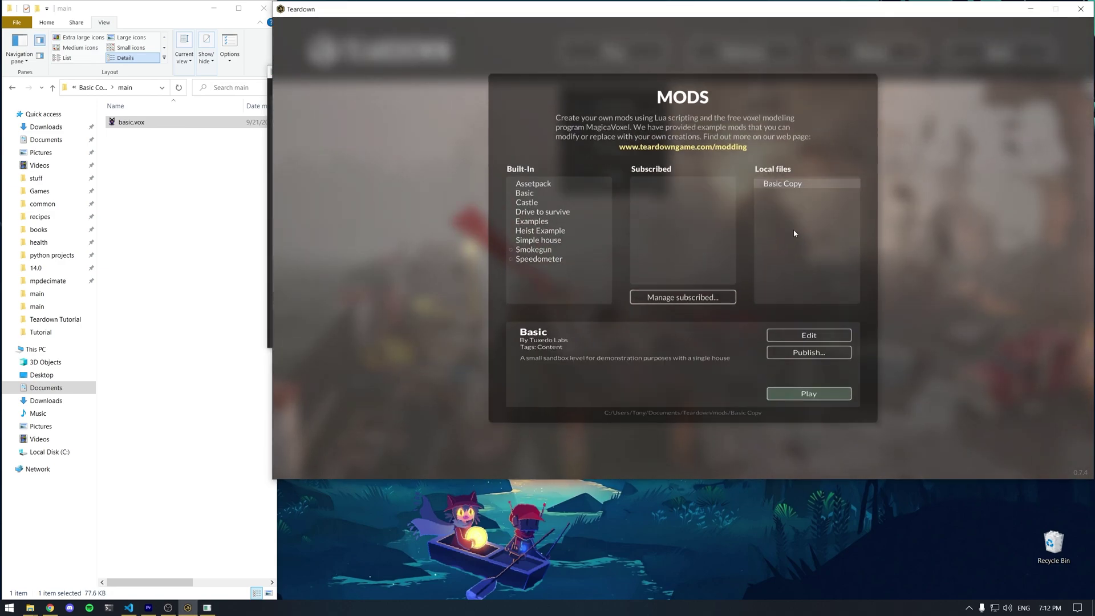
left_click(809, 394)
key("w")
key("a")
key("w")
key("a")
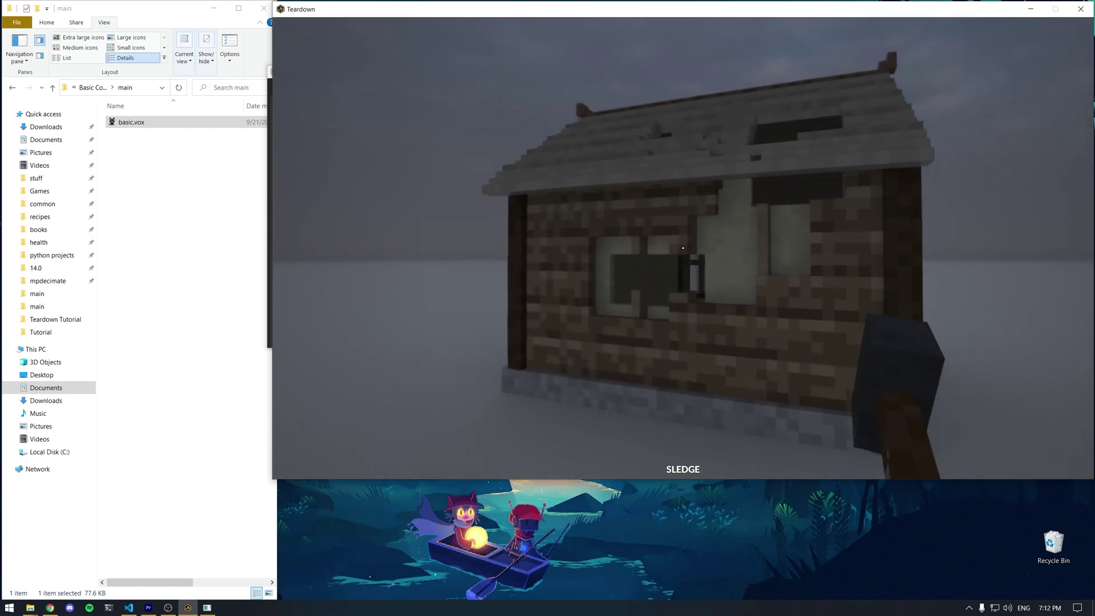
left_click(683, 248)
key("s")
key("s")
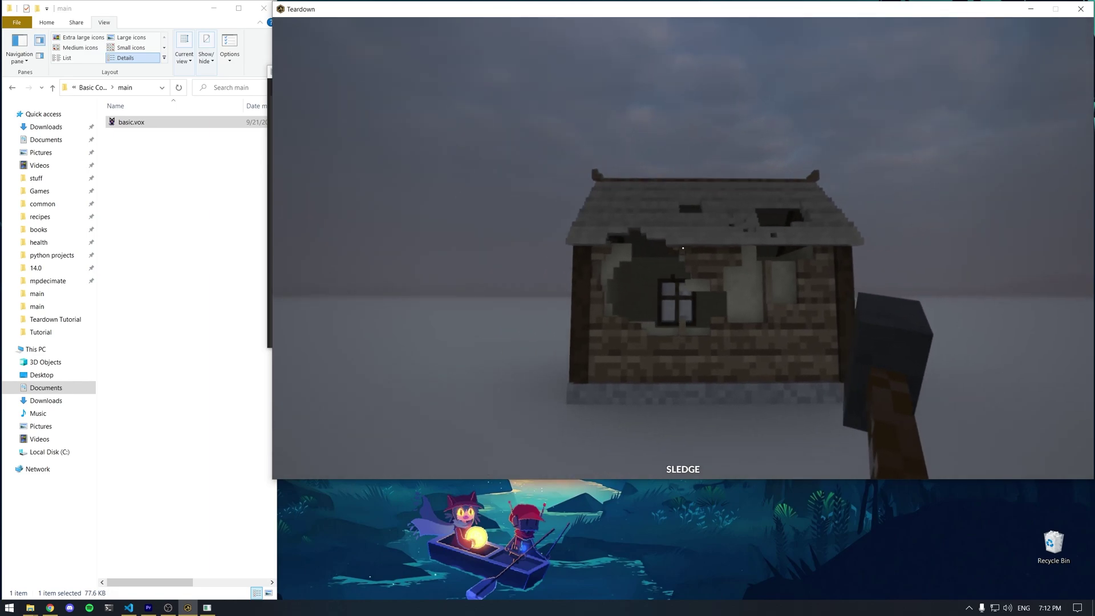
key("Escape")
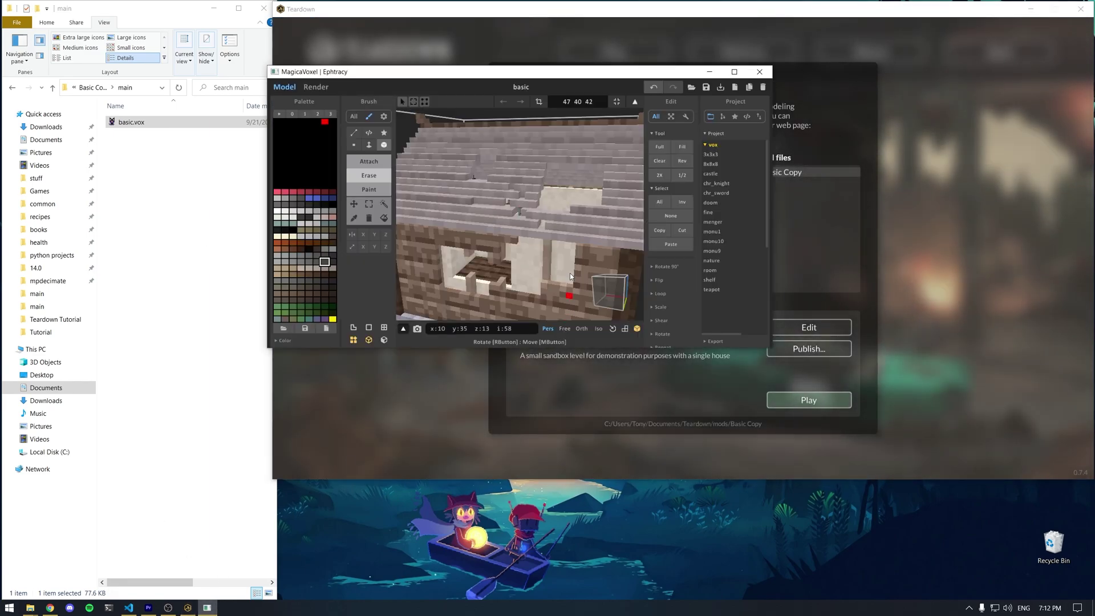
Step: Erase further patches of voxels from the house in MagicaVoxel, turning the model to reach its gable wall
scroll(548, 182, "down", 5)
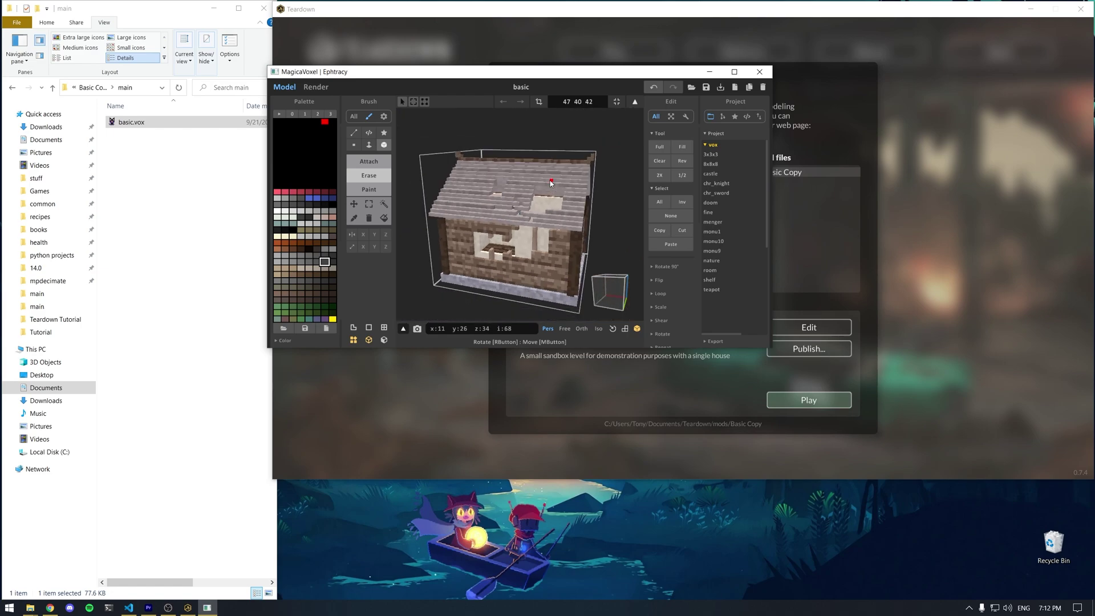
right_click_drag(550, 183, 501, 196)
left_click_drag(500, 198, 553, 256)
right_click_drag(540, 230, 529, 185)
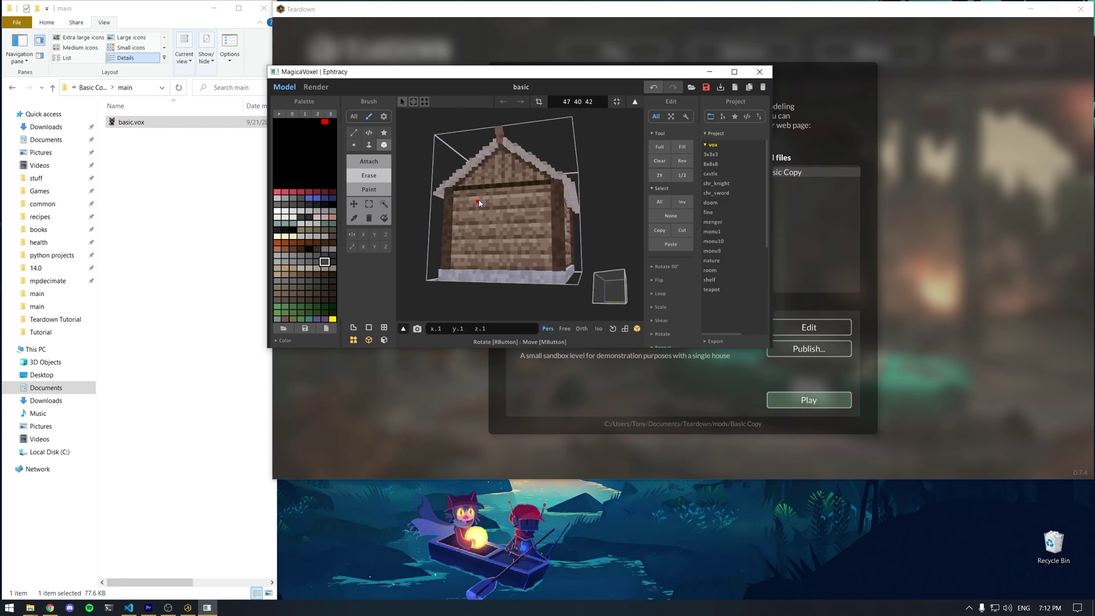
left_click_drag(479, 204, 523, 248)
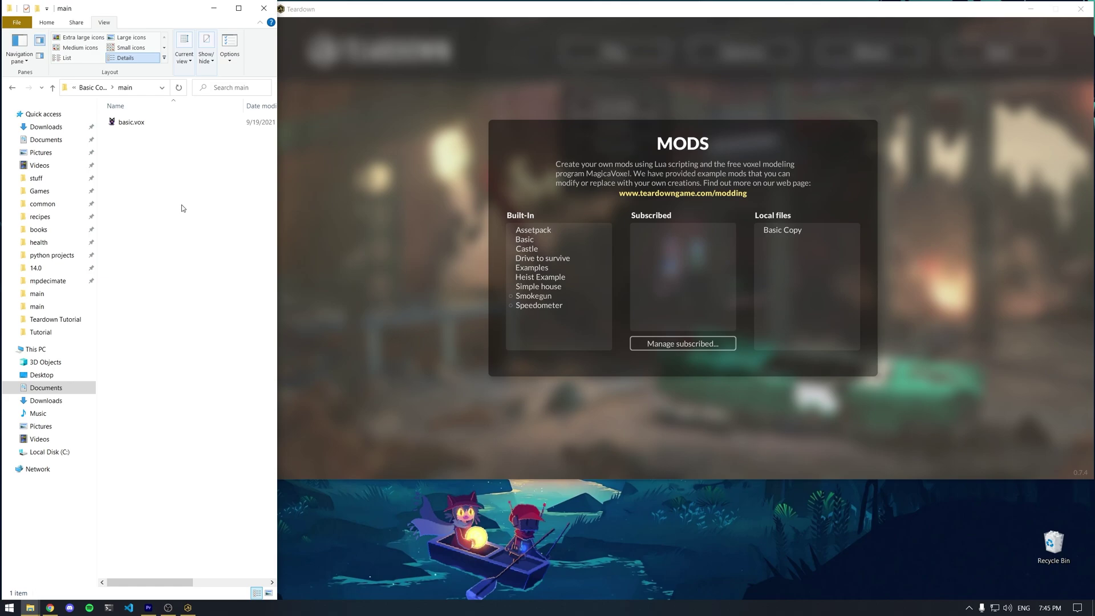
Step: Open the replaced basic.vox in MagicaVoxel, examine the MODDING letters model, and close the program
double_click(159, 122)
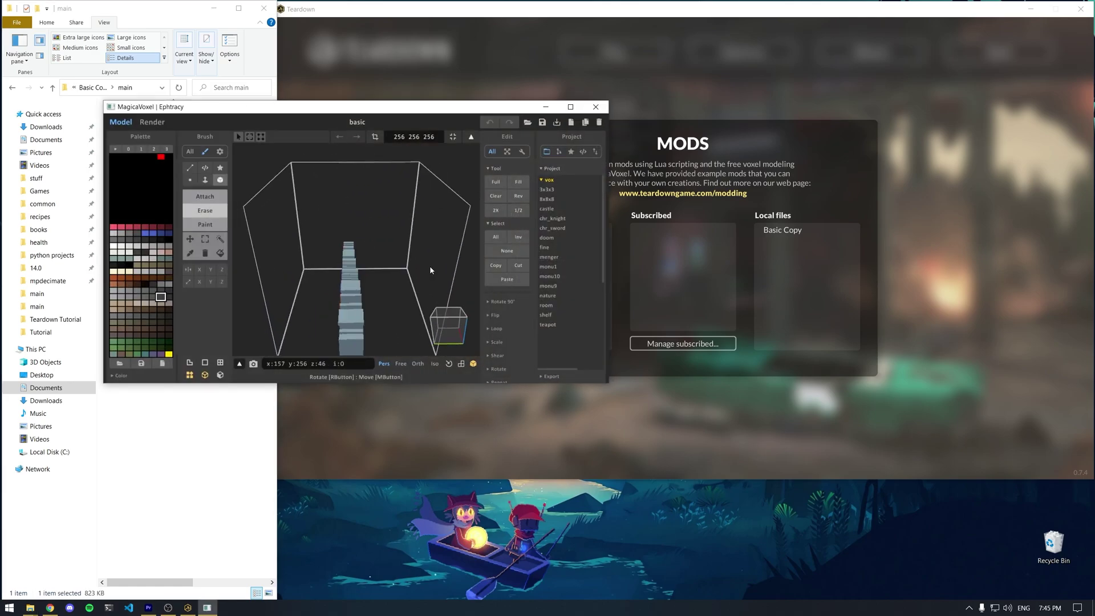
right_click_drag(436, 265, 378, 254)
scroll(376, 260, "up", 5)
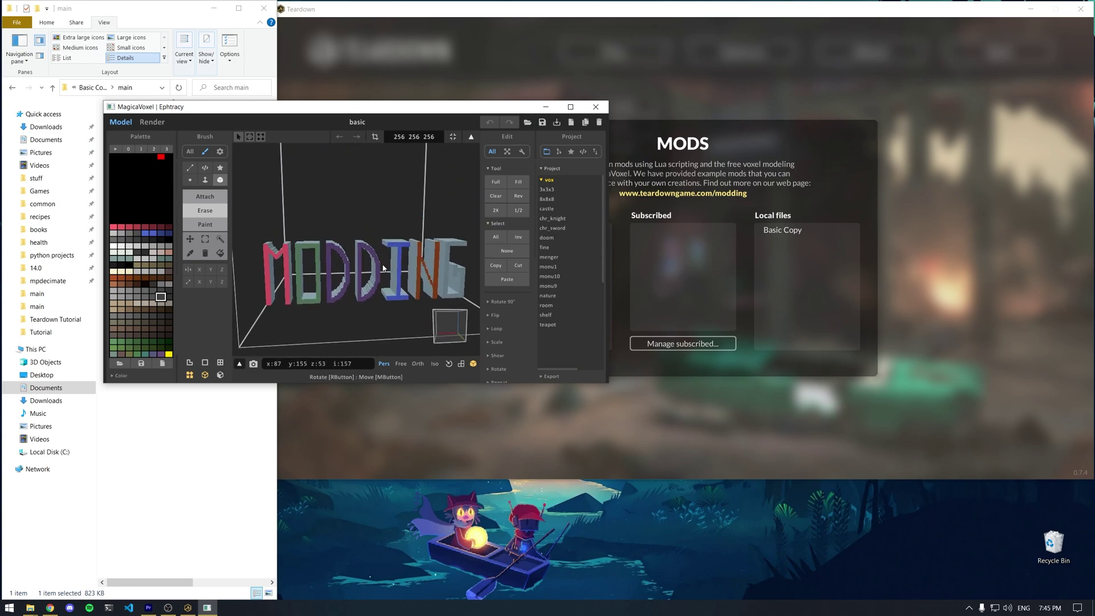
left_click(596, 107)
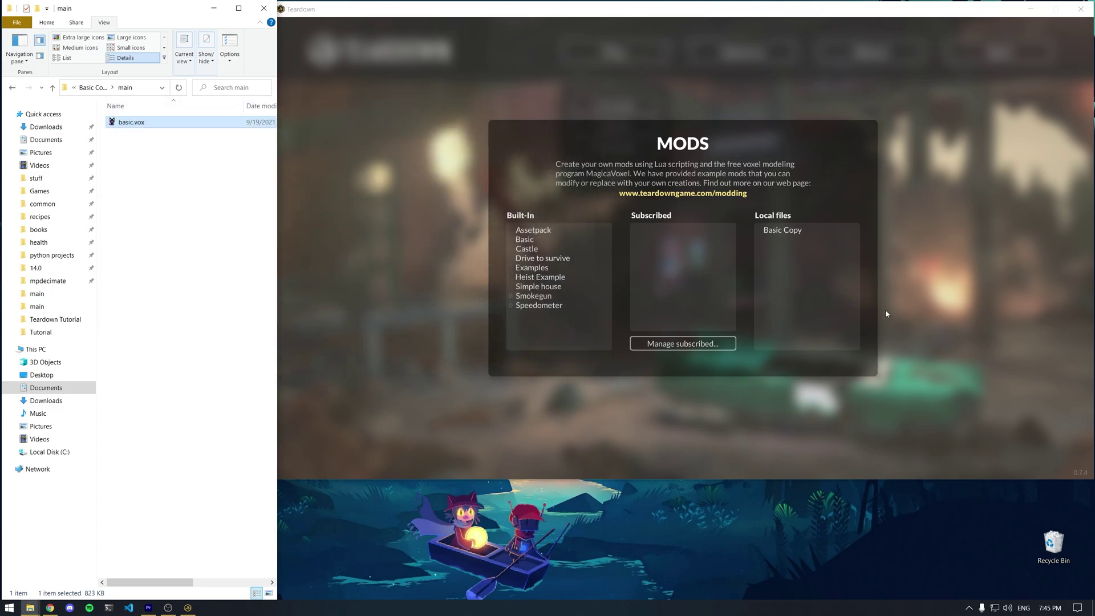
Step: Play Basic Copy in Teardown, walk around the MODDING letters, and return to the mods screen
left_click(798, 234)
left_click(830, 406)
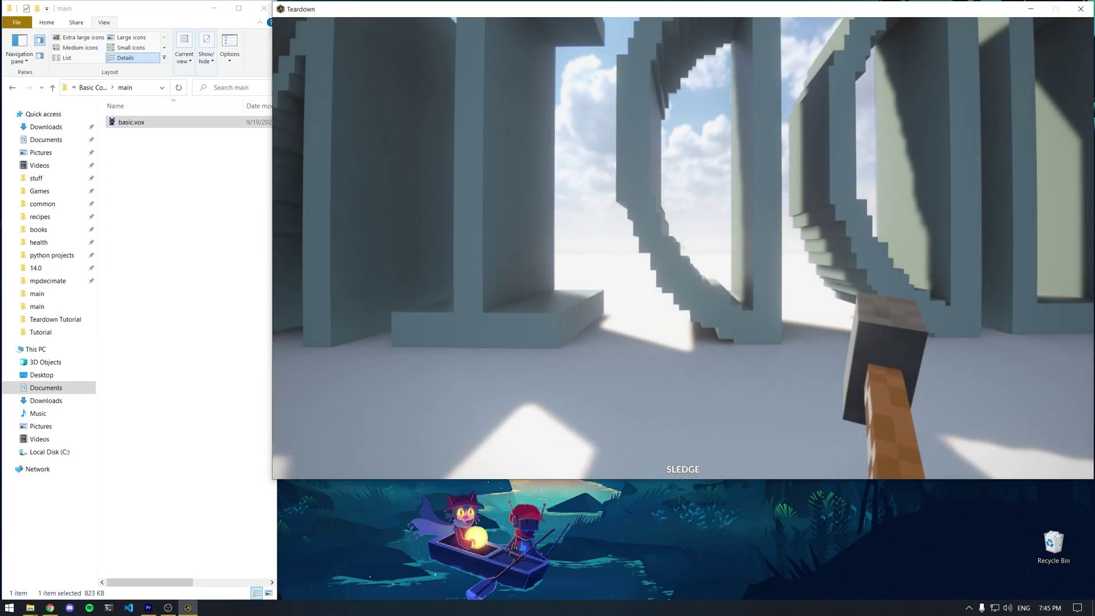
key("w")
key("w")
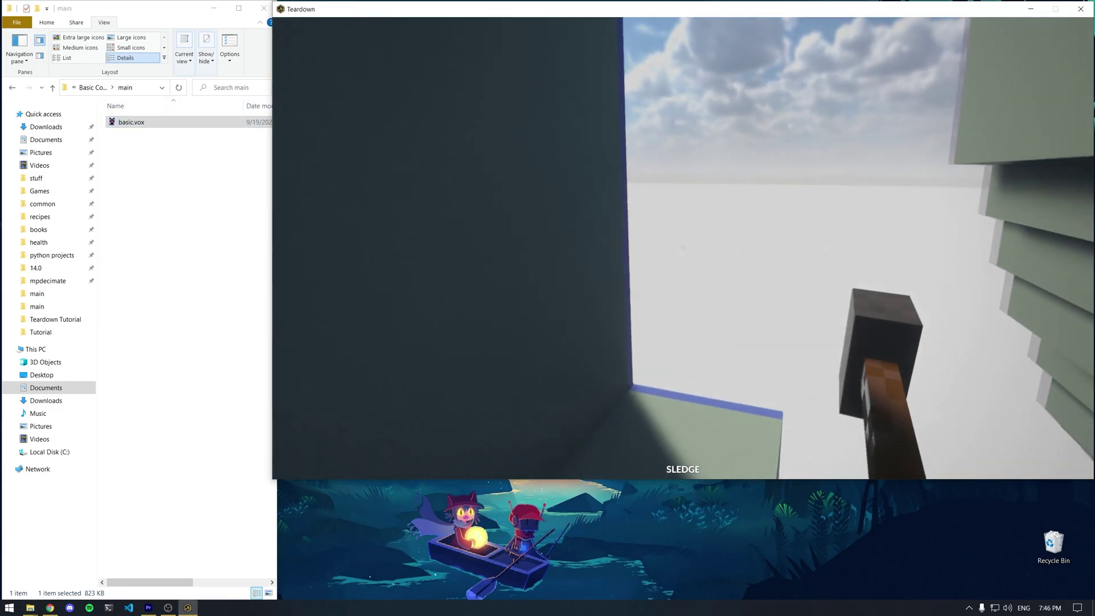
key("s")
key("s")
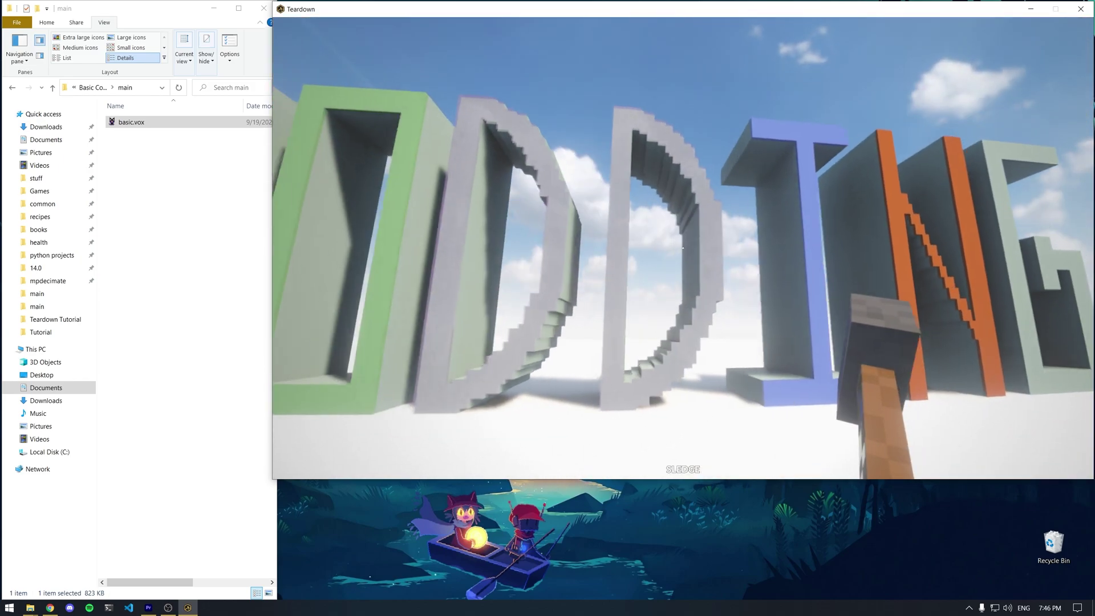
key("s")
scroll(682, 248, "down", 1)
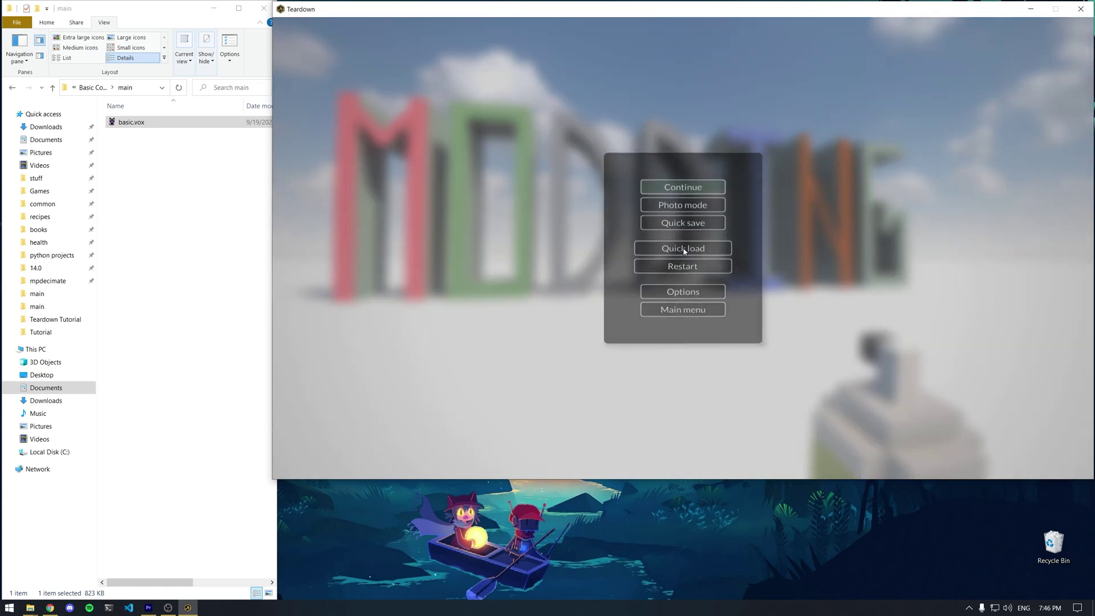
key("Escape")
left_click(684, 316)
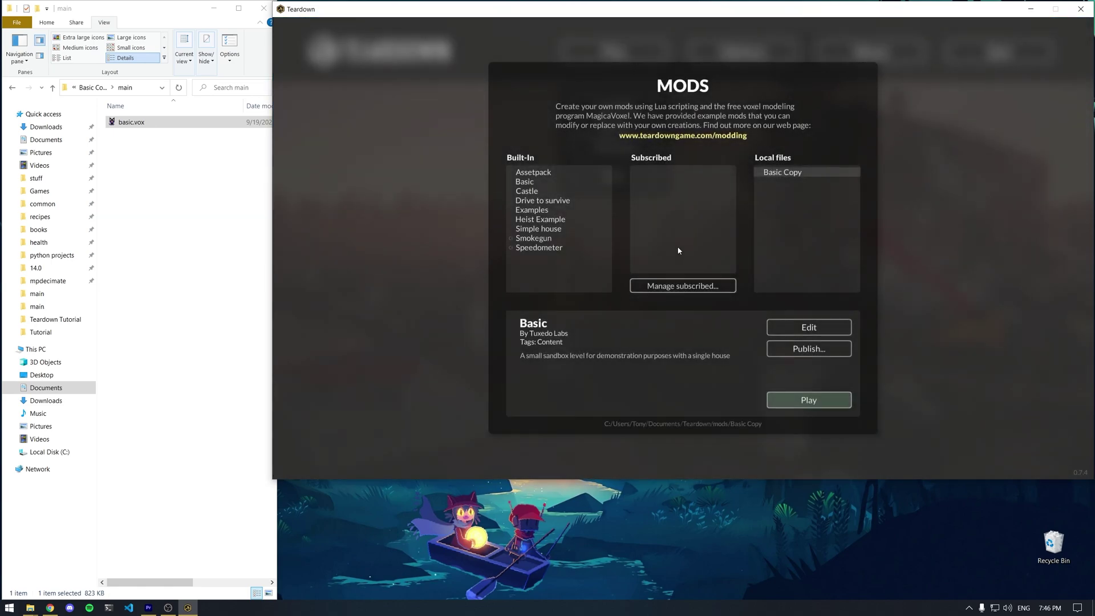
Step: In File Explorer, browse to the Teardown copy folder and open the main subfolder of Plane Crash DYNAMICS Copy
left_click(189, 217)
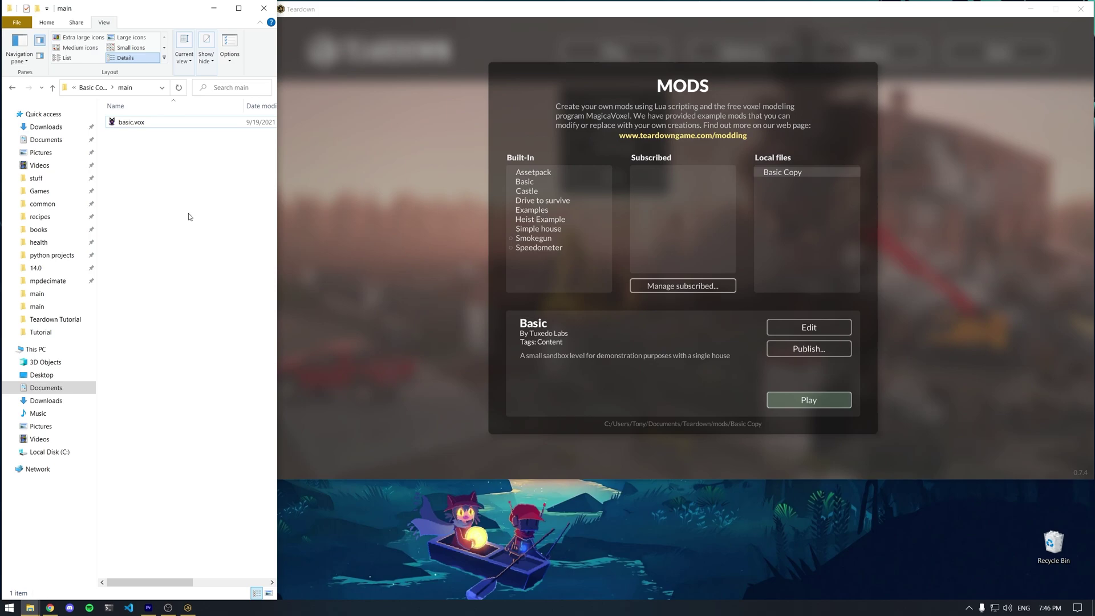
left_click(87, 88)
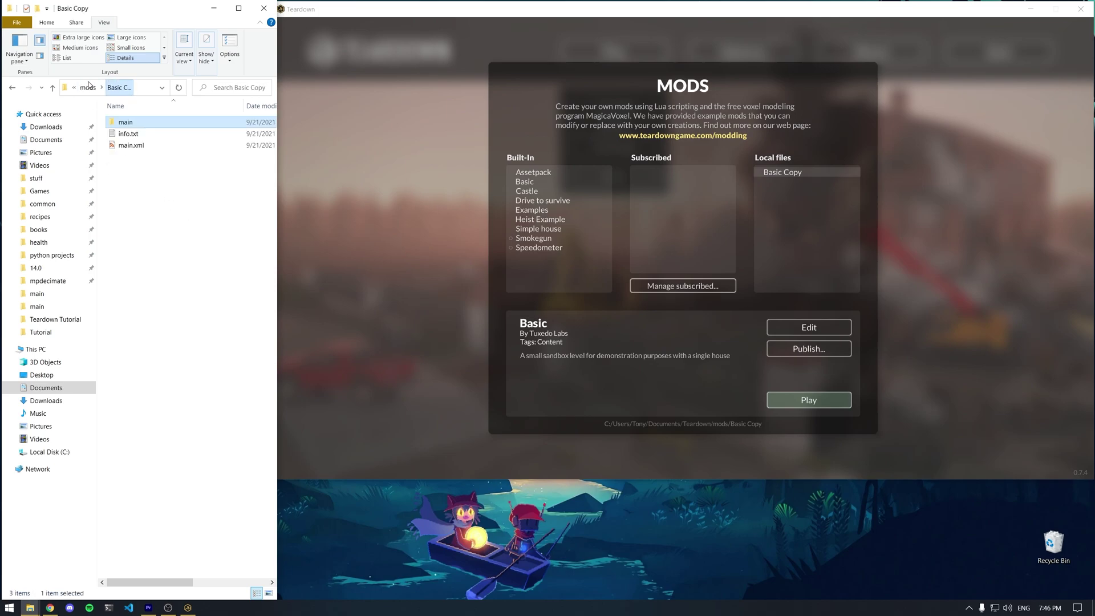
left_click(93, 89)
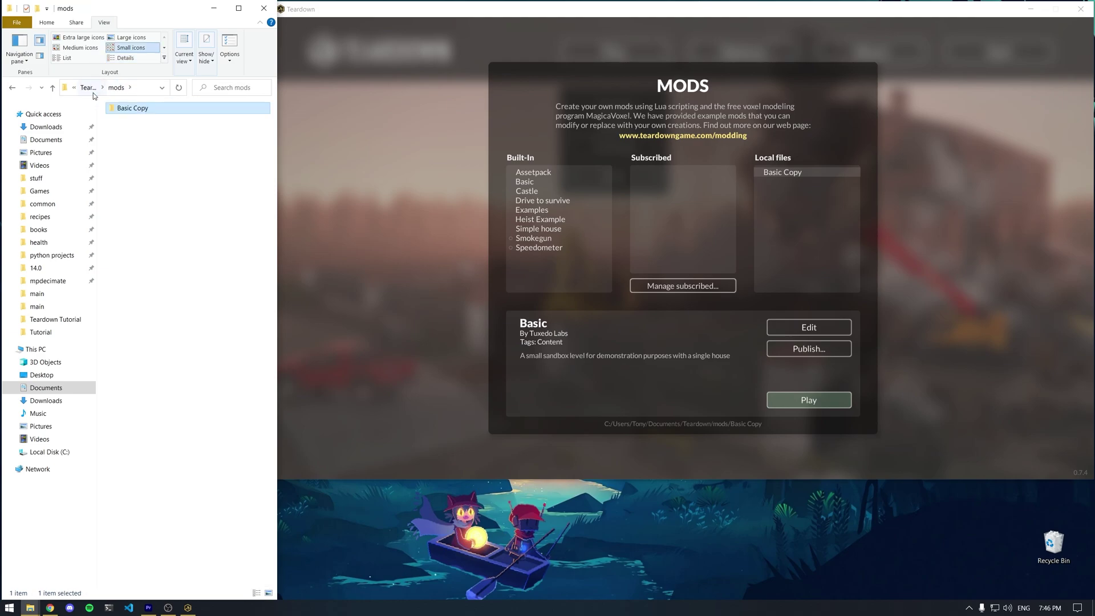
left_click(91, 88)
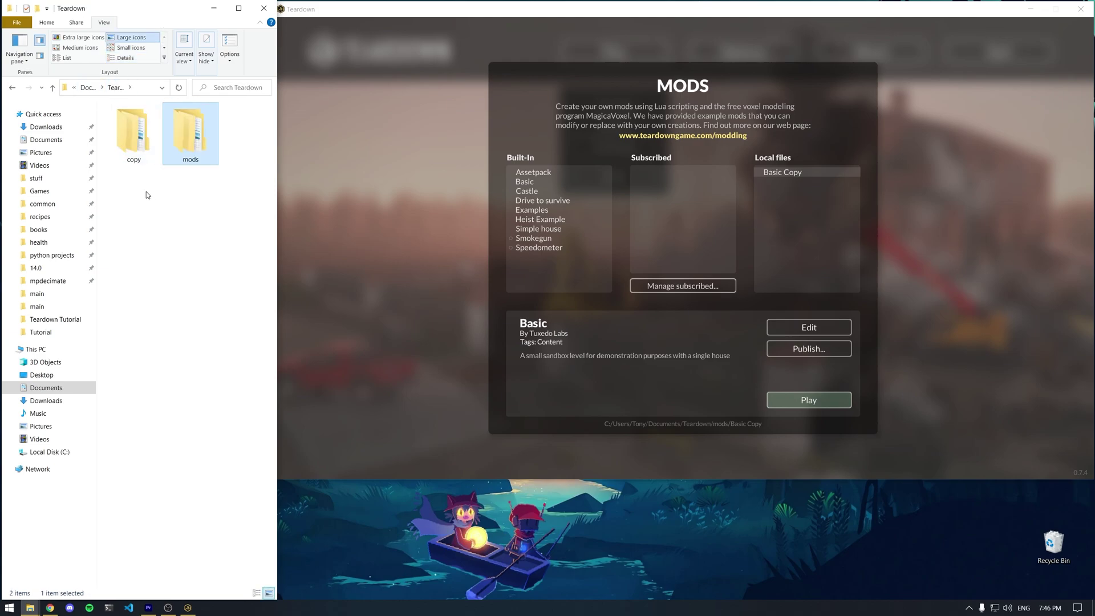
double_click(133, 134)
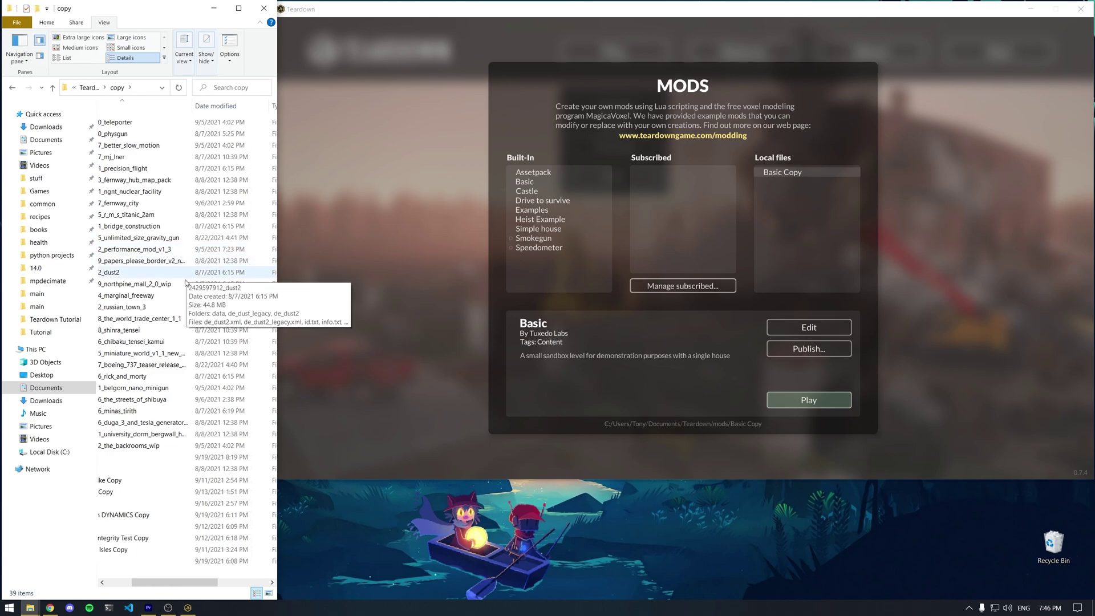
scroll(183, 288, "up", 2)
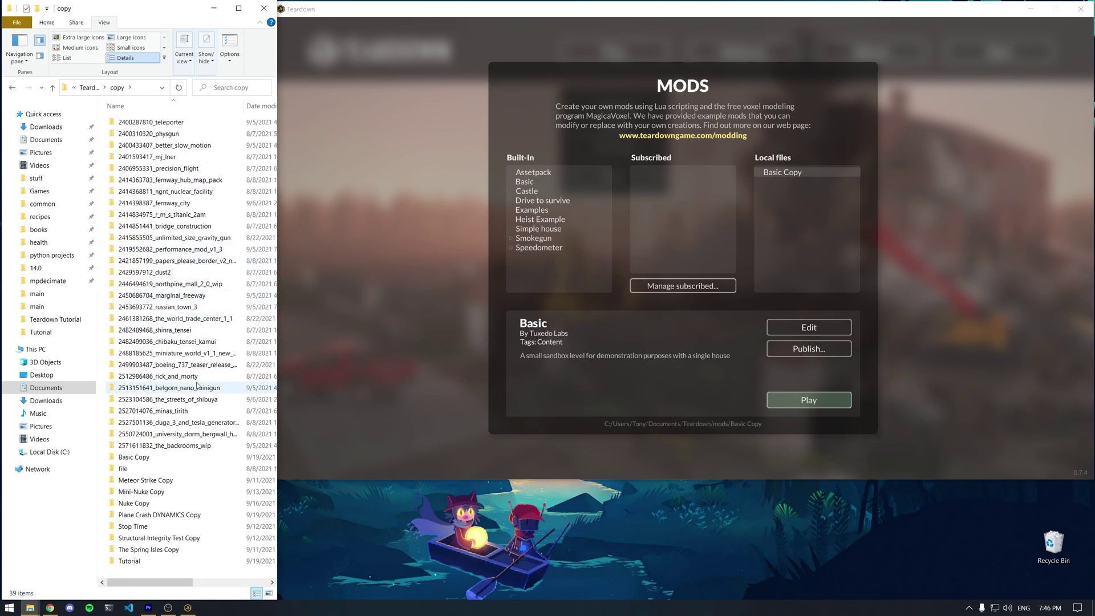
double_click(131, 514)
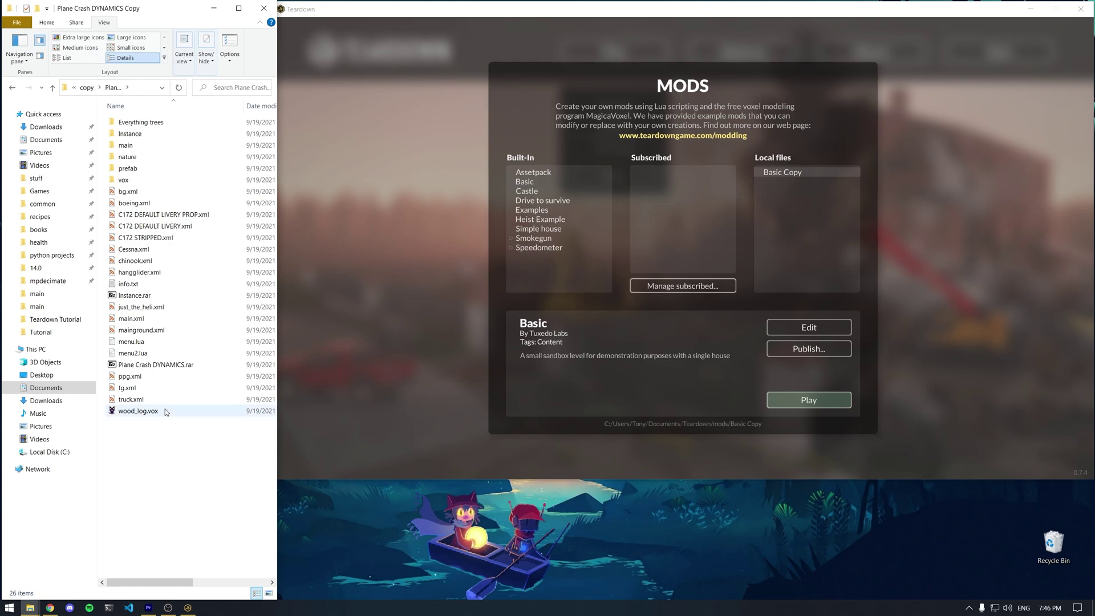
double_click(148, 146)
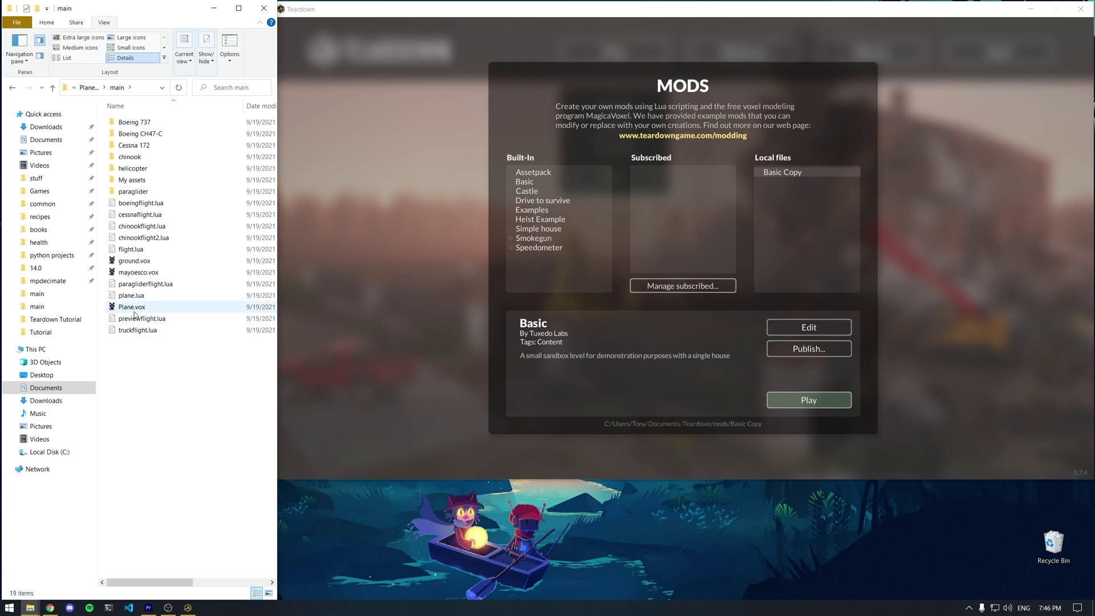
Step: Open Plane.vox in MagicaVoxel, view the airplane model from another angle, and close the program
double_click(122, 310)
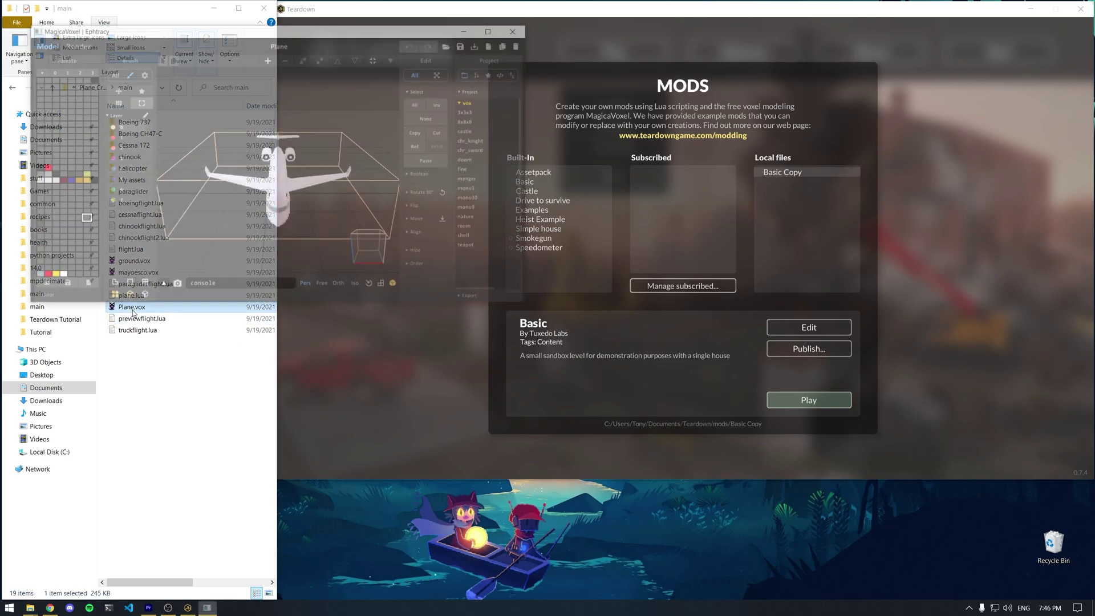
mouse_move(233, 242)
right_mouse_down()
mouse_move(316, 238)
mouse_move(226, 249)
mouse_move(302, 241)
mouse_move(243, 242)
right_mouse_up()
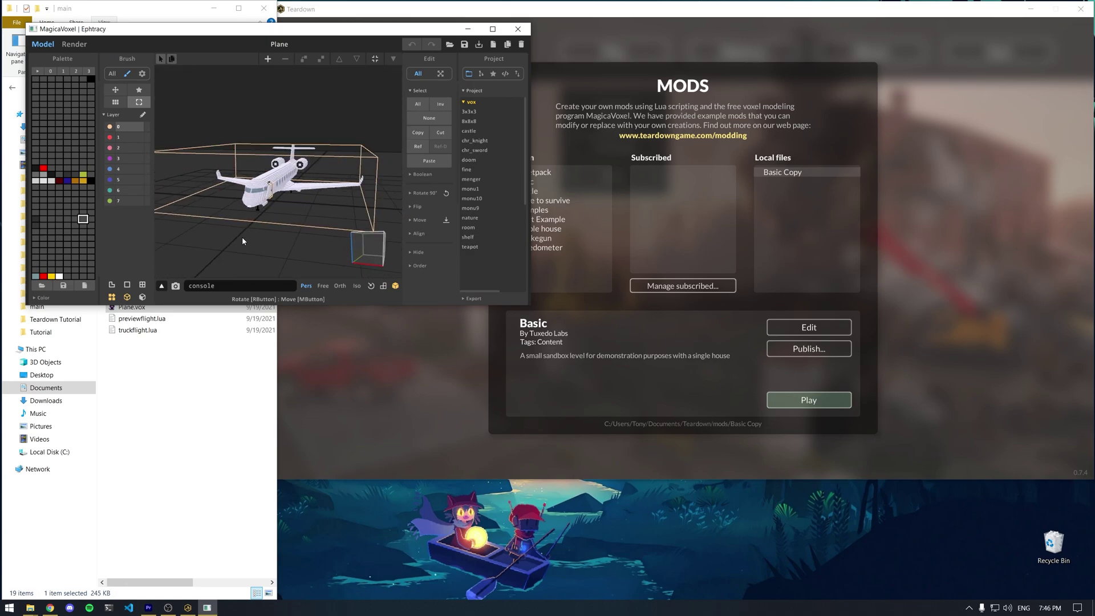
left_click(519, 32)
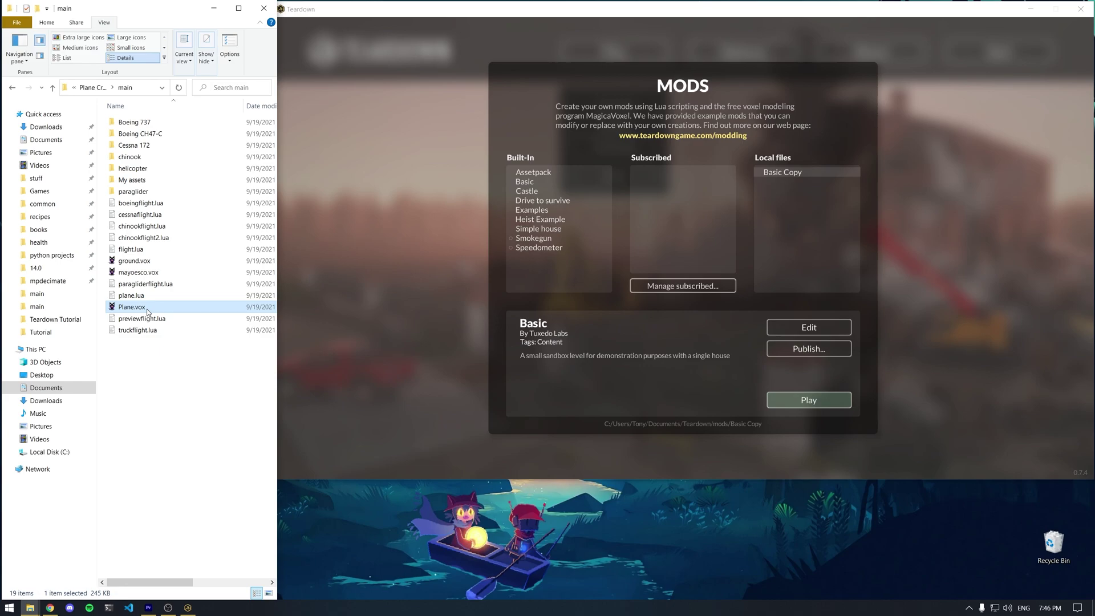
Step: Copy Plane.vox into the main subfolder of Basic Copy in the Teardown mods folder
left_click(94, 92)
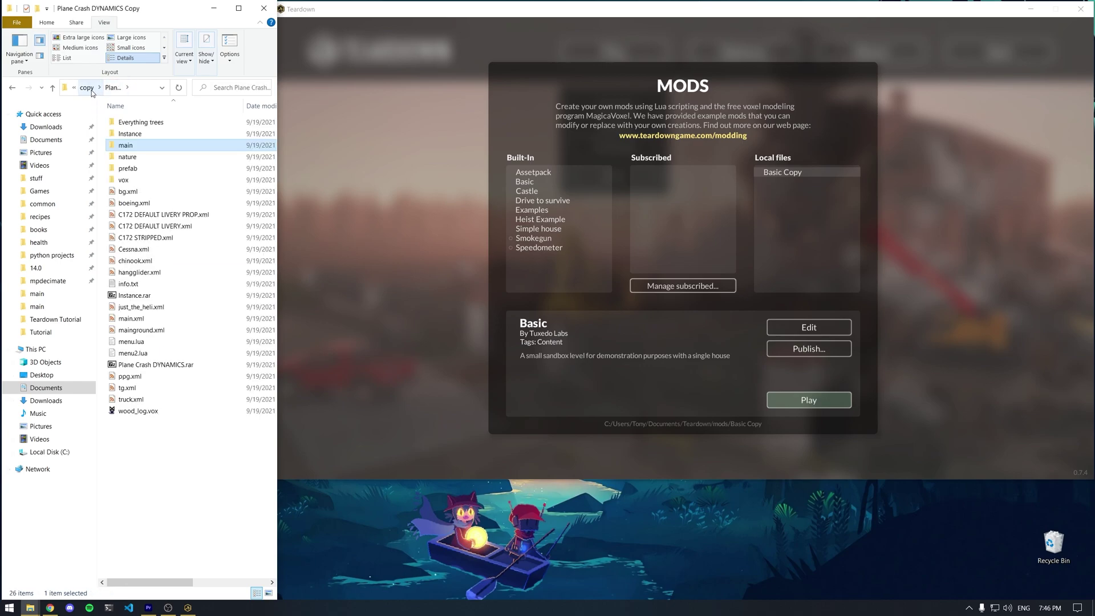
left_click(88, 89)
left_click(90, 89)
double_click(190, 136)
double_click(133, 108)
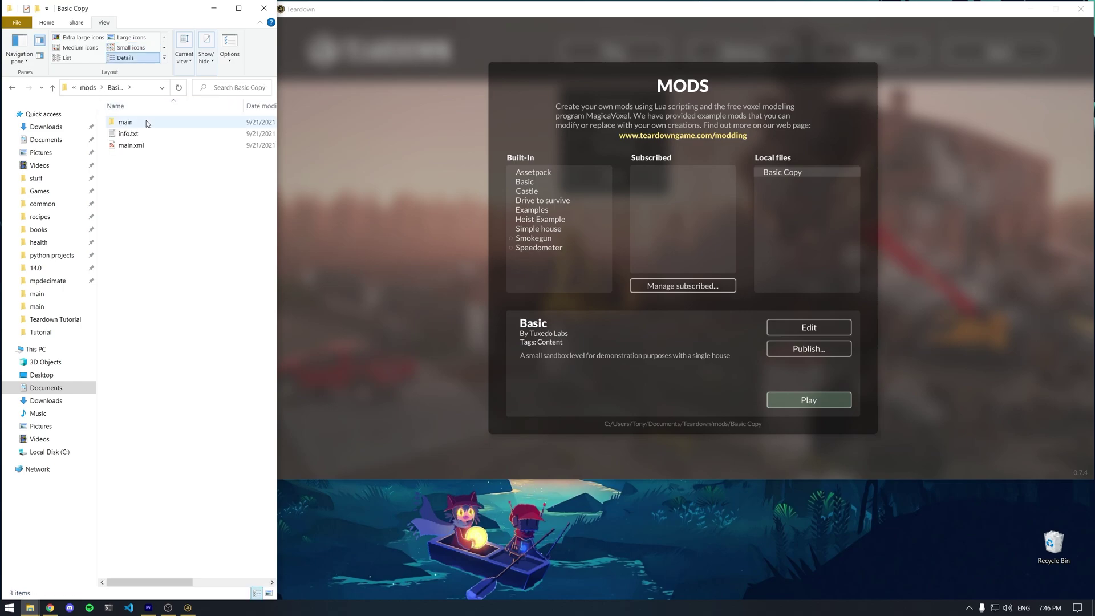
double_click(149, 123)
key("ctrl+v")
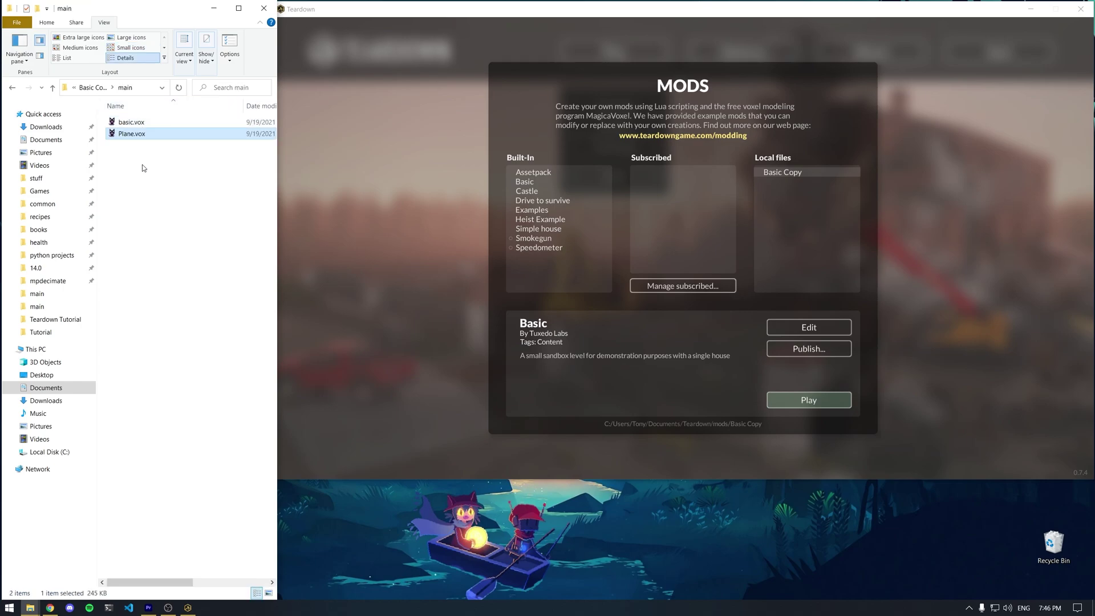
Step: Go up to the Basic Copy folder and reopen its main subfolder to check the model files
left_click(160, 202)
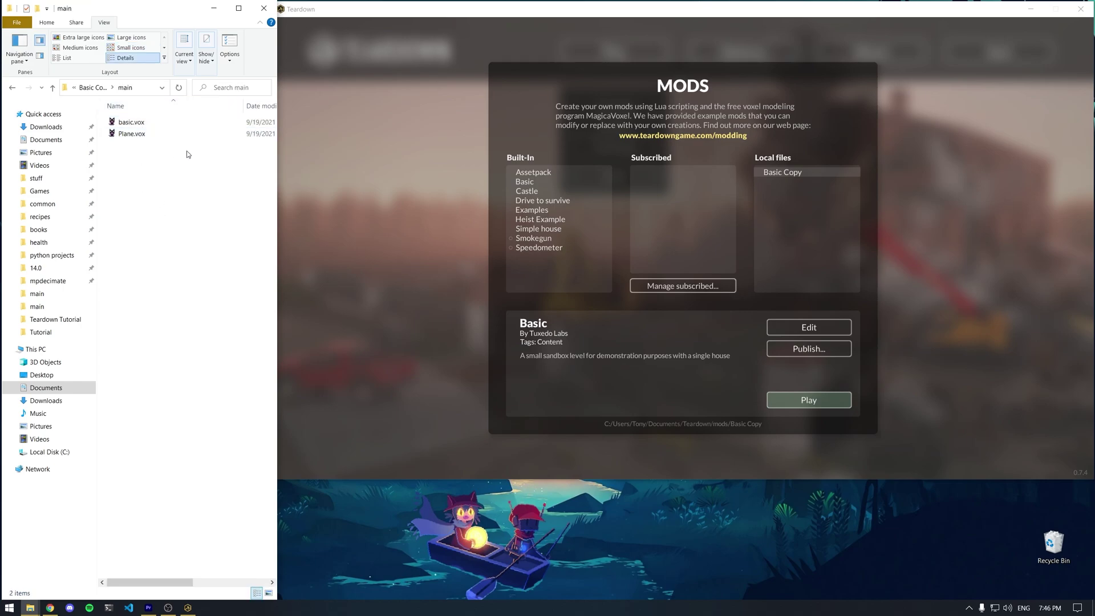
left_click(100, 89)
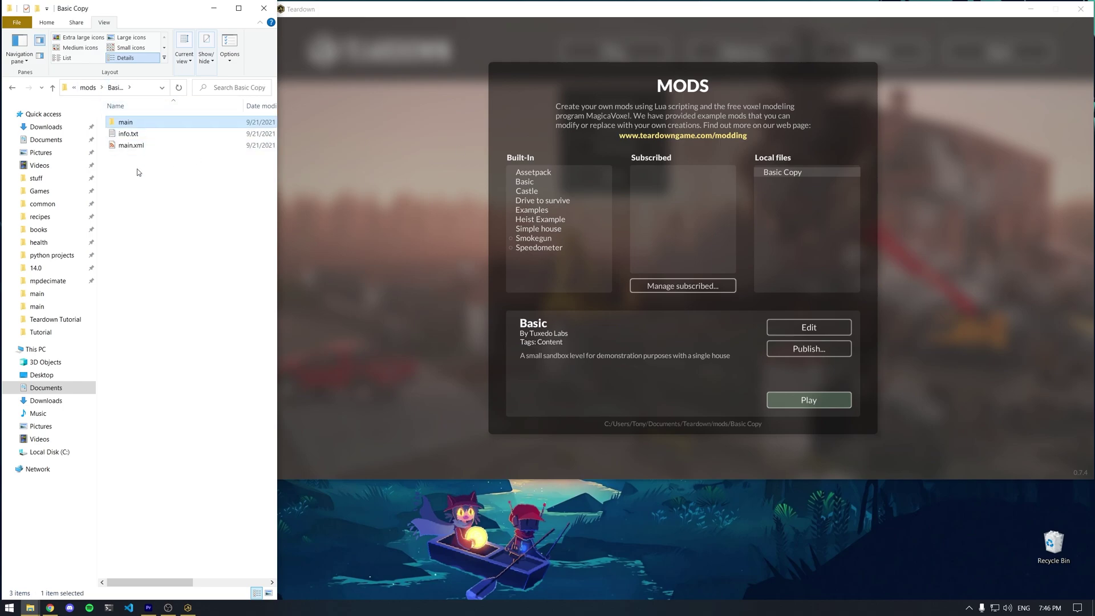
double_click(137, 121)
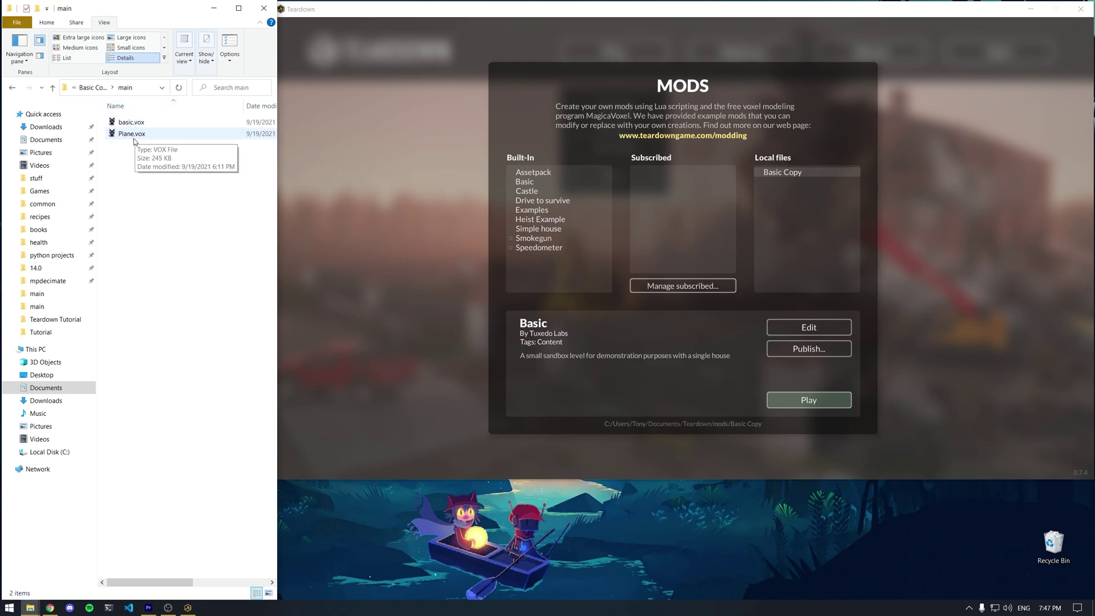
Step: Browse to the Plane Crash DYNAMICS Copy folder inside Teardown's copy folder and open its main.xml in Visual Studio Code
left_click(94, 89)
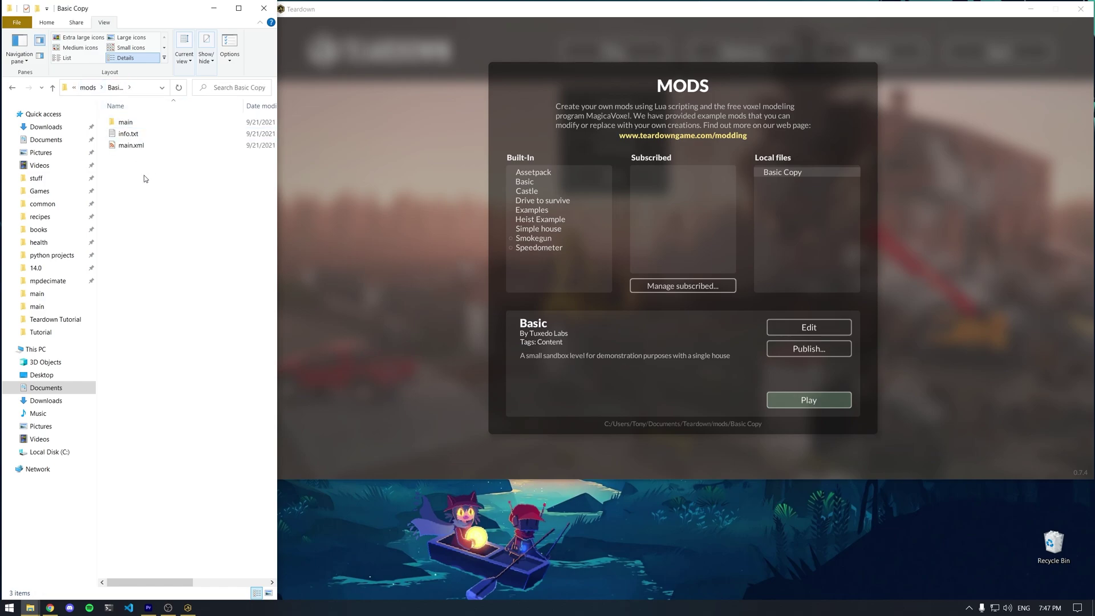
left_click(89, 89)
left_click(88, 89)
double_click(119, 118)
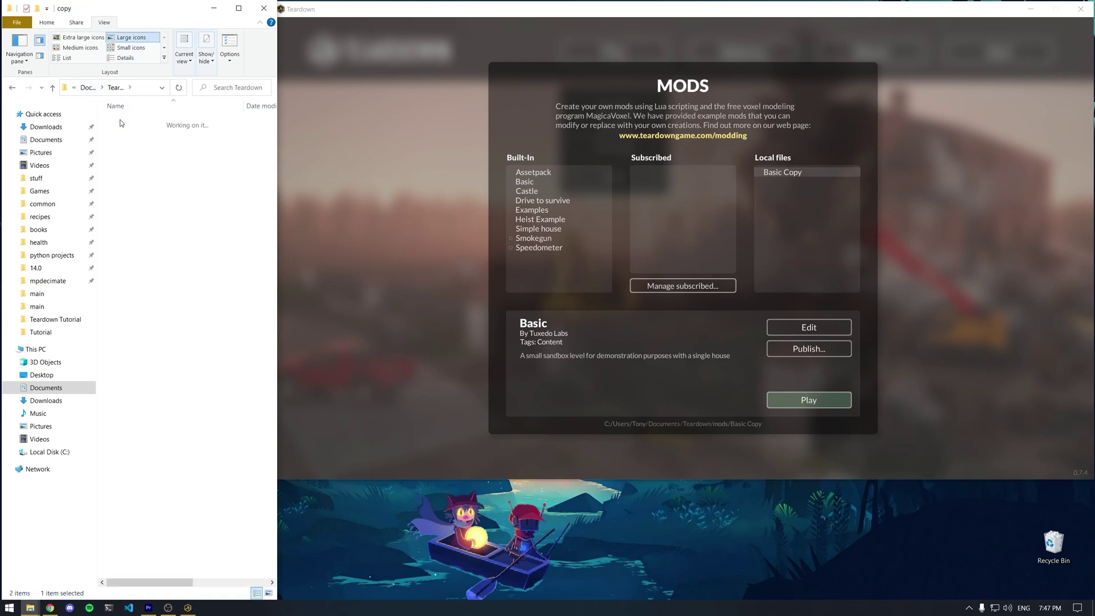
double_click(163, 515)
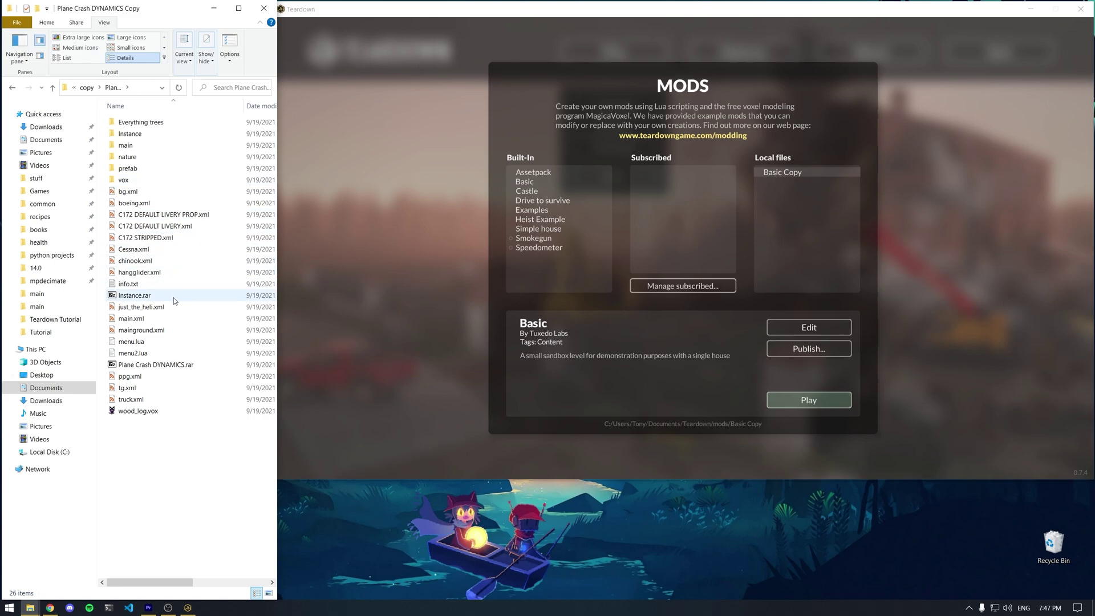
double_click(146, 320)
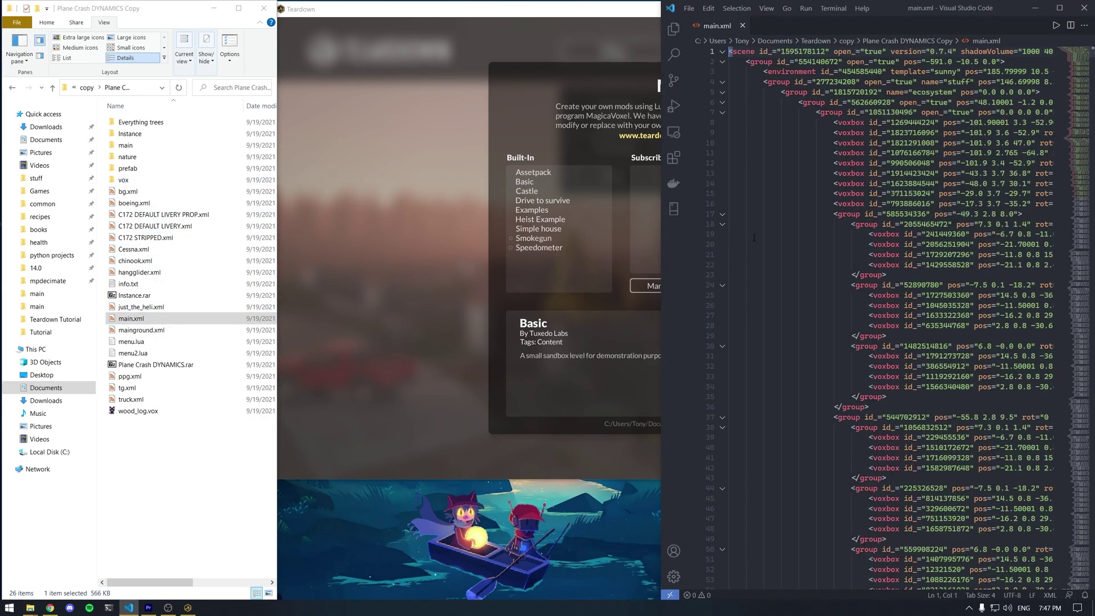
Step: Look through the Plane Crash main.xml and search it for "plane" to locate the planes group
scroll(808, 254, "down", 4)
scroll(808, 253, "up", 5)
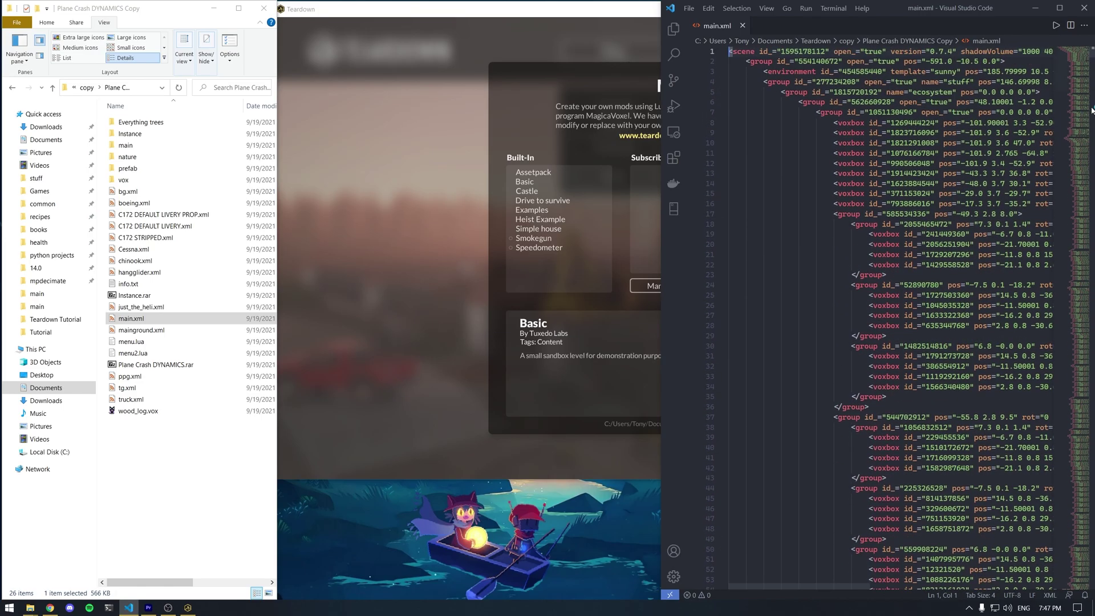
left_click_drag(1074, 66, 1079, 482)
scroll(943, 276, "up", 5)
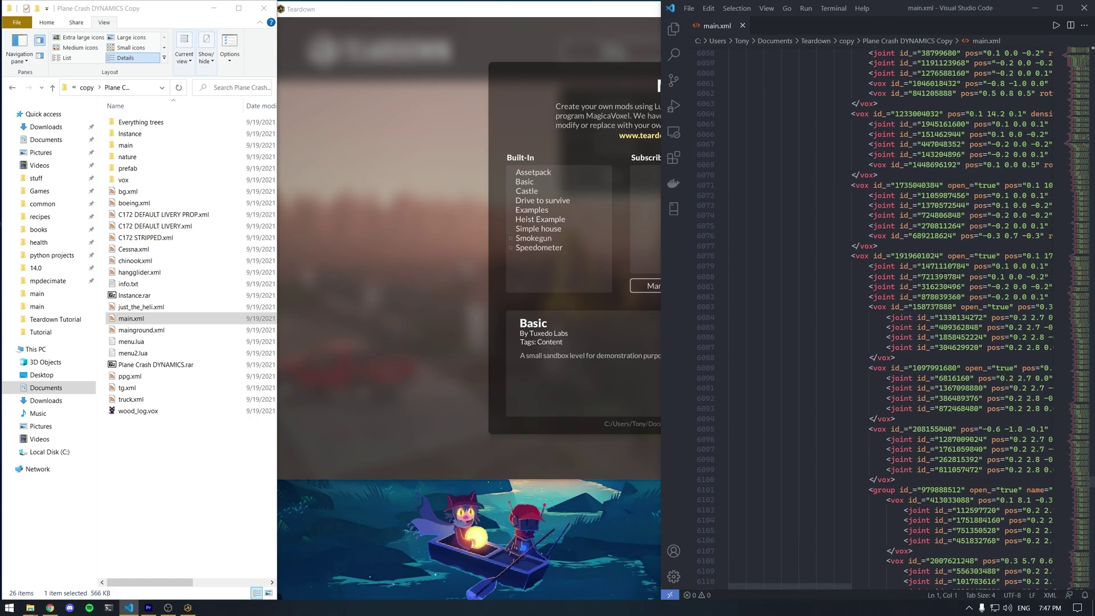
scroll(944, 277, "up", 4)
left_click_drag(1069, 484, 1074, 55)
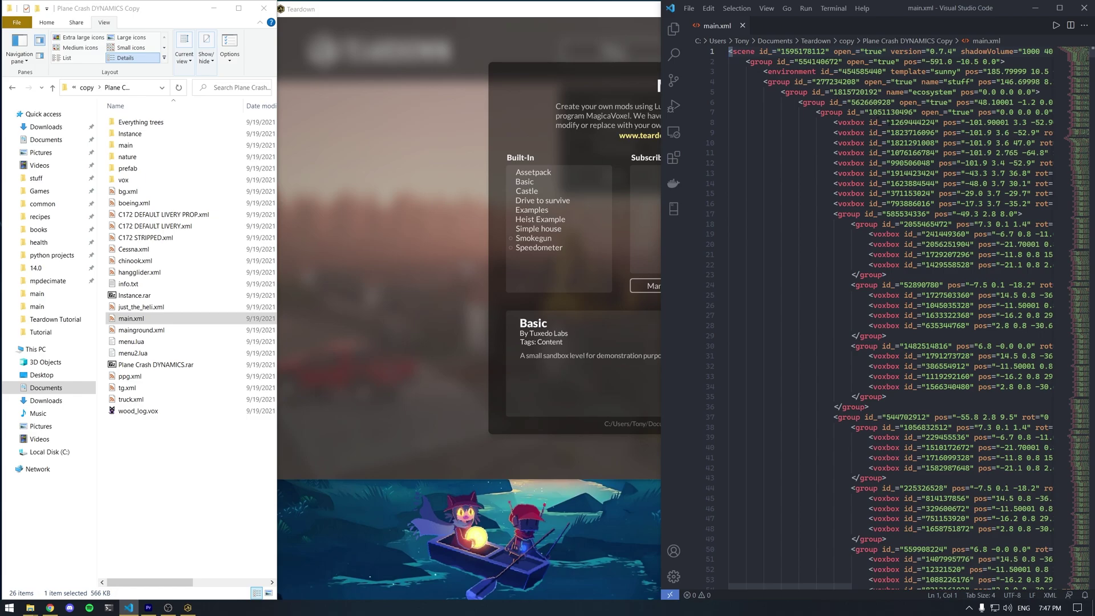
key("ctrl+f")
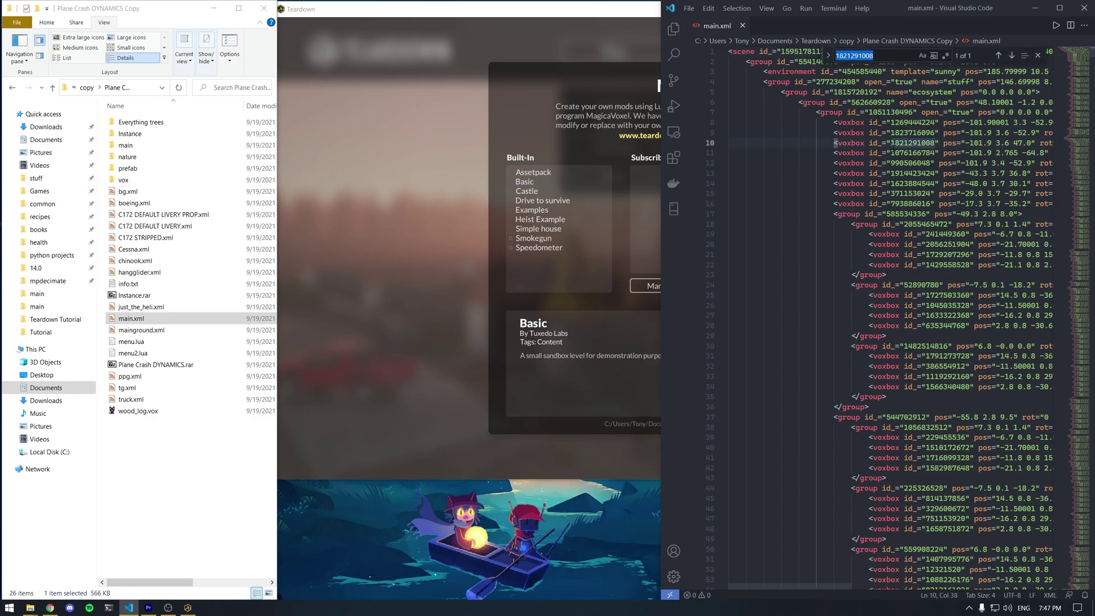
type("plane")
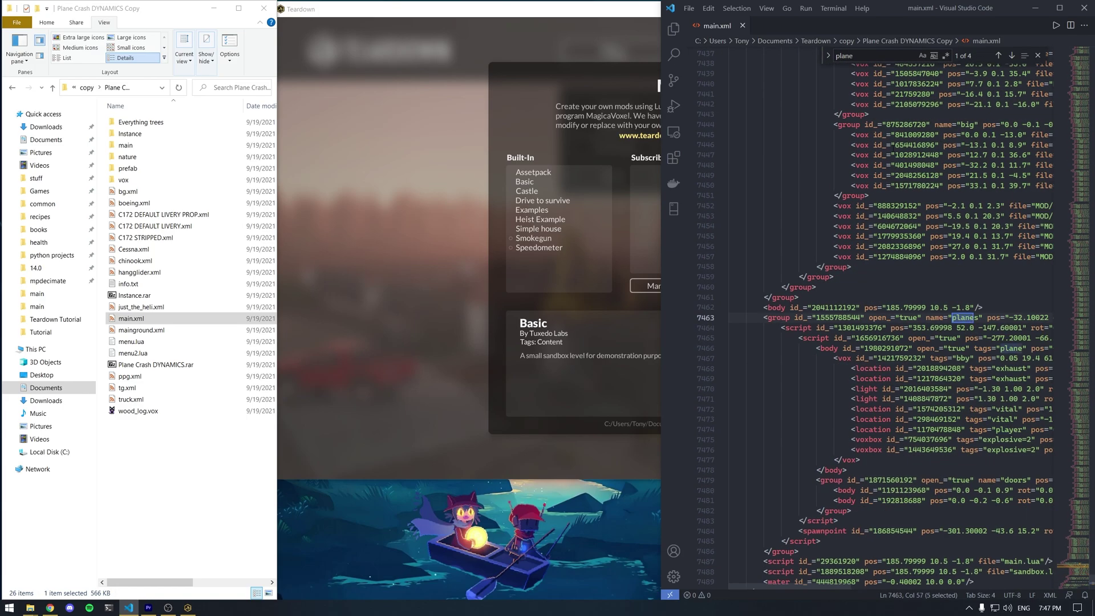
scroll(851, 201, "down", 3)
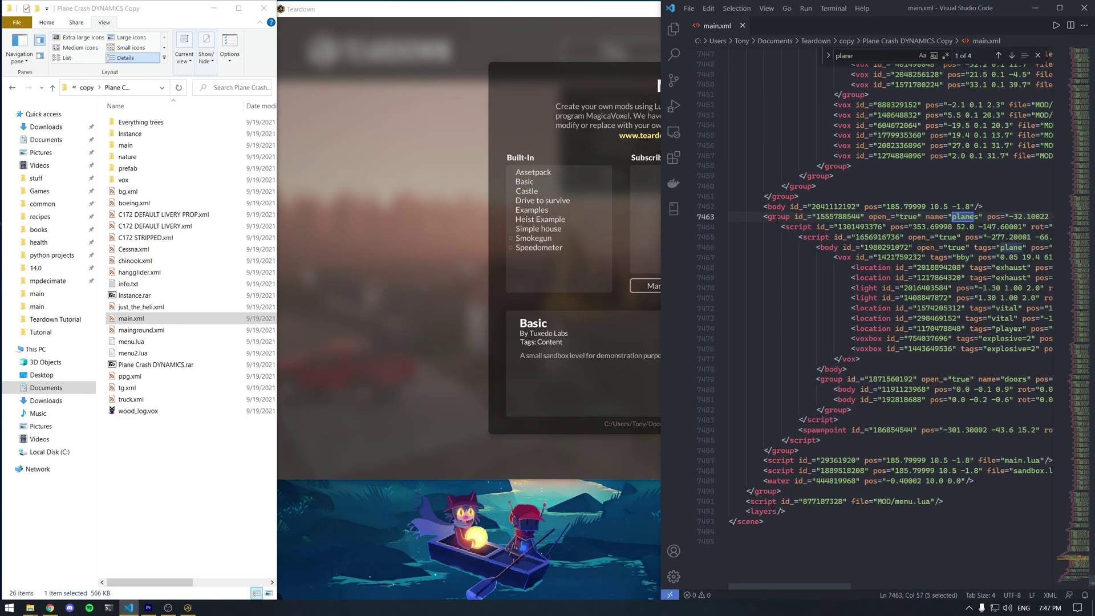
Step: Copy the whole body block tagged "plane", from its opening body tag through the closing body tag
double_click(778, 216)
double_click(968, 217)
double_click(1006, 247)
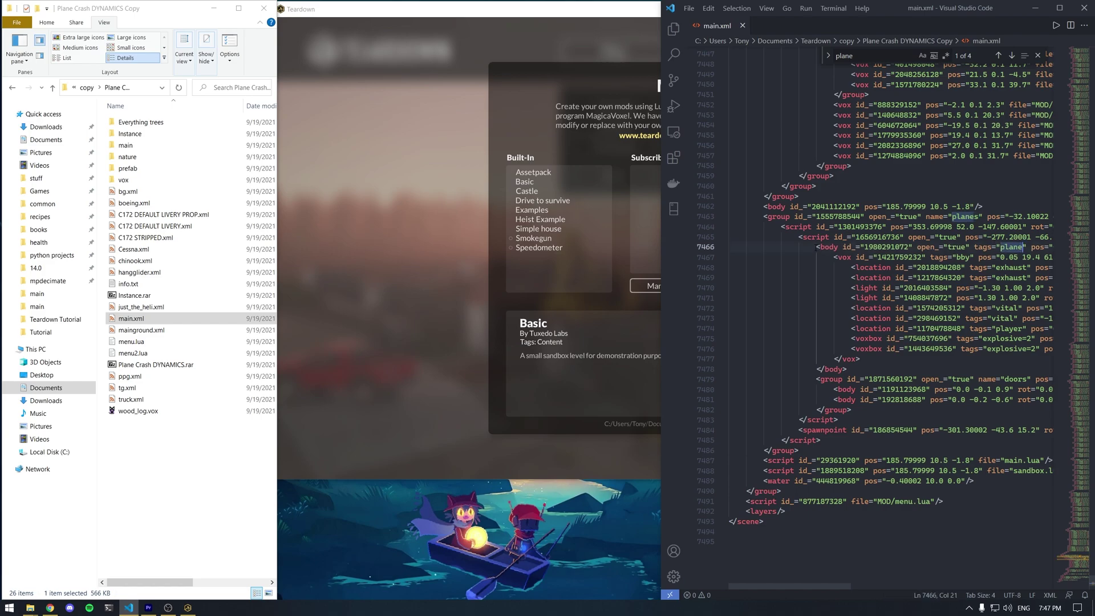
left_click(930, 247, "shift")
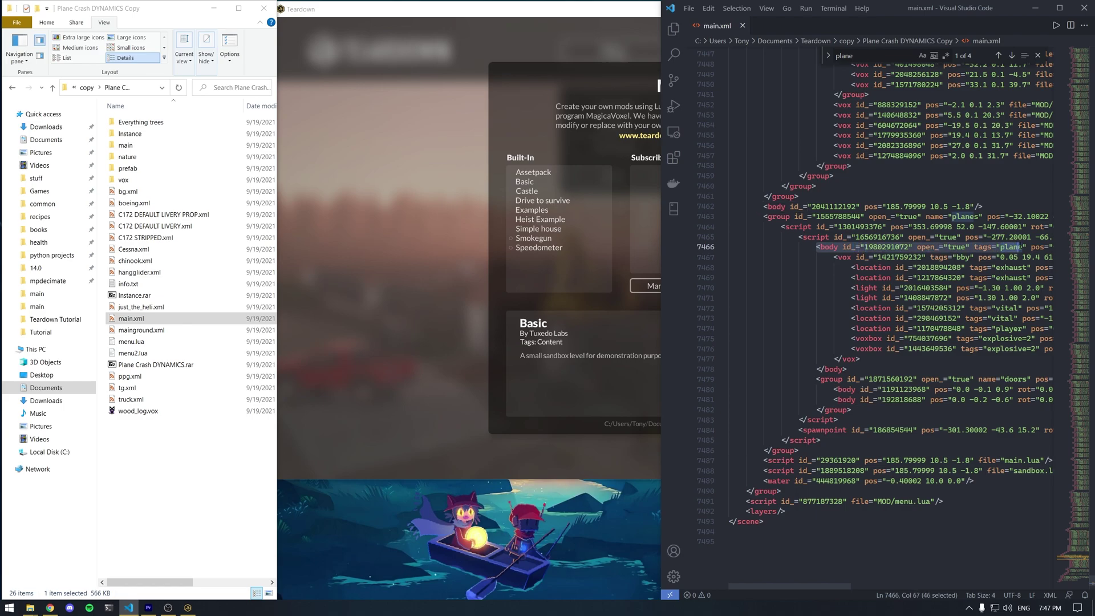
left_click(816, 248)
left_click_drag(817, 247, 858, 369)
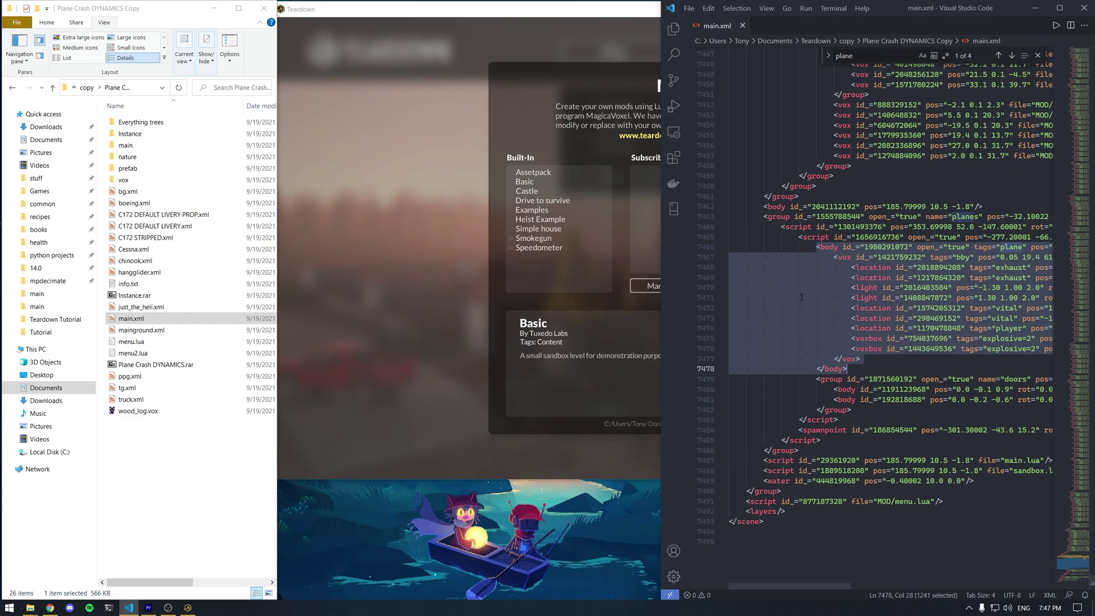
Step: In File Explorer, go to the Basic Copy folder inside Teardown's mods folder and open its main.xml
left_click(152, 463)
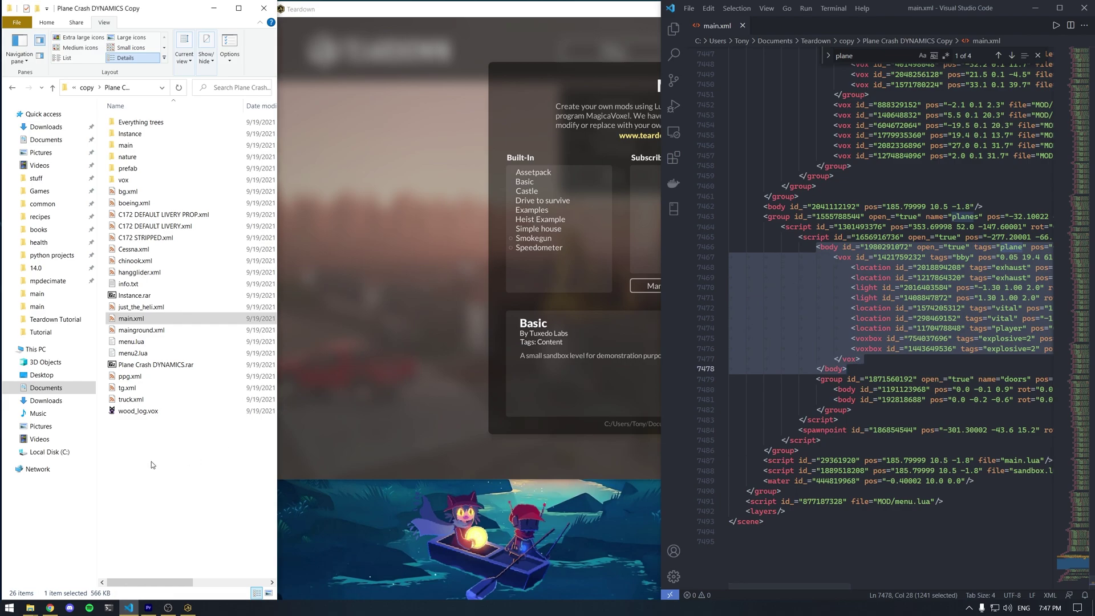
left_click(87, 87)
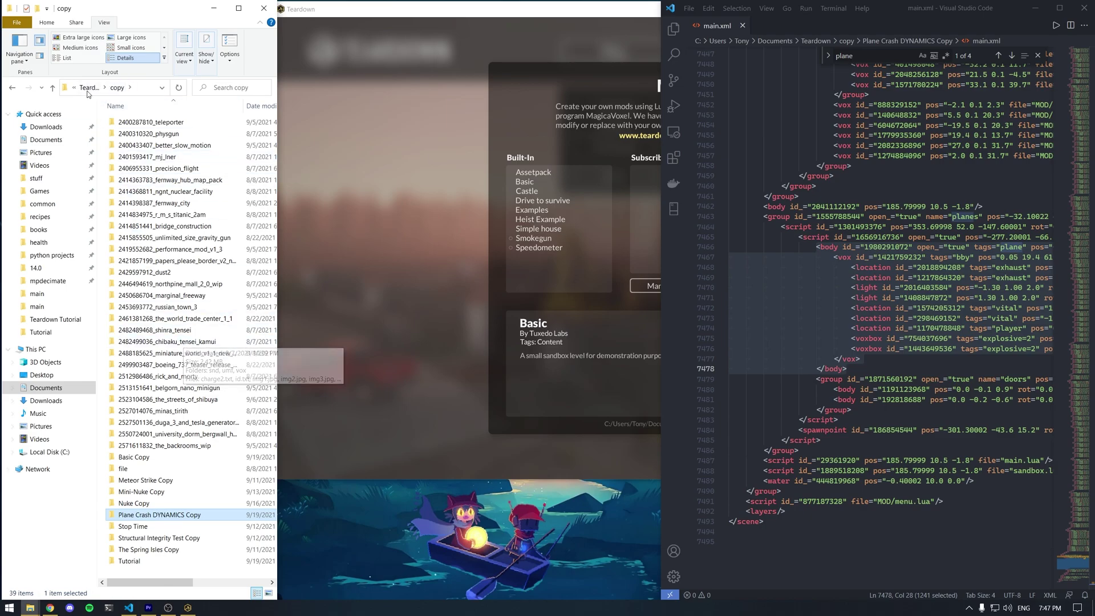
left_click(90, 88)
double_click(190, 131)
double_click(130, 121)
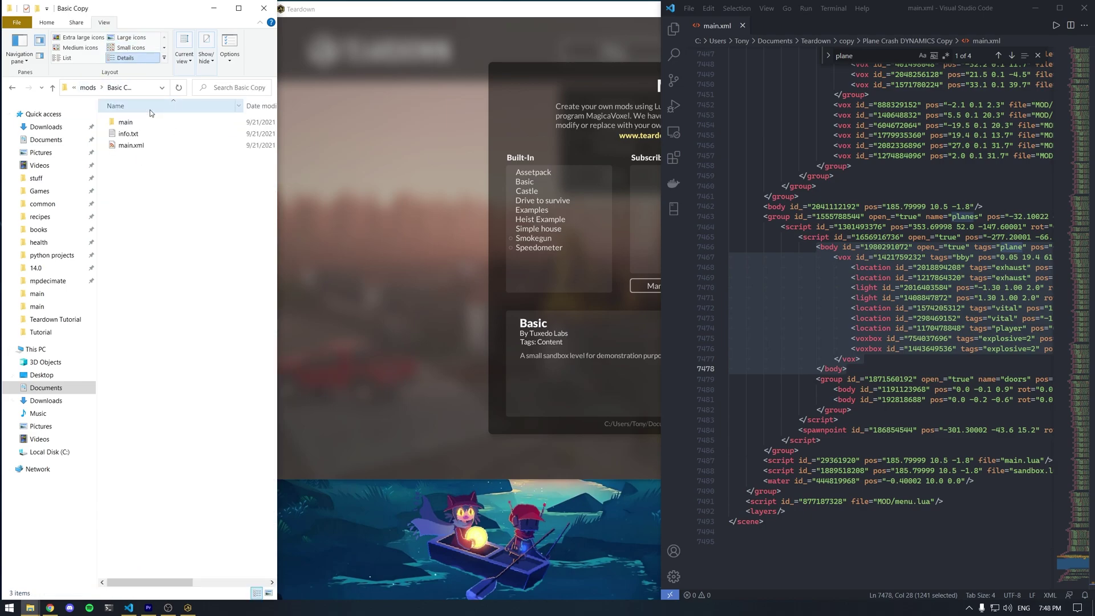
double_click(137, 146)
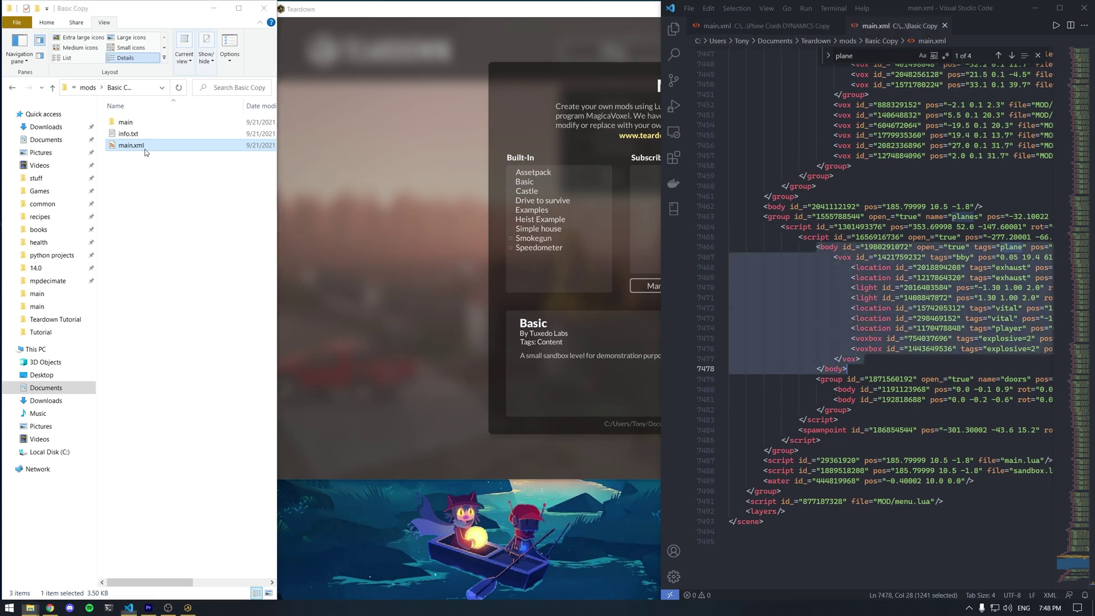
Step: Paste the copied plane body block on a new line directly above the basic.vox line in Basic Copy's main.xml
scroll(898, 315, "down", 3)
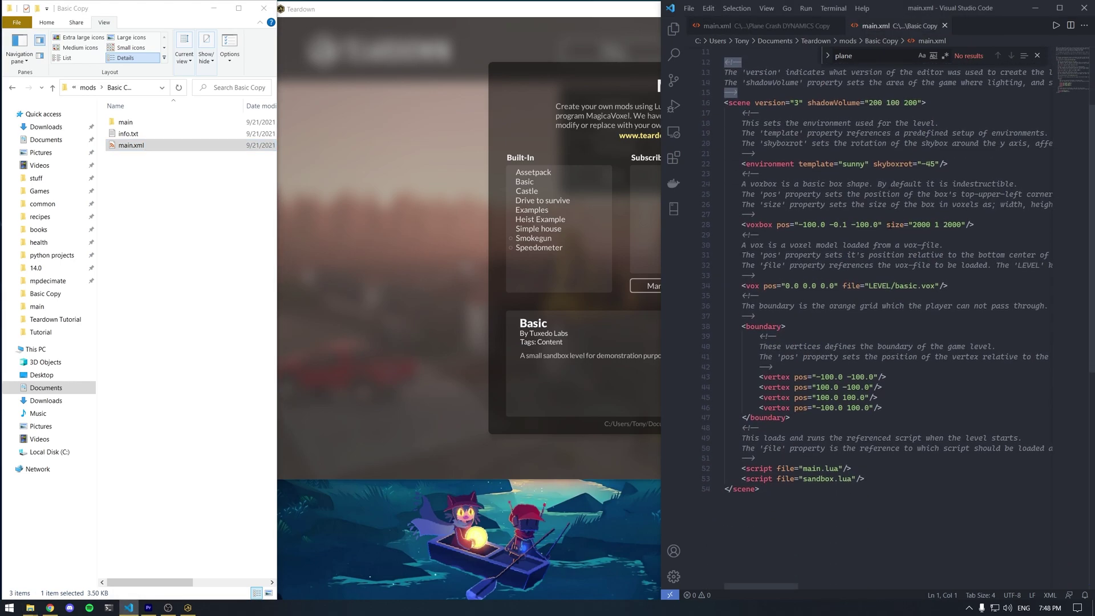
scroll(885, 358, "up", 1)
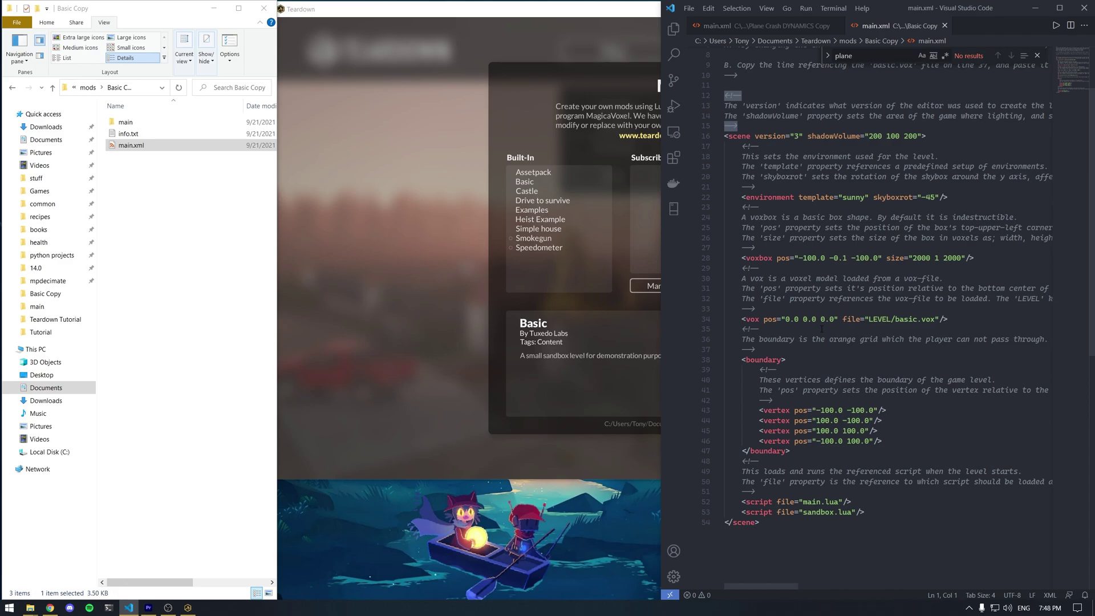
scroll(822, 329, "down", 1)
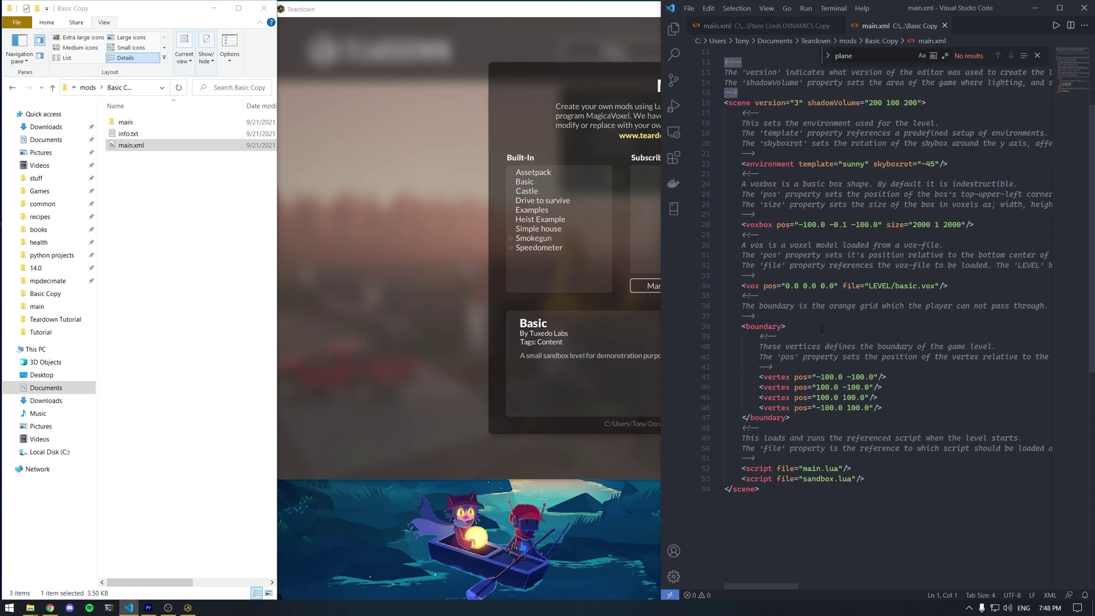
left_click(870, 276)
key("Return")
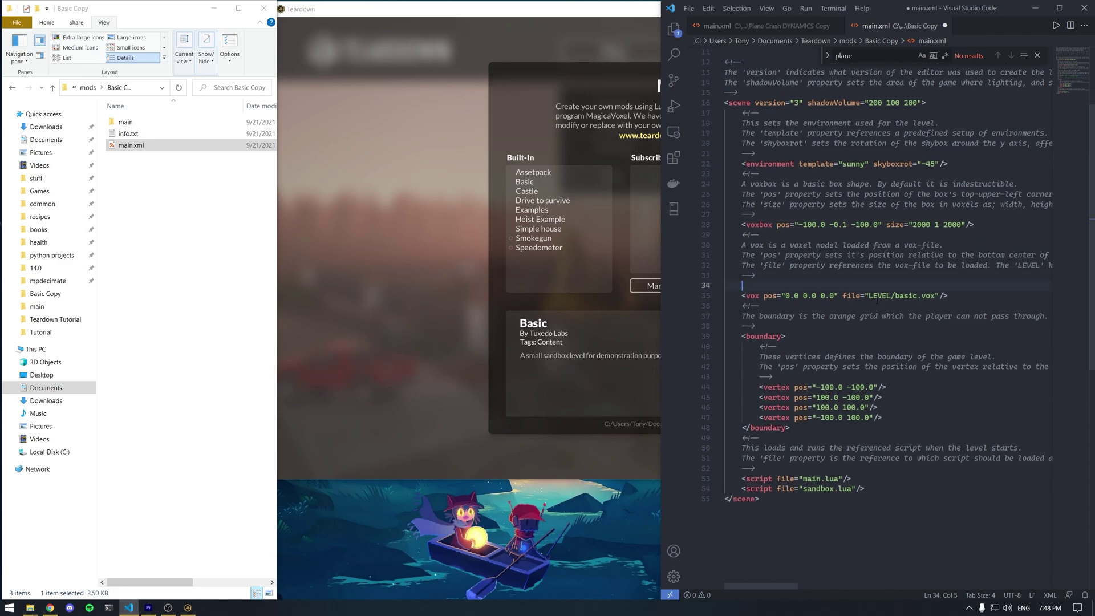
key("ctrl+v")
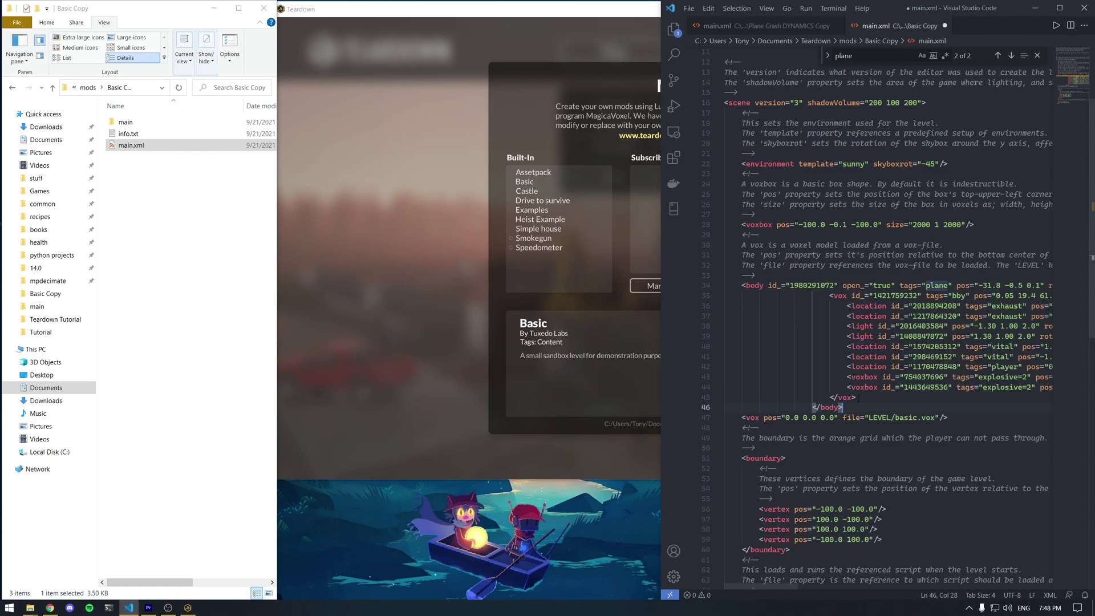
Step: Outdent the nested lines of the pasted plane block to match the surrounding code and save main.xml
left_click_drag(863, 407, 883, 296)
key("shift+Tab")
key("shift+Tab")
key("shift+Tab")
key("shift+Tab")
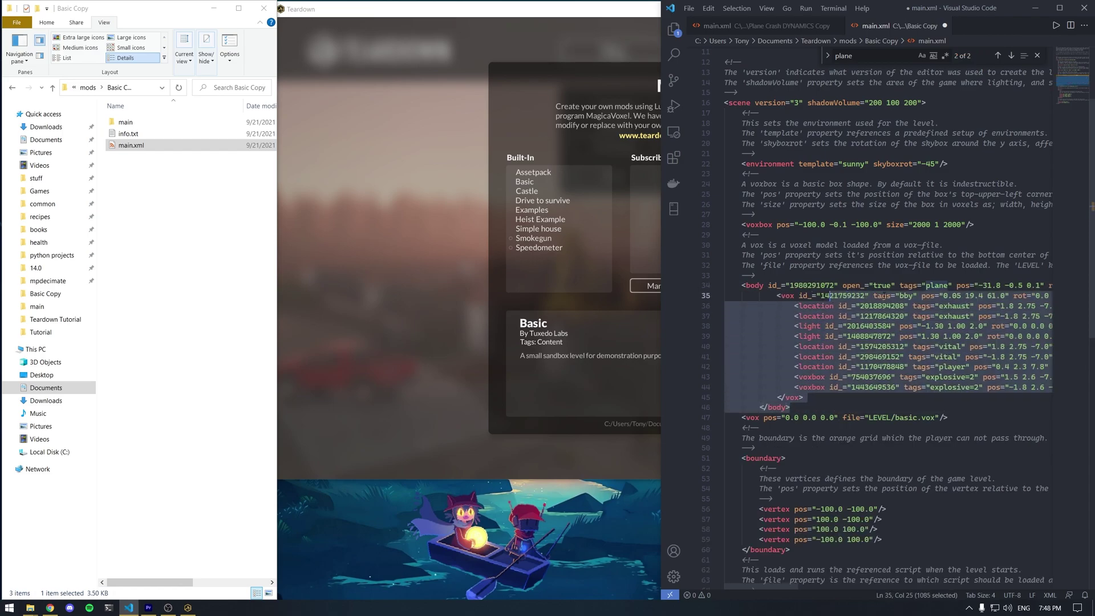
left_click(874, 285)
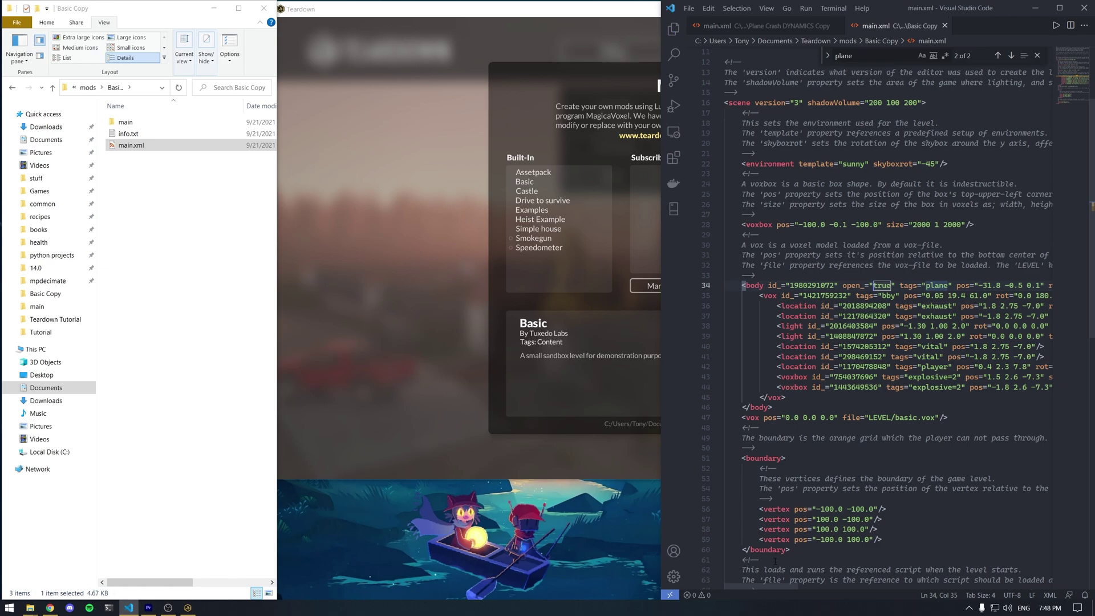
Step: Check the LEVEL/Plane.vox reference in the pasted block against the LEVEL/basic.vox line, and close the search
left_click_drag(751, 585, 827, 581)
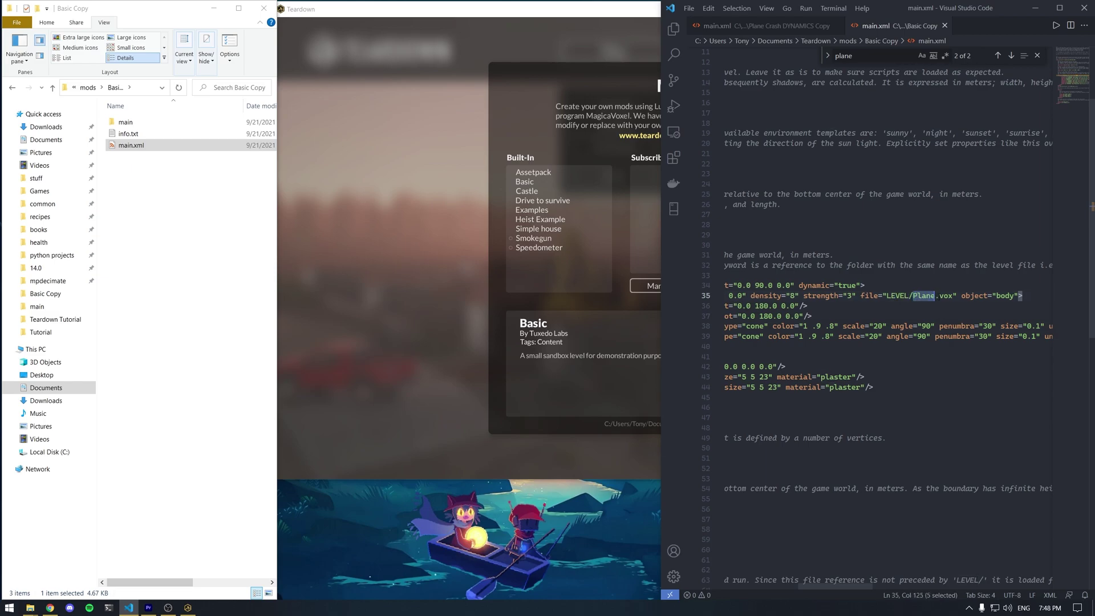
left_click_drag(821, 586, 730, 586)
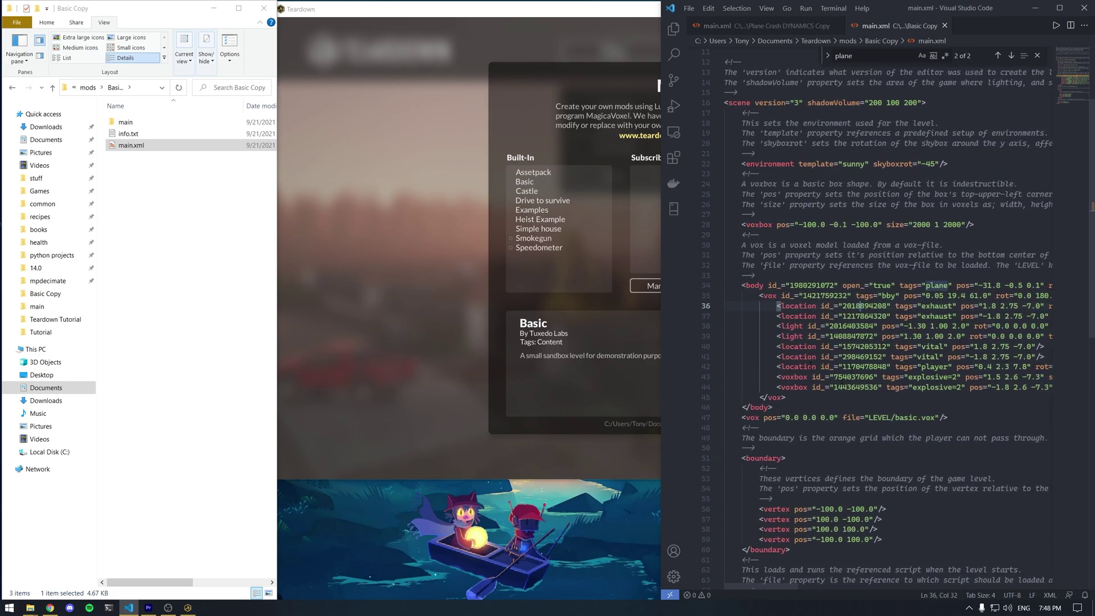
scroll(924, 399, "down", 4)
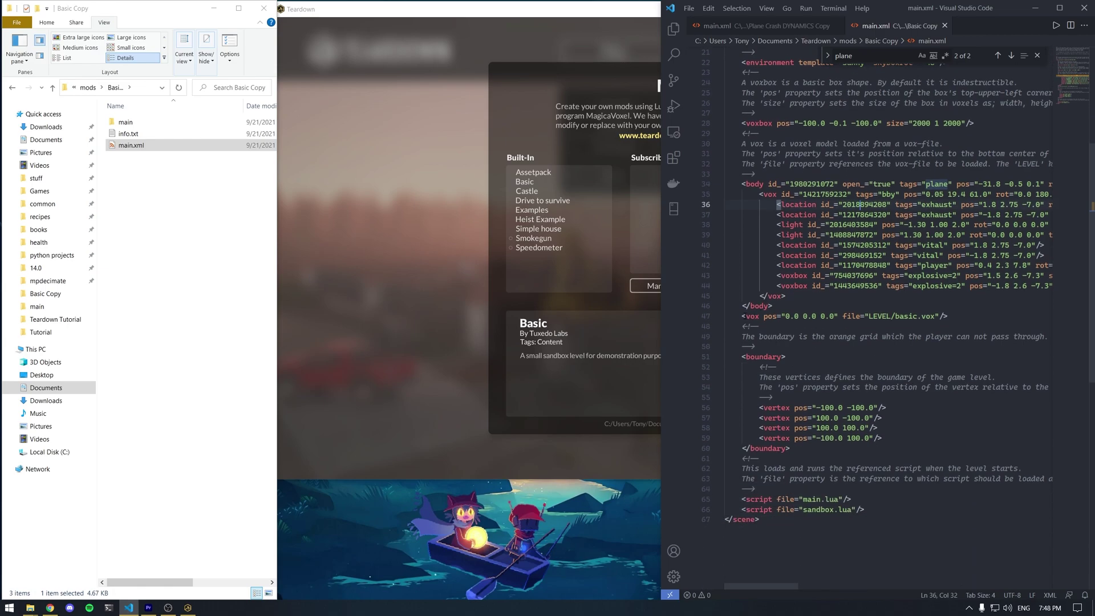
left_click_drag(741, 316, 975, 322)
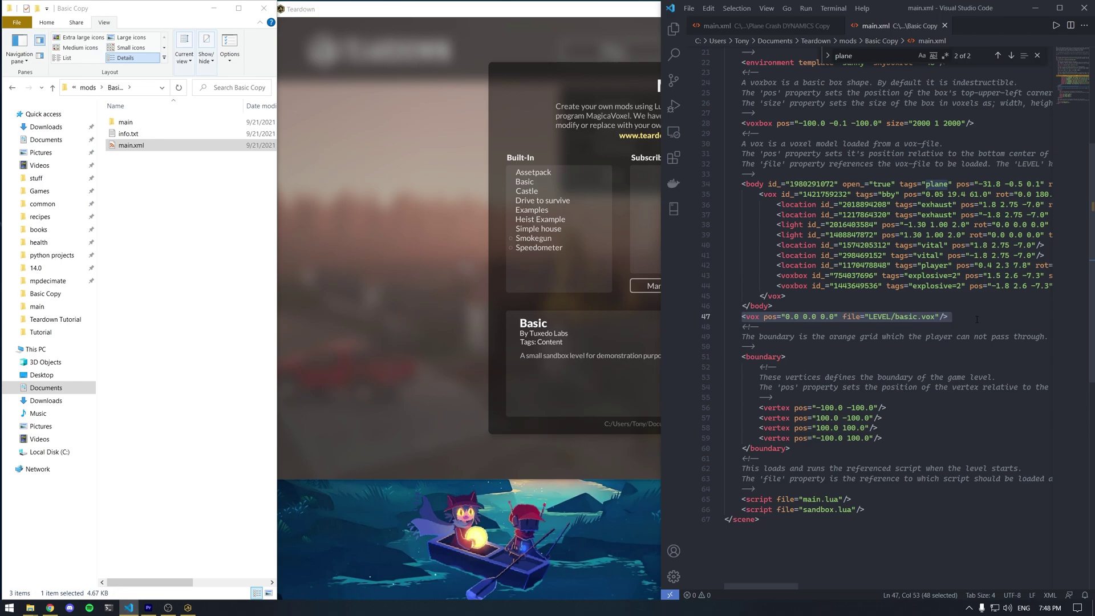
left_click(958, 317)
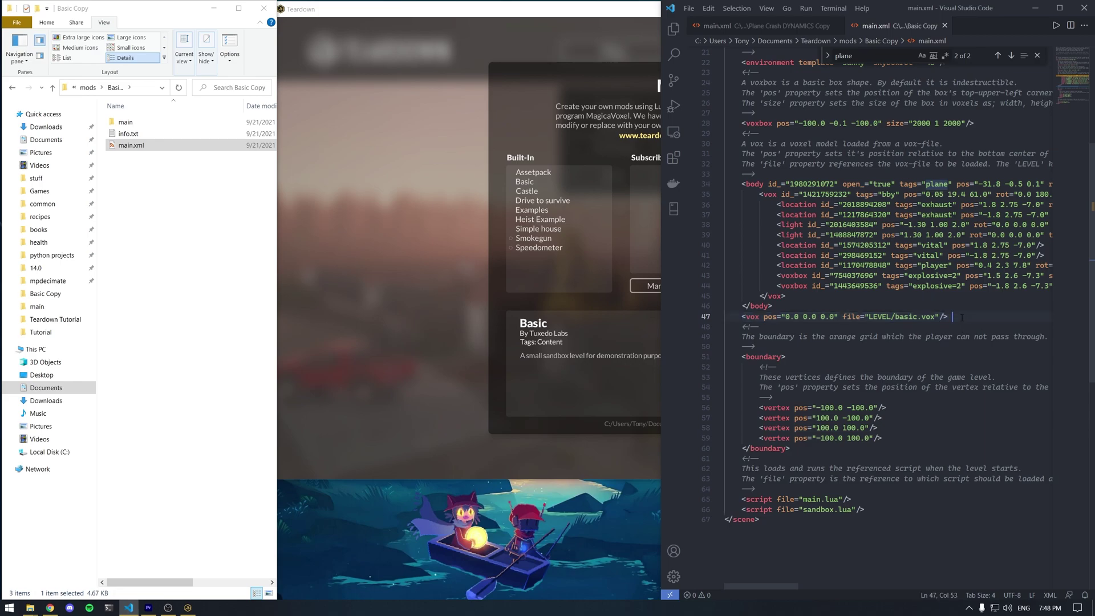
left_click_drag(894, 318, 931, 317)
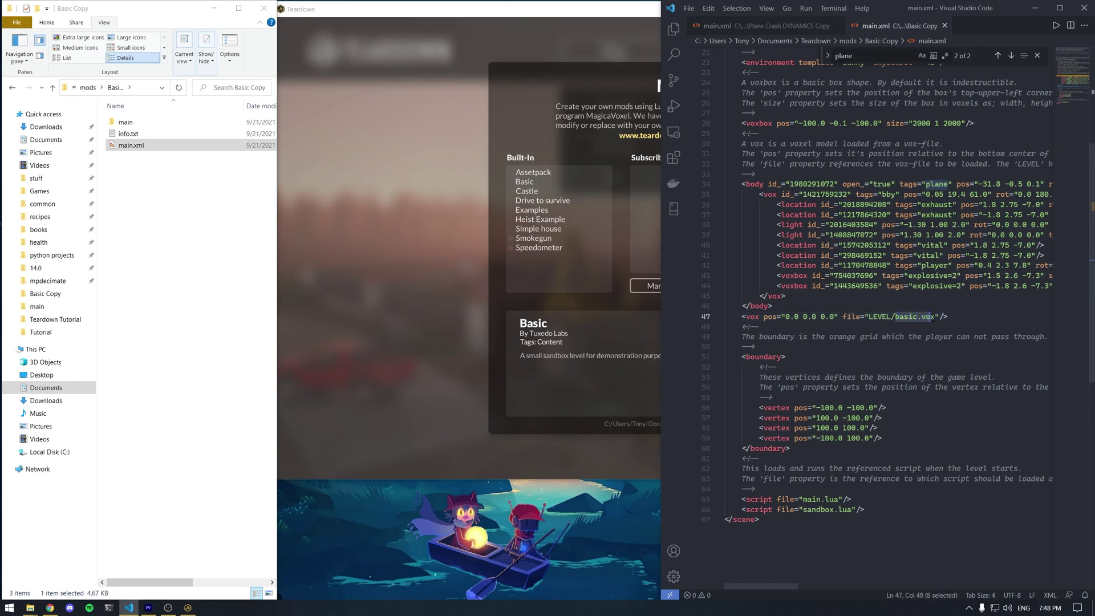
left_click(966, 317)
scroll(967, 317, "up", 2)
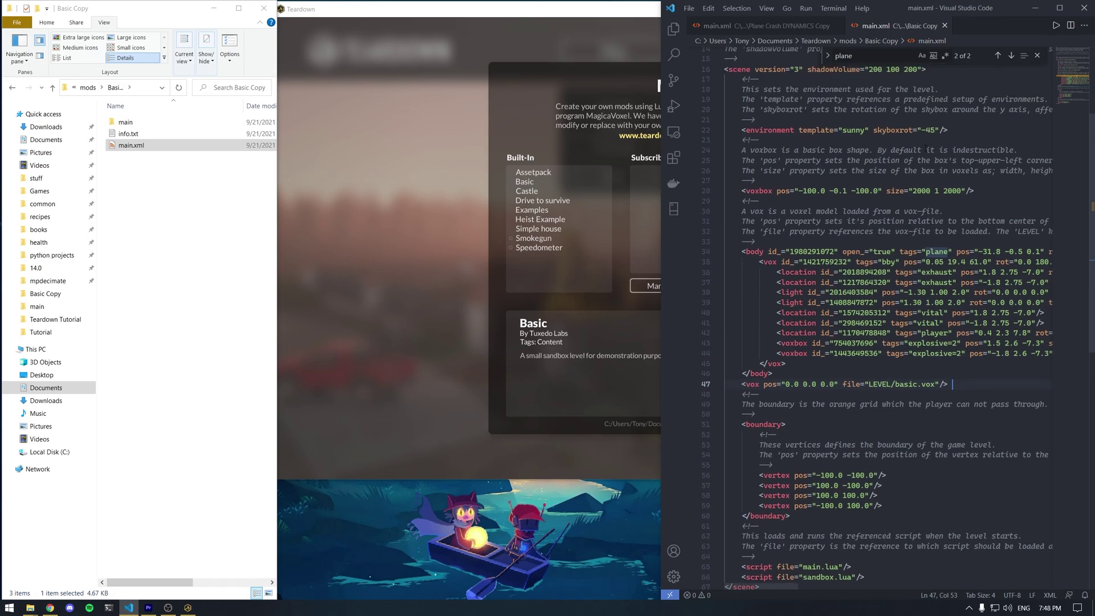
left_click(1036, 55)
left_click(903, 282)
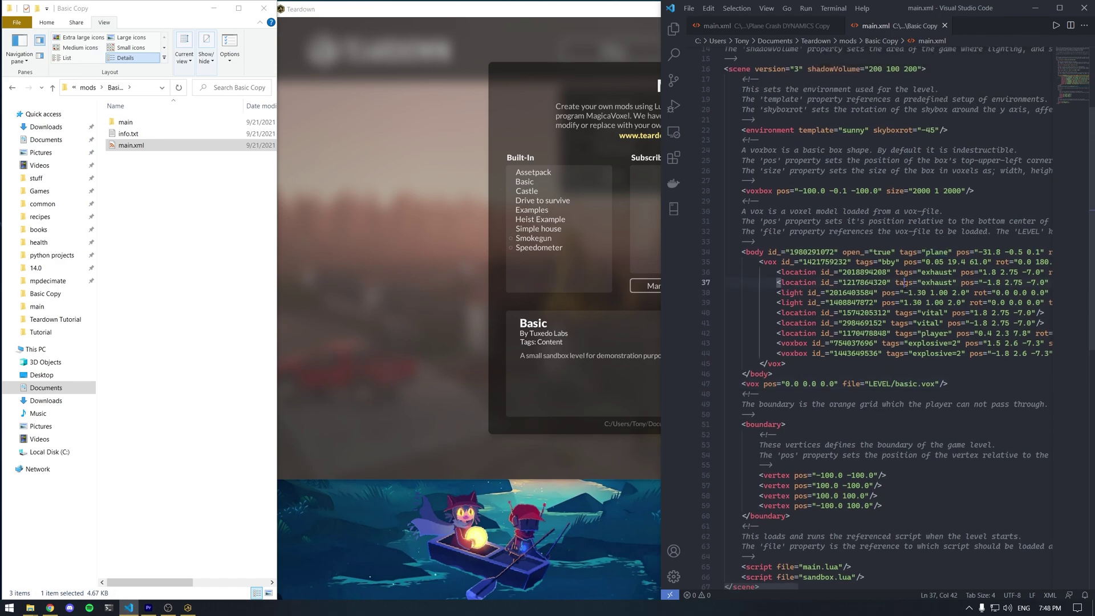
Step: Switch to Teardown, play the Basic Copy mod, and back away from the spawn point to view the plane
left_click(453, 229)
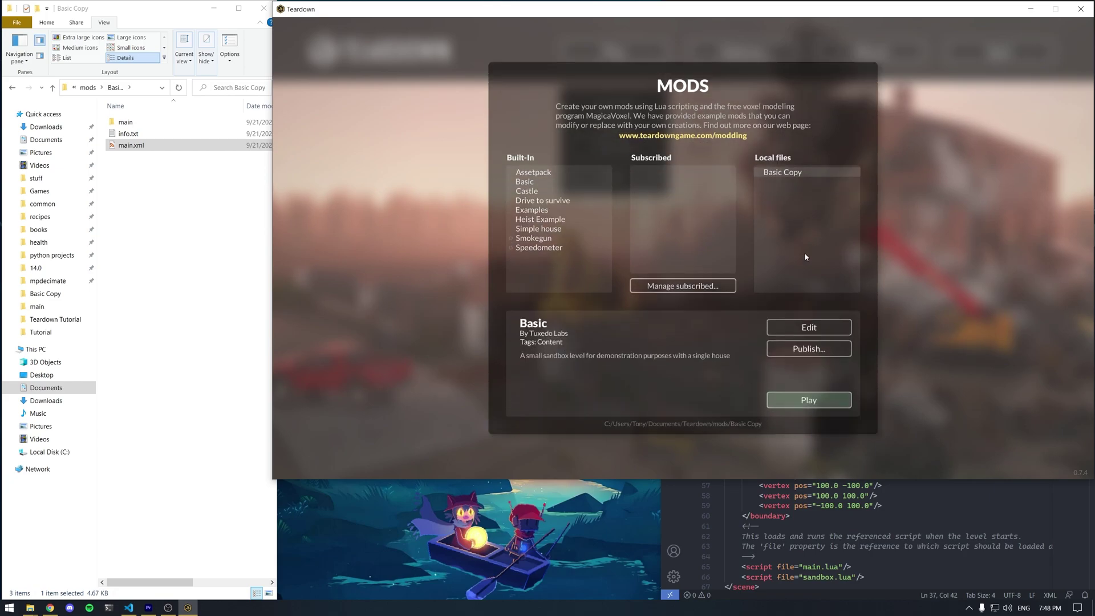
left_click(808, 400)
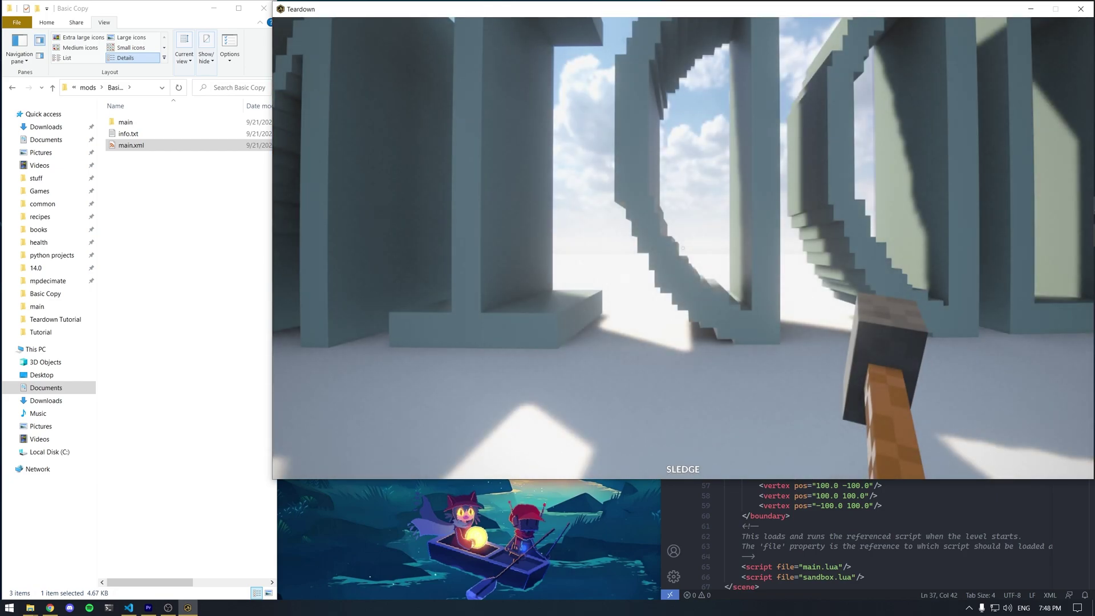
key("s")
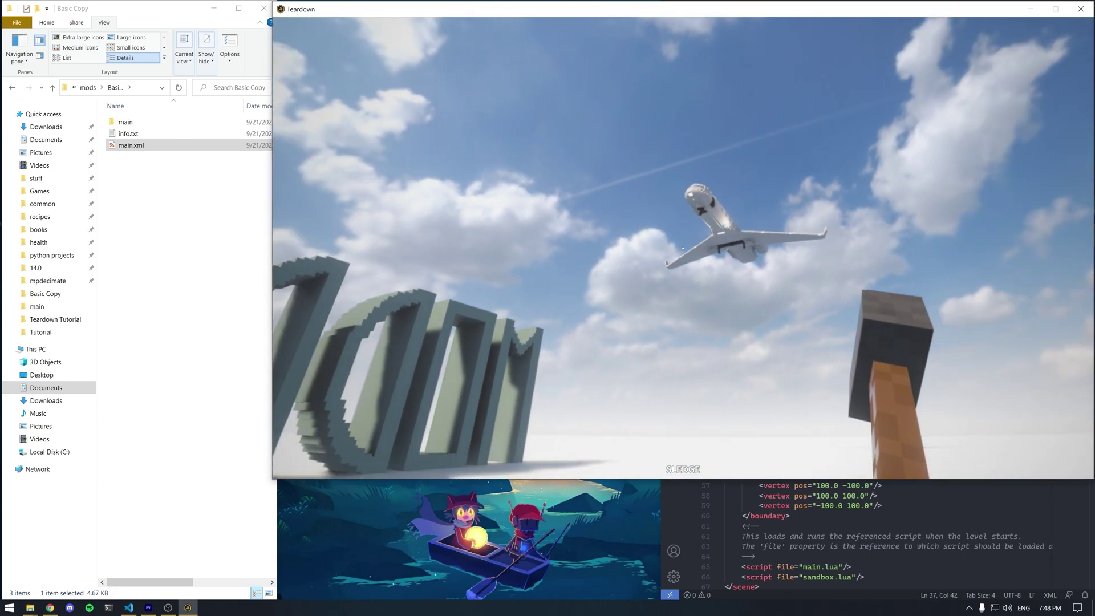
Step: Walk around both sides of the MODDING letters and view the plane in the sky from a distance
key("w")
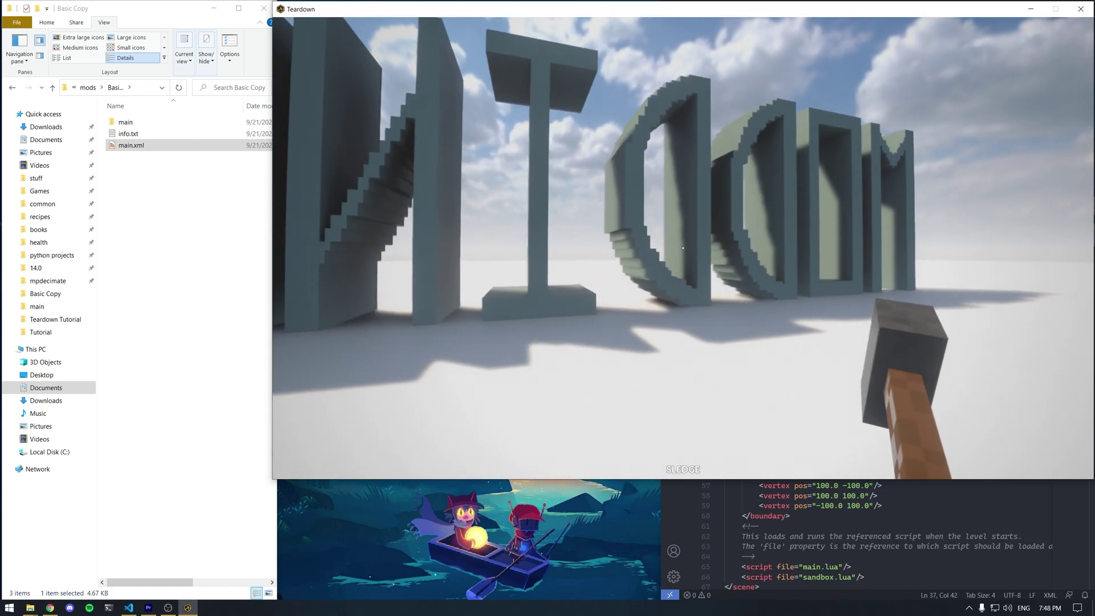
key("w")
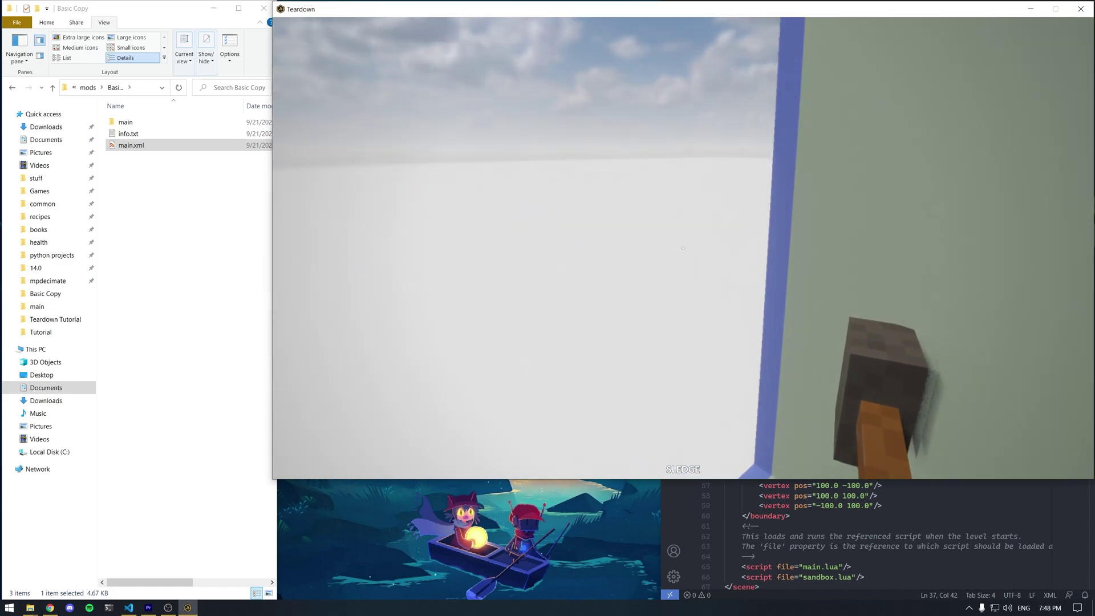
key("s")
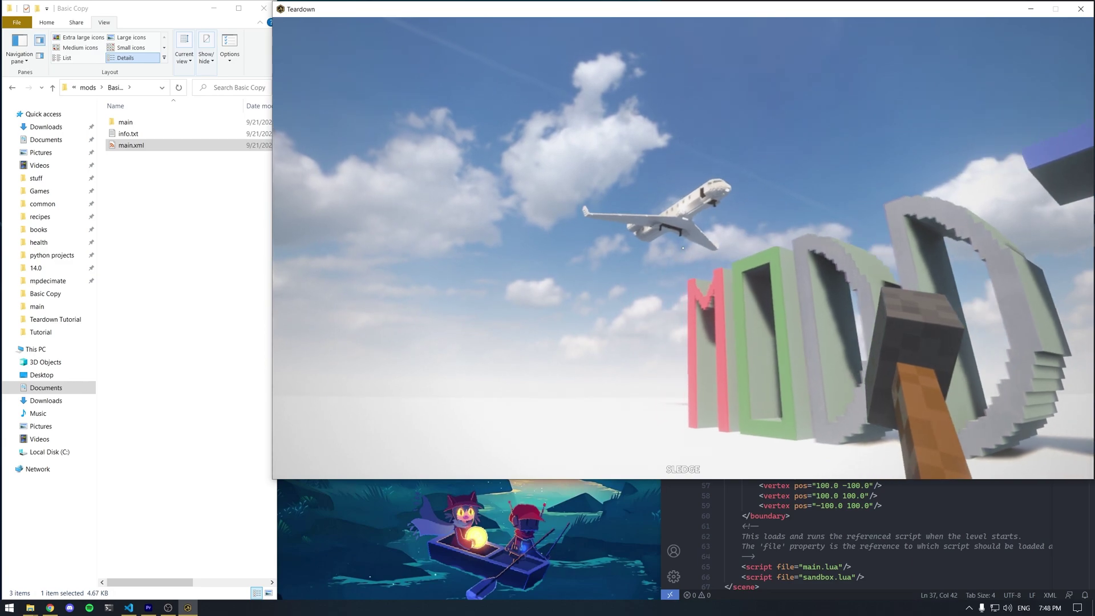
key("s")
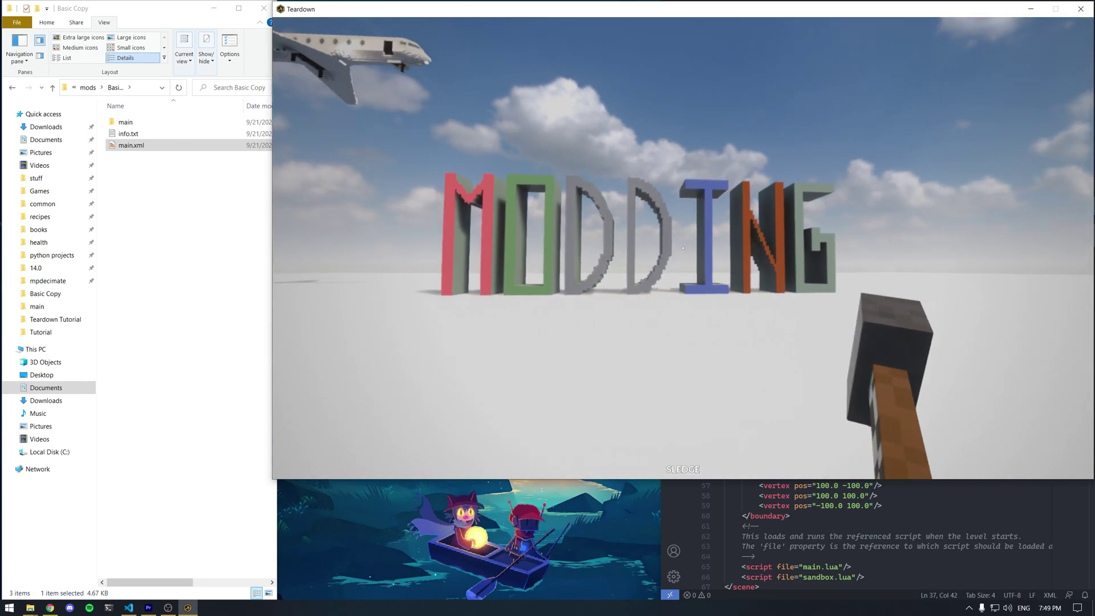
key("a")
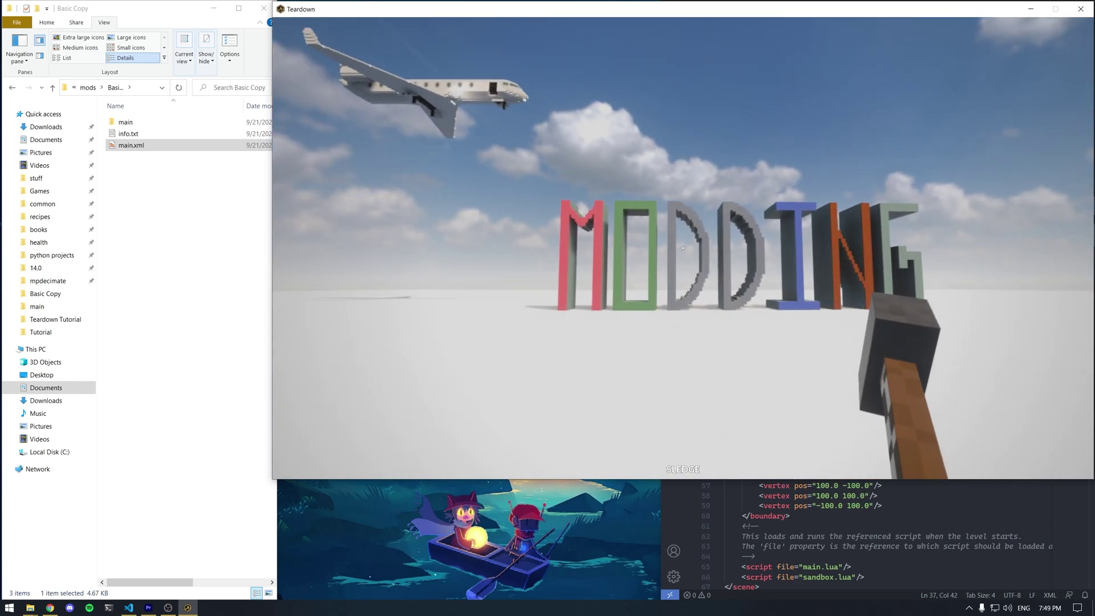
Step: Leave the level and open the Basic Copy mod in the level editor with the MODDING letters in view
key("Escape")
left_click(684, 315)
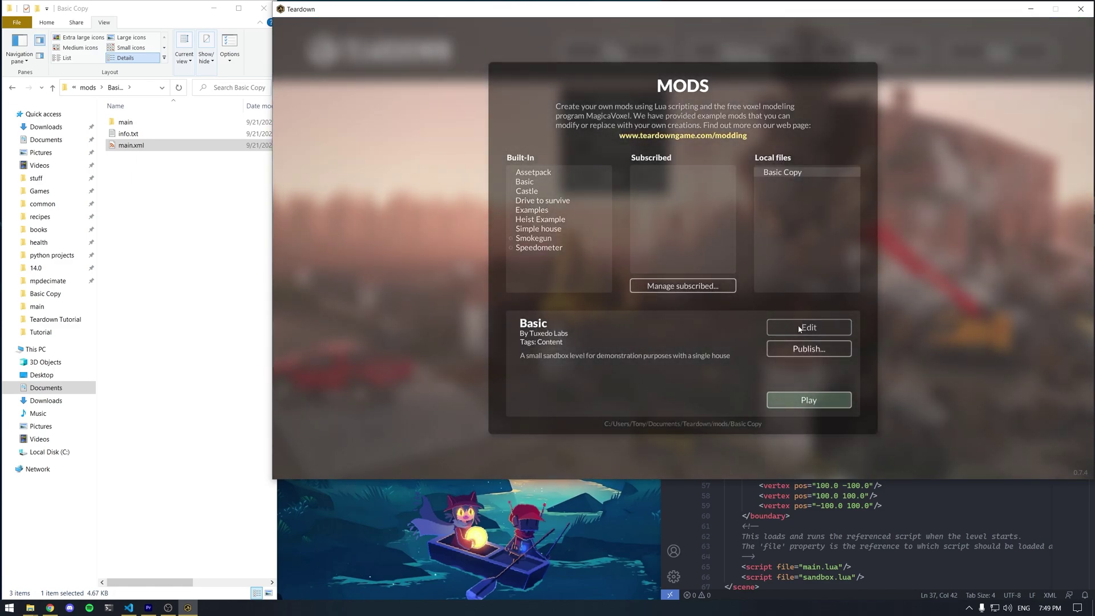
left_click(799, 327)
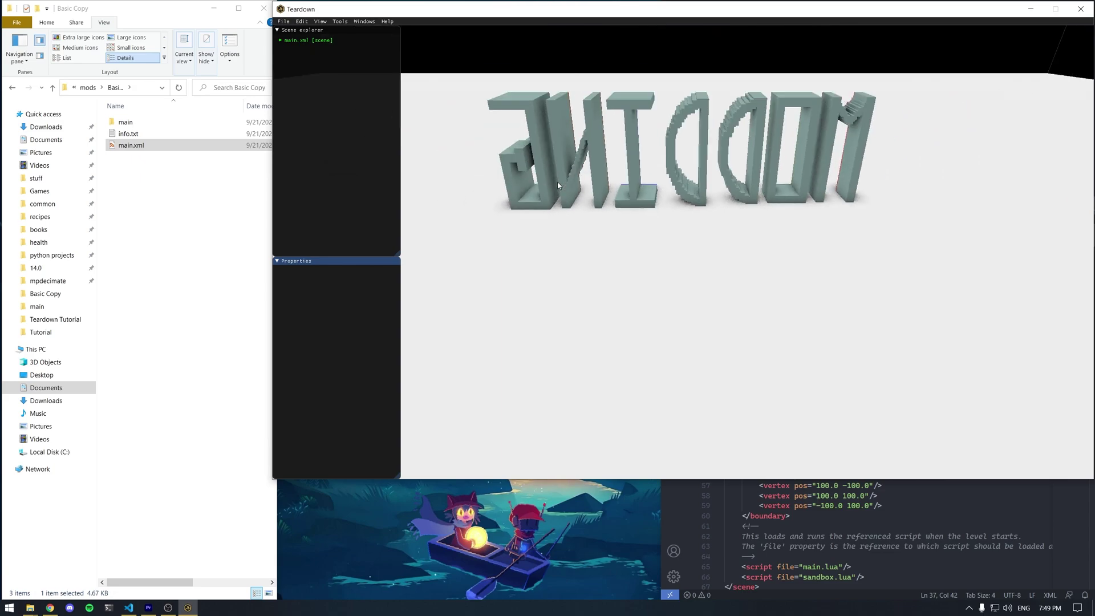
scroll(558, 185, "down", 2)
right_click_drag(559, 185, 421, 171)
right_click_drag(657, 214, 547, 234)
scroll(540, 214, "down", 4)
Step: Expand the main.xml scene and its body, select the Plane:body vox, and move the plane lower beside the MODDING letters
left_click(288, 40)
left_click(289, 55)
left_click(336, 69)
right_click_drag(469, 218, 577, 233)
left_click_drag(568, 228, 698, 274)
right_click_drag(731, 332, 766, 370)
left_click_drag(806, 321, 700, 348)
right_click_drag(816, 348, 747, 302)
left_click_drag(546, 191, 544, 227)
right_click_drag(563, 268, 662, 308)
left_click_drag(739, 245, 742, 248)
right_click_drag(742, 248, 642, 302)
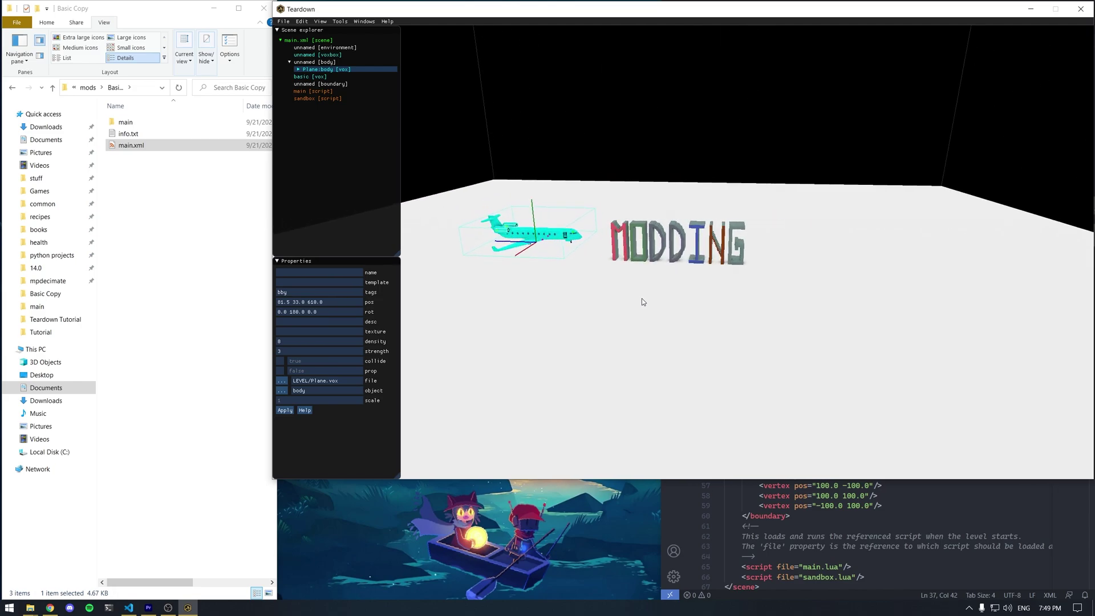
Step: Check the plane's placement beside the letters, save the scene, and play the level from the editor
left_click(339, 54)
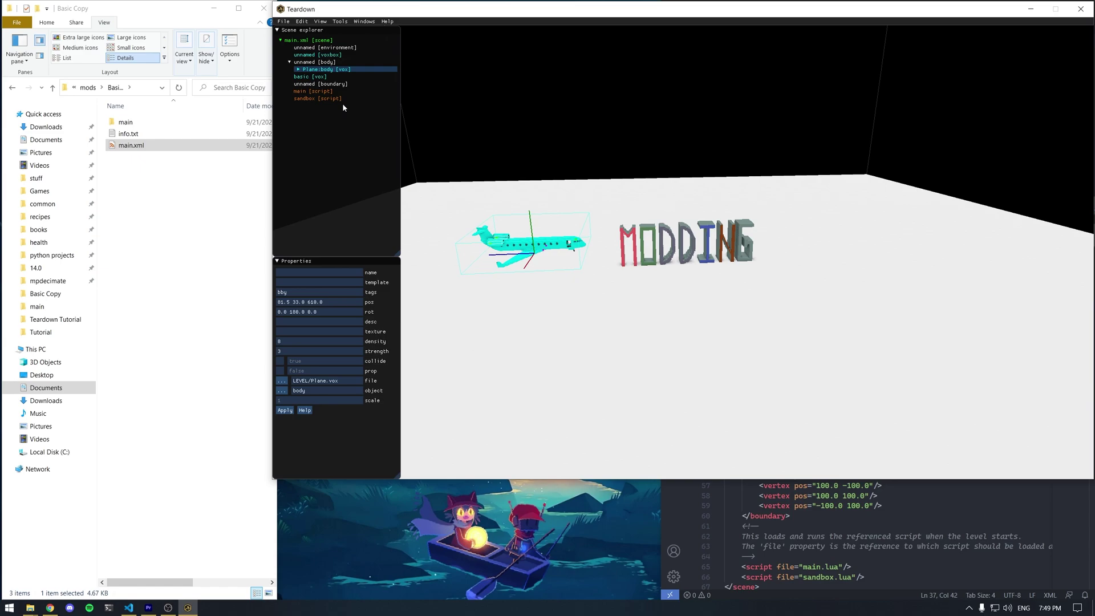
right_click_drag(581, 315, 573, 286)
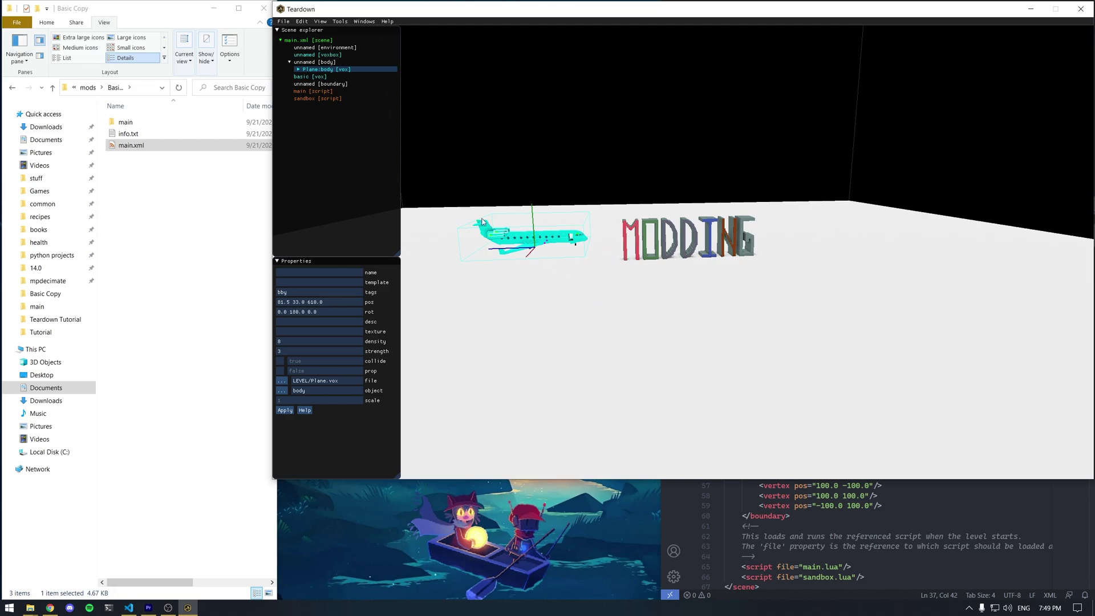
mouse_move(563, 287)
right_mouse_down()
mouse_move(505, 289)
mouse_move(581, 284)
right_mouse_up()
scroll(581, 283, "up", 3)
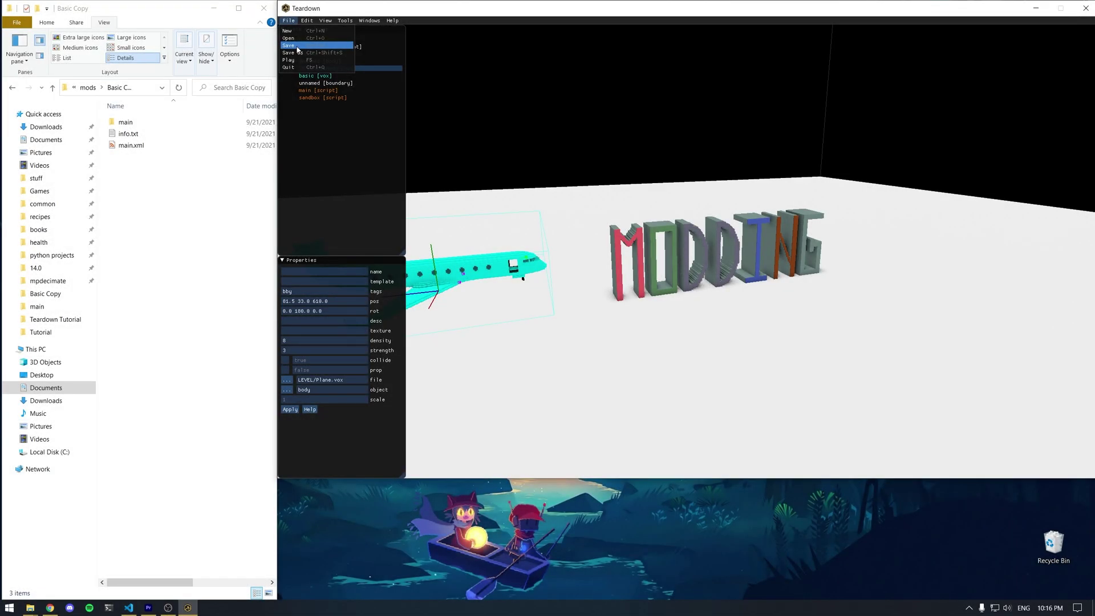
left_click(297, 46)
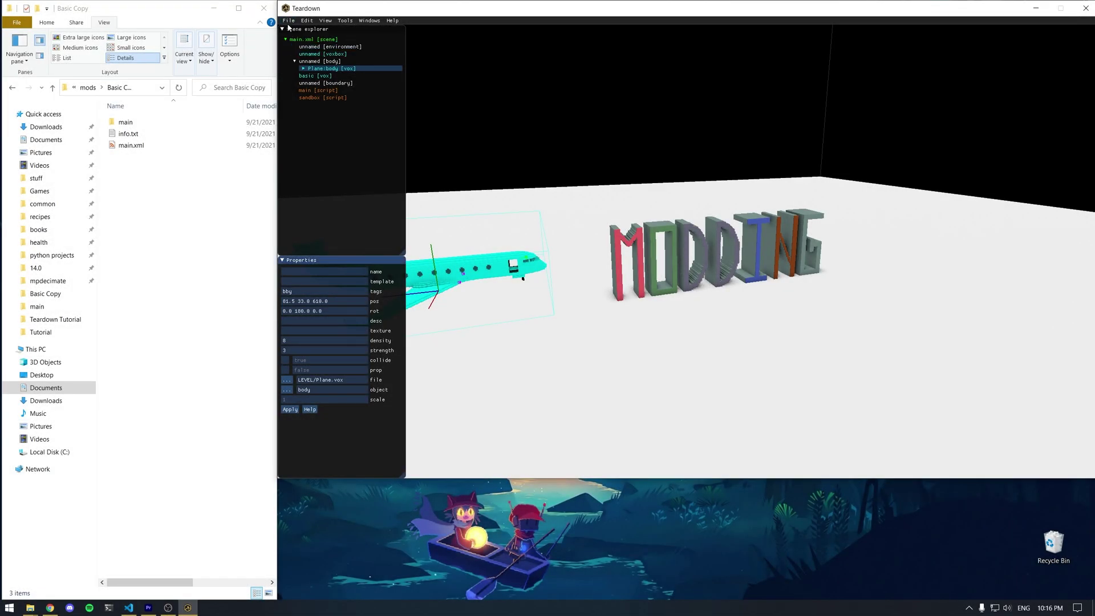
left_click(288, 21)
left_click(296, 60)
Step: Walk up to the plane, hit it with the sledge, back away to view the damage, and quit to the mods screen
key("w")
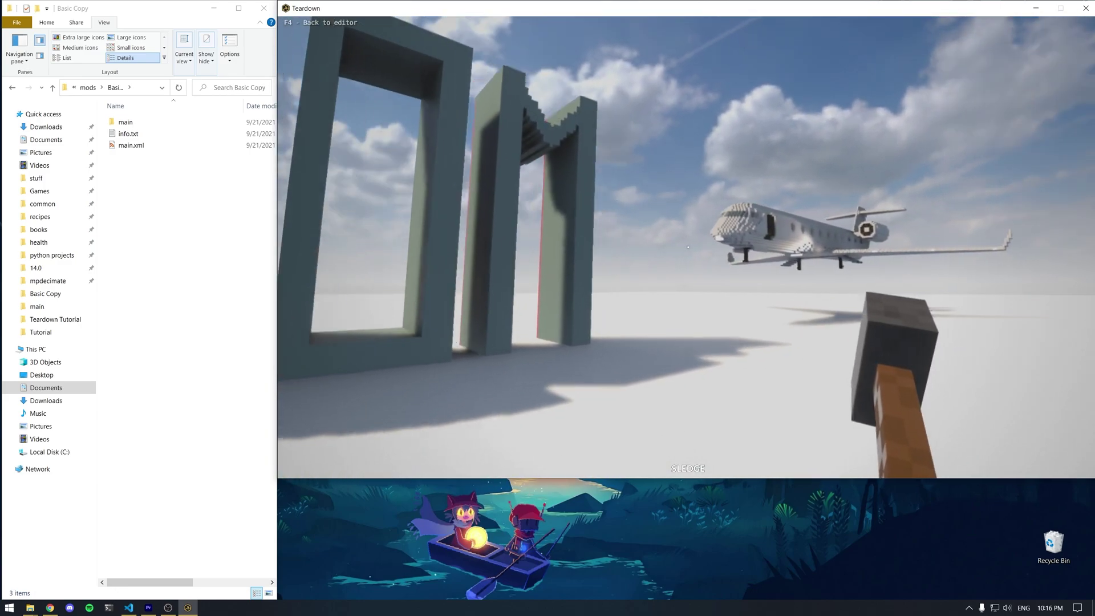
key("w")
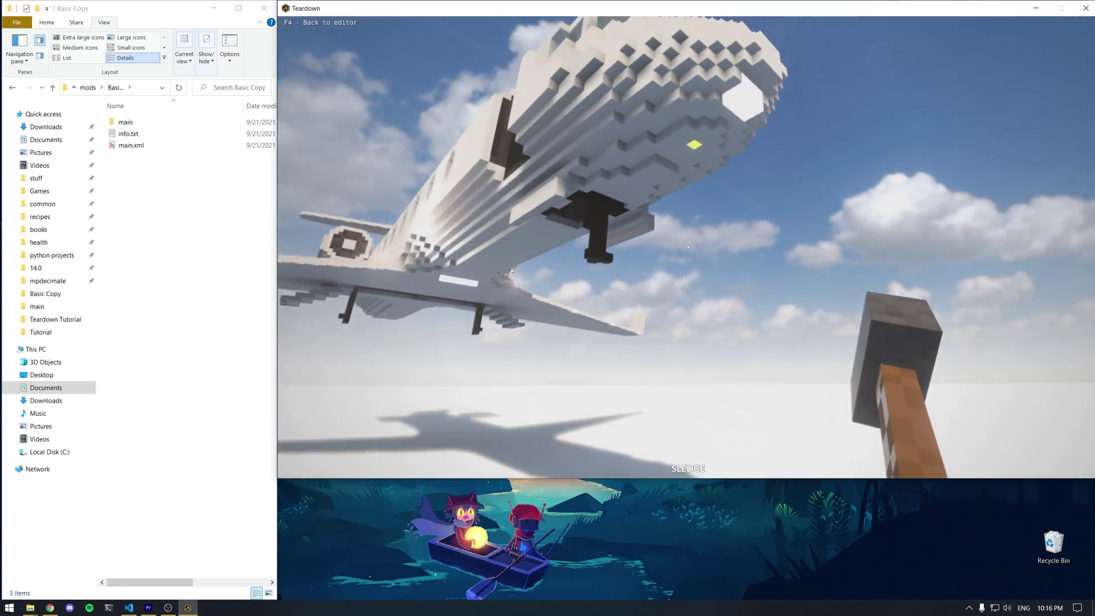
left_click(688, 247)
key("s")
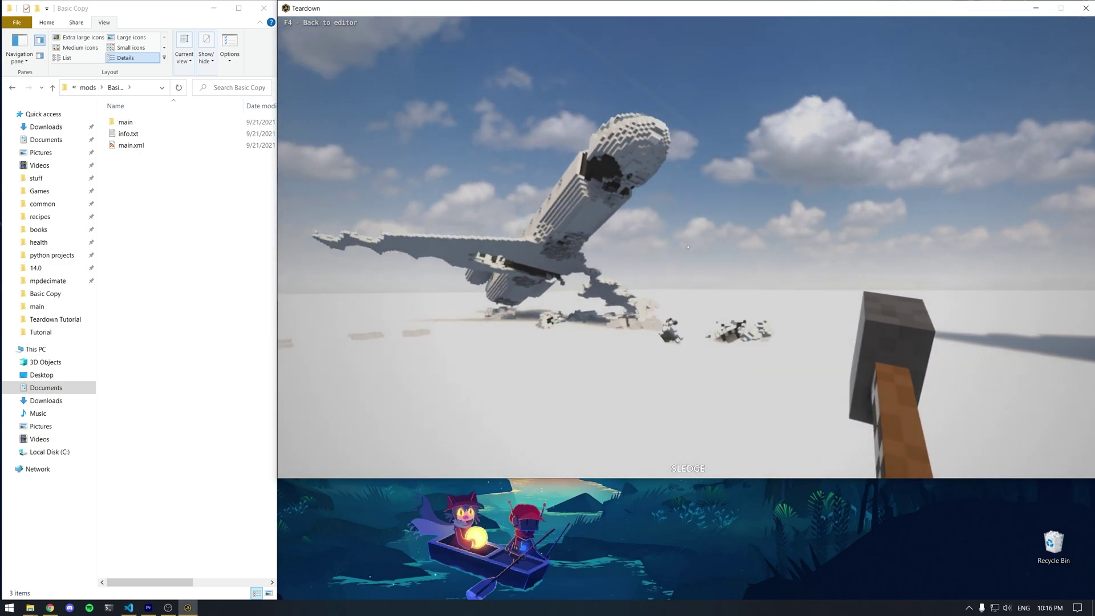
key("s")
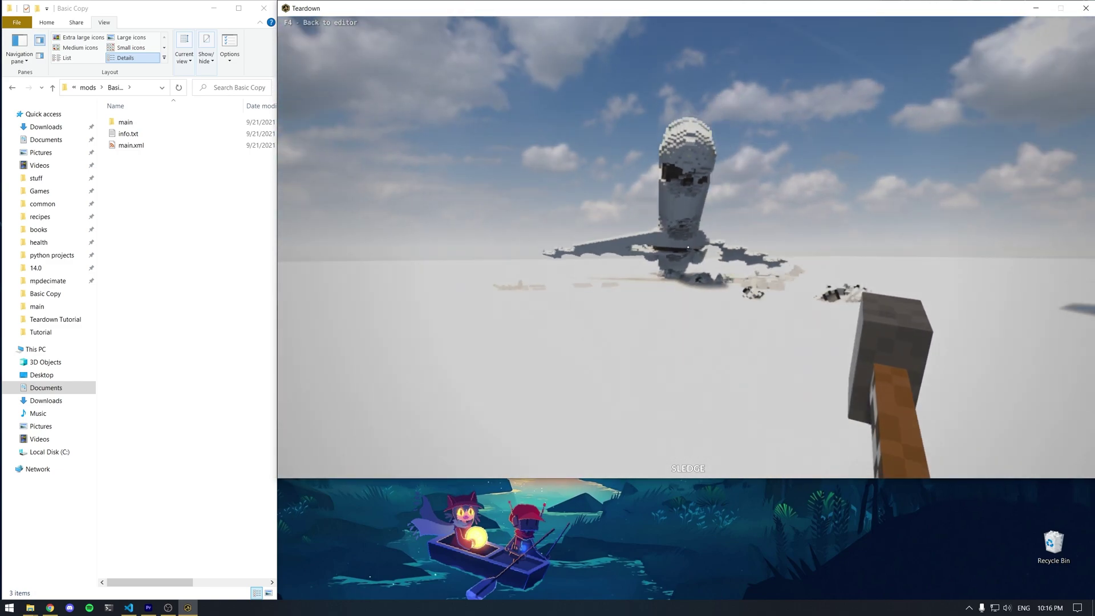
key("a")
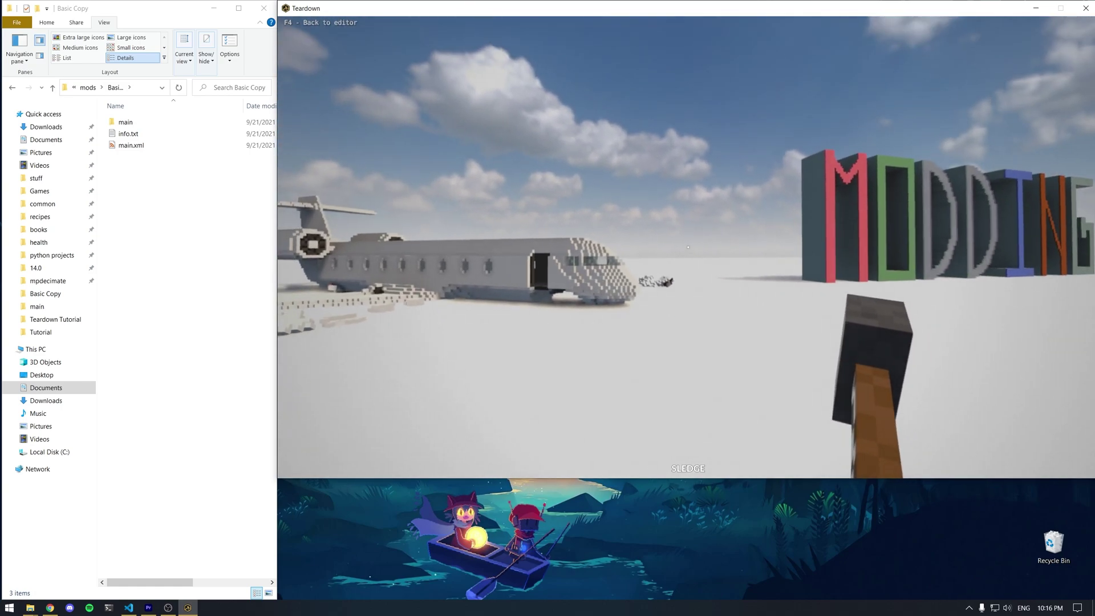
key("Escape")
left_click(664, 314)
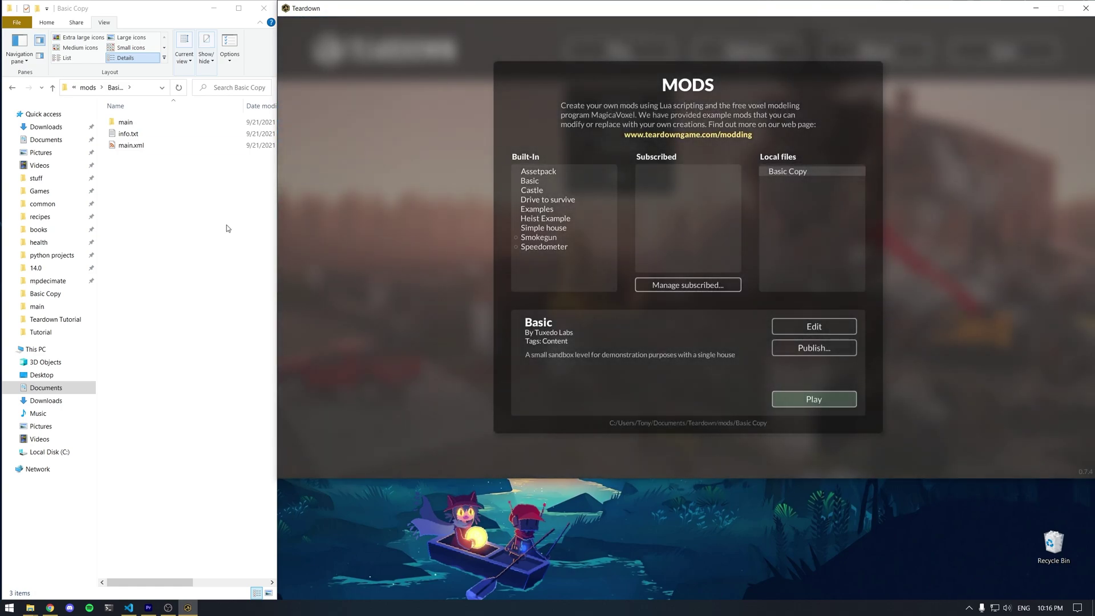
Step: Create a text document in the Basic Copy folder, rename it main.lua, and open it in Visual Studio Code
left_click(227, 225)
right_click(161, 185)
mouse_move(207, 341)
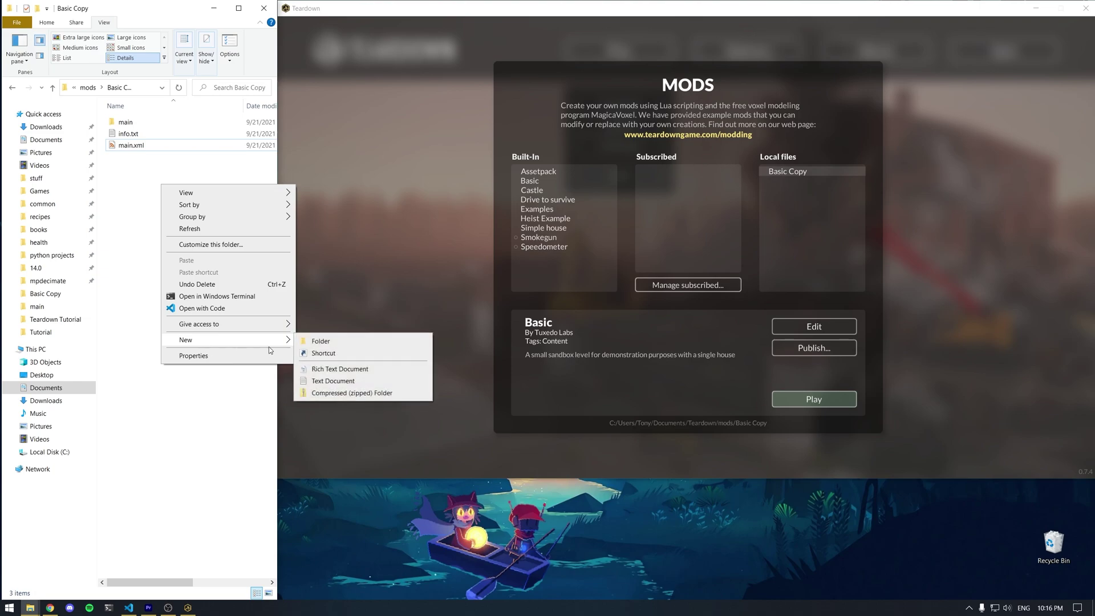
left_click(342, 380)
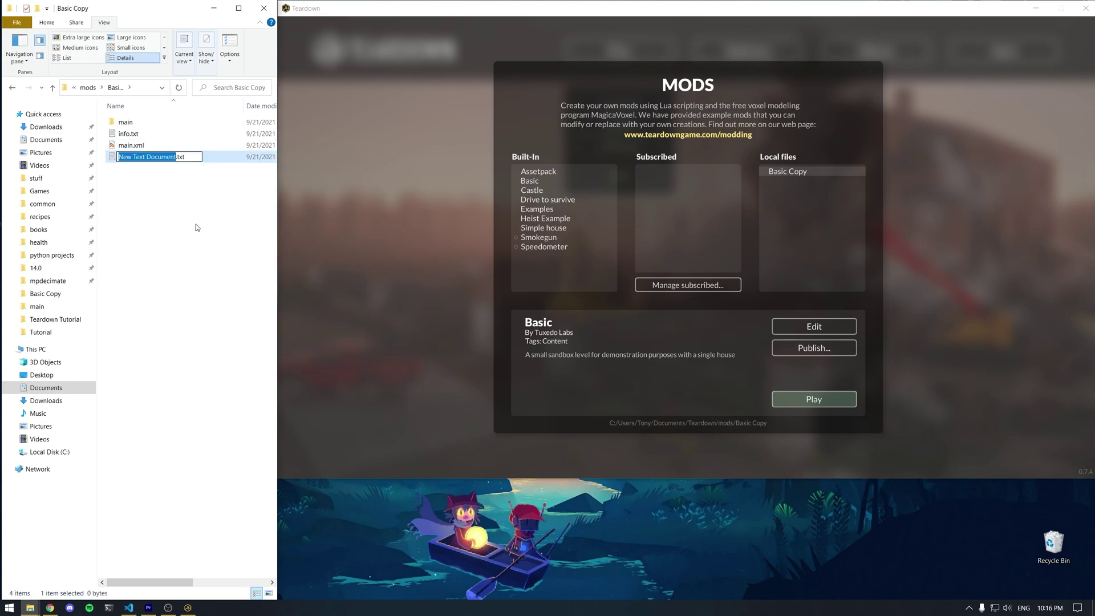
key("BackSpace")
type("main")
key("BackSpace")
key("BackSpace")
key("BackSpace")
type("lua")
key("Return")
key("Return")
double_click(157, 145)
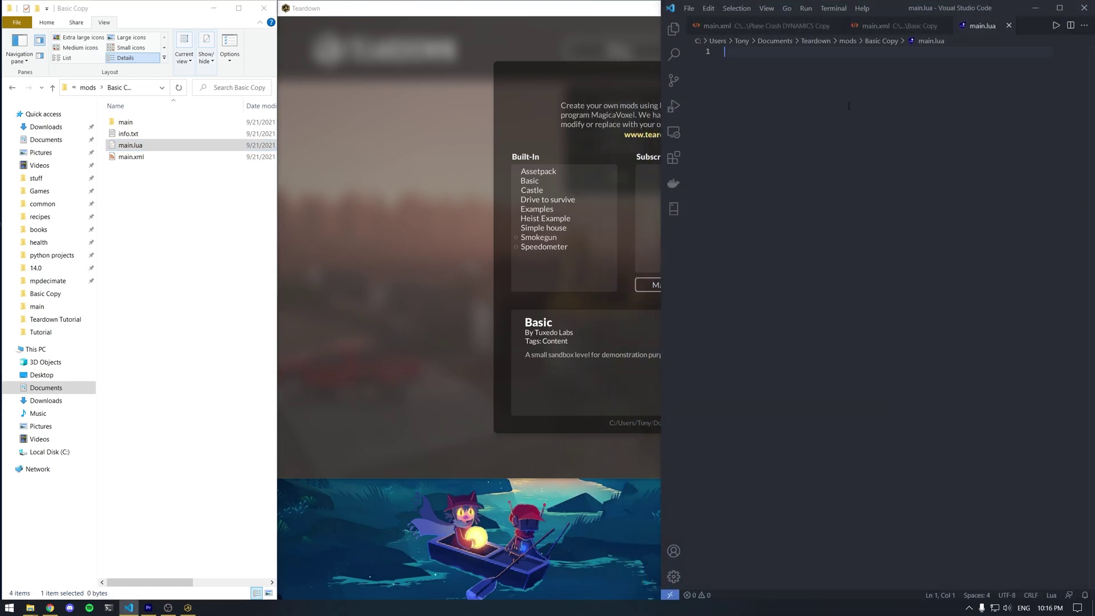
Step: Switch to Chrome and look through the Teardown scripting API overview, from the callback functions to the Entity and Body function lists
left_click(50, 607)
scroll(523, 226, "up", 5)
scroll(1054, 97, "up", 10)
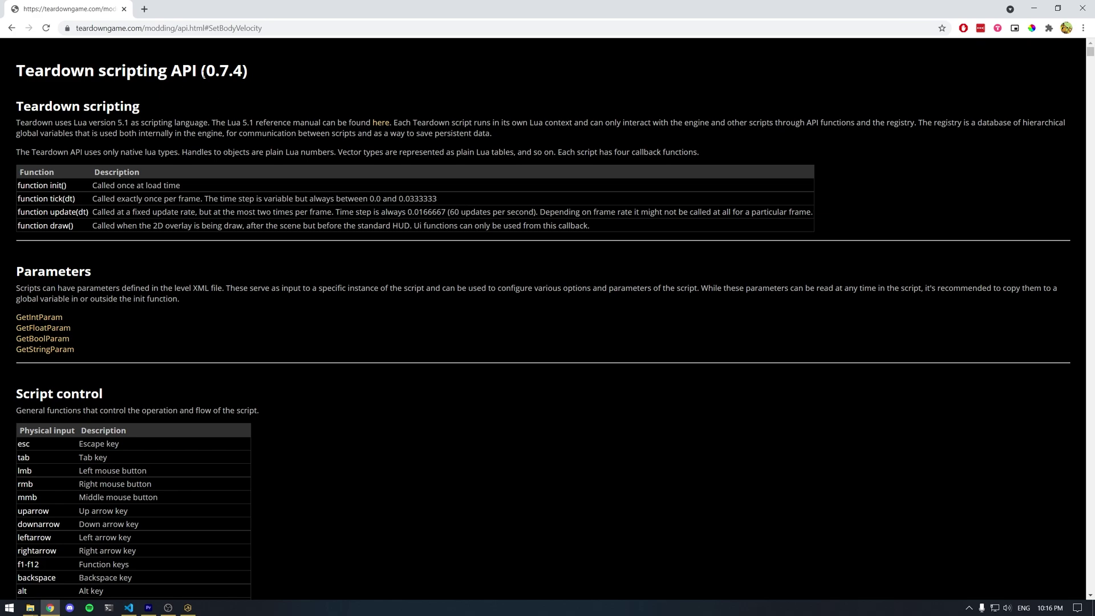
scroll(252, 137, "down", 12)
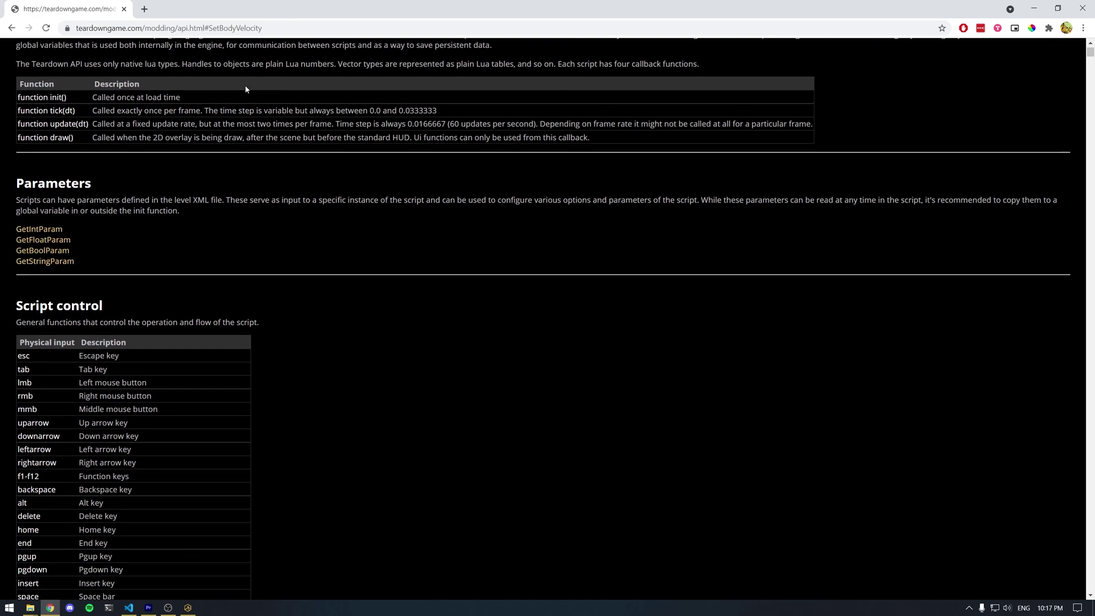
scroll(290, 246, "down", 10)
scroll(290, 246, "down", 6)
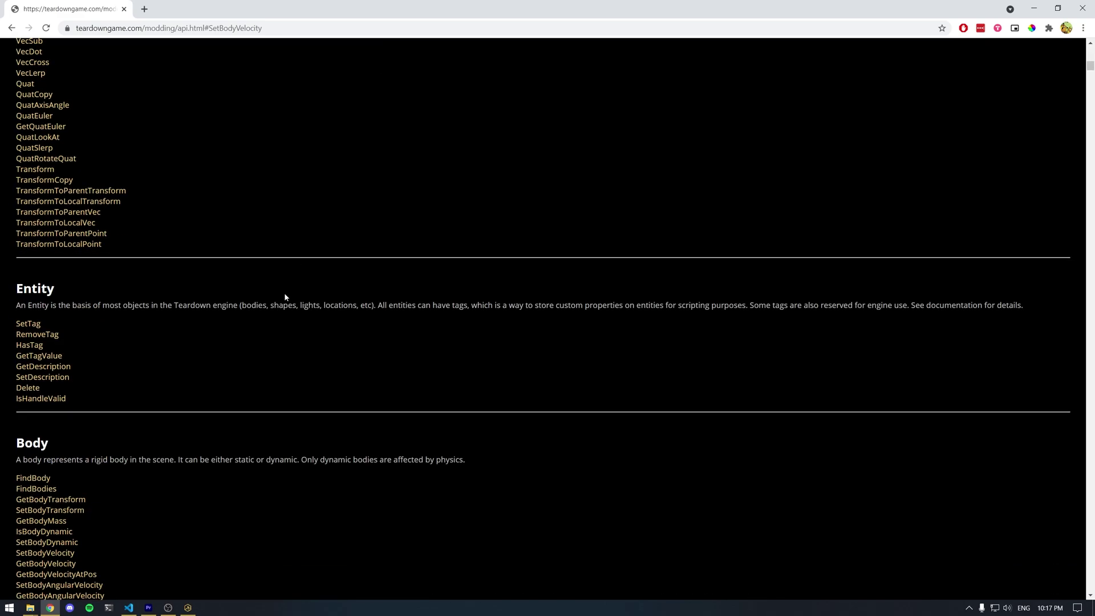
scroll(284, 294, "down", 5)
scroll(284, 294, "up", 13)
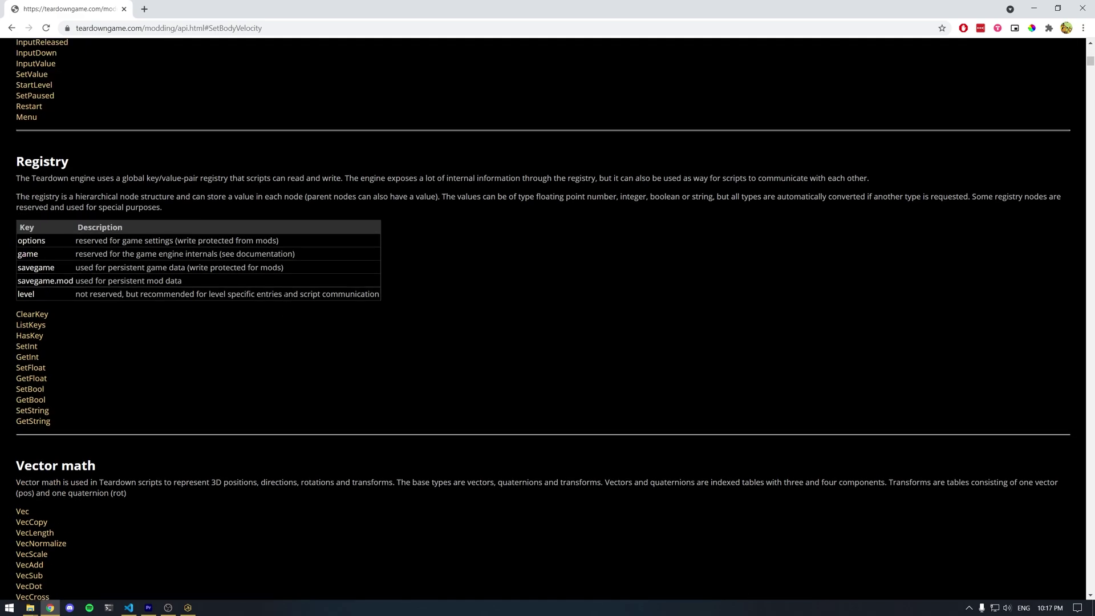
scroll(248, 261, "down", 11)
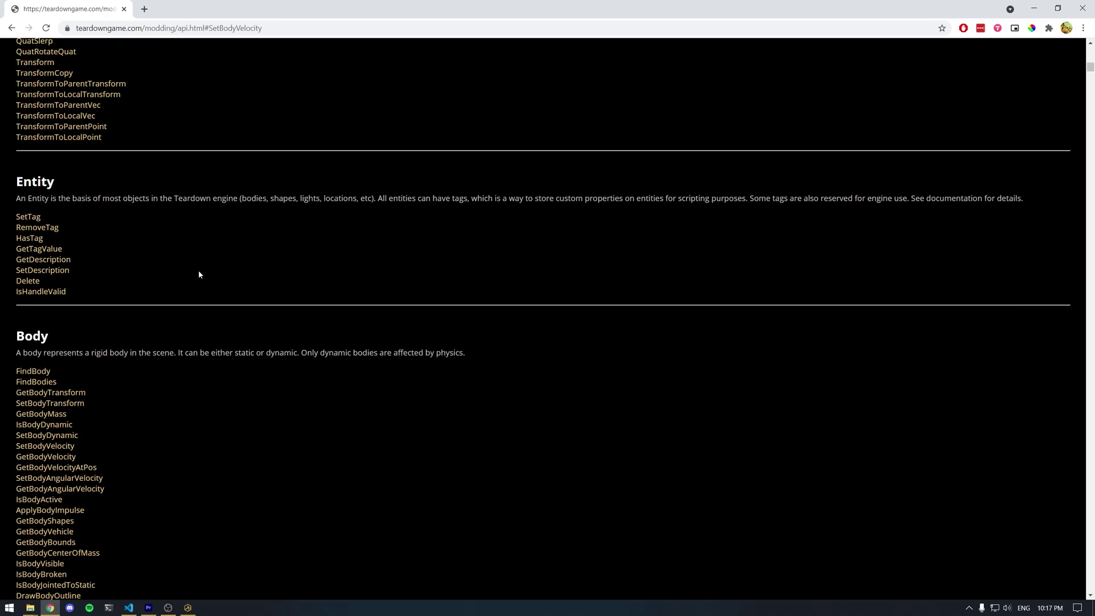
scroll(199, 274, "down", 2)
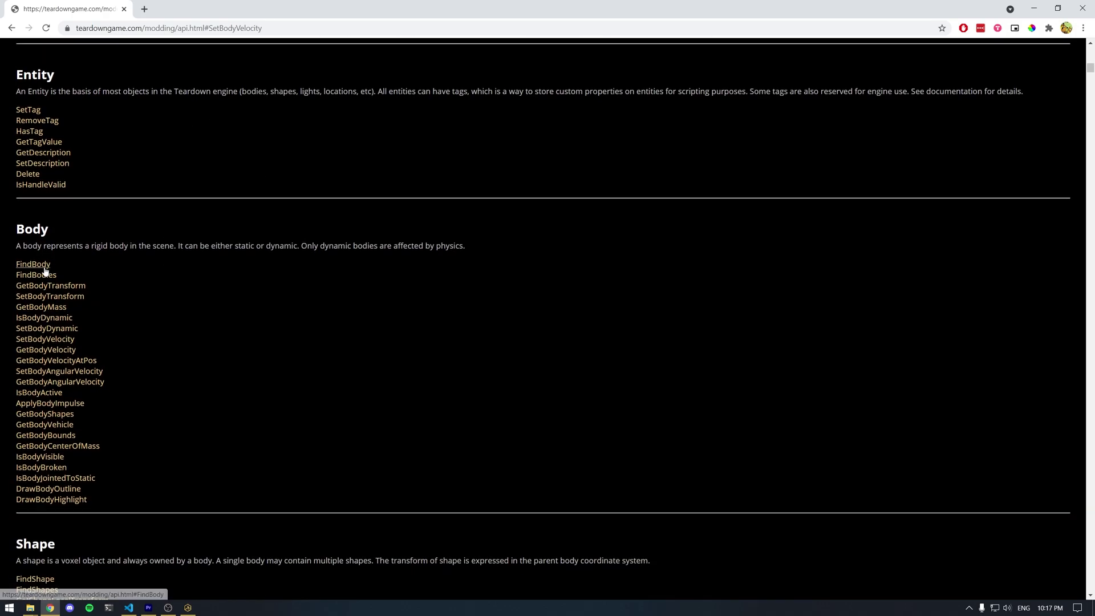
Step: Open the FindBody documentation and examine the function call and its "target" tag argument in the example
left_click(41, 265)
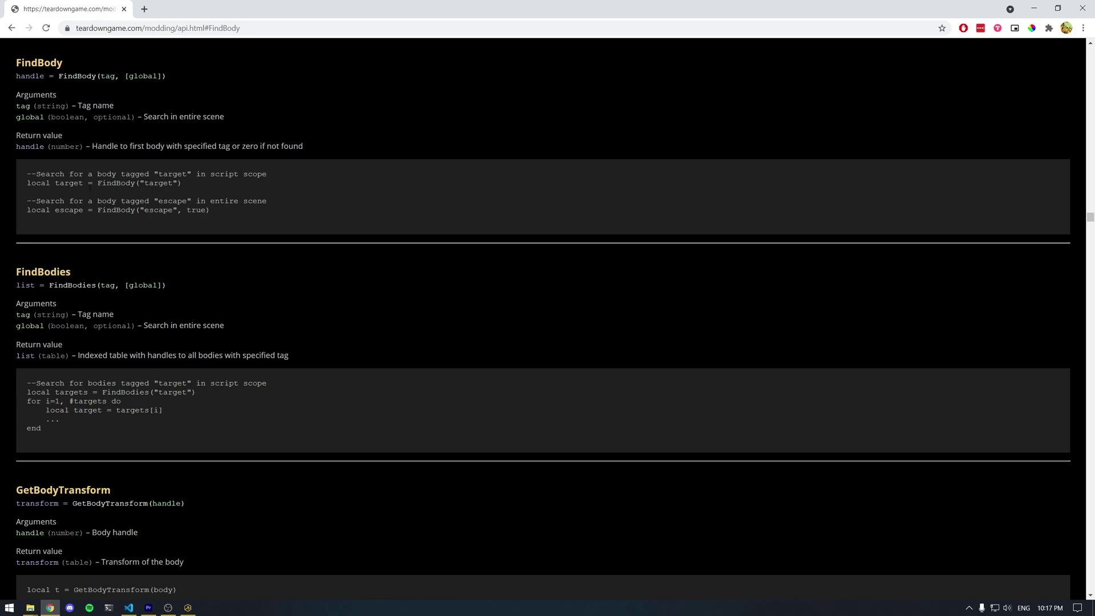
double_click(104, 183)
left_click_drag(144, 183, 173, 183)
left_click(173, 183)
Step: Search the API page for "setbodyvelo" and examine the body and vel arguments in the SetBodyVelocity example
key("ctrl+f")
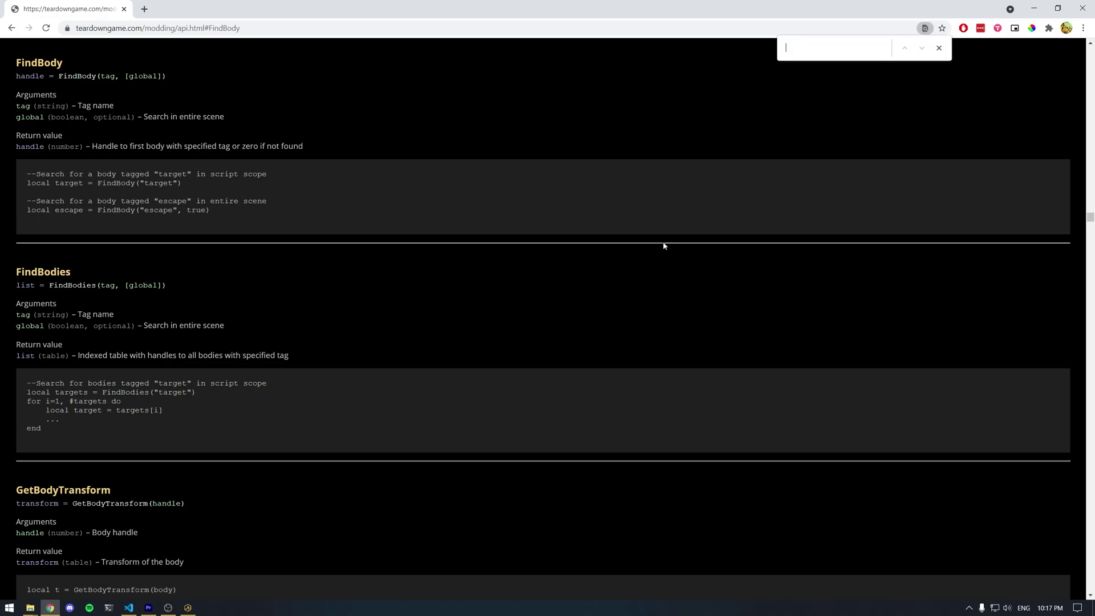
type("setbodyvelo")
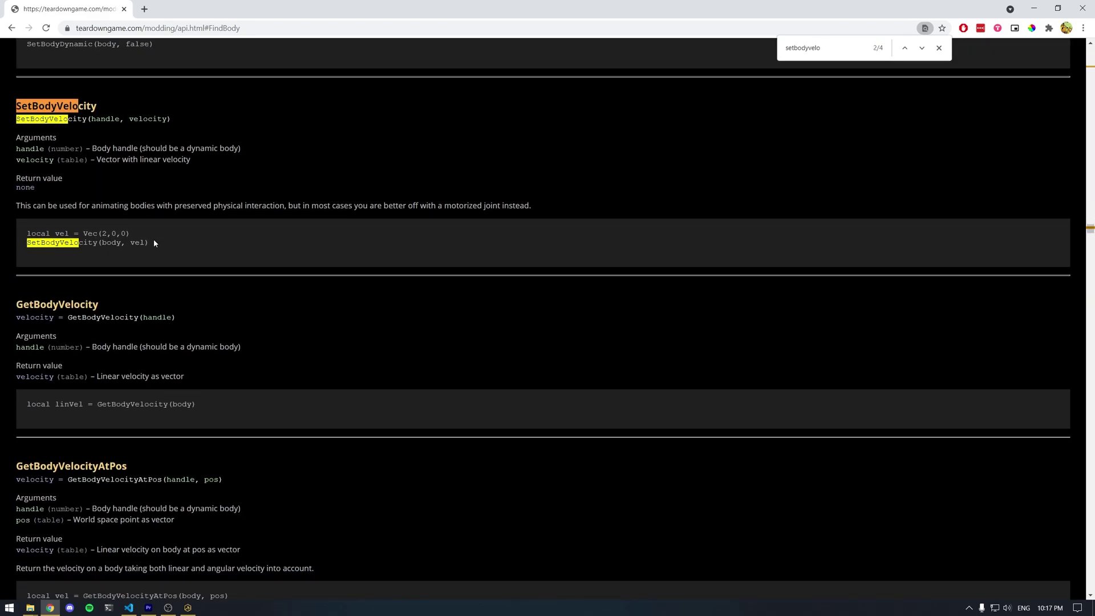
scroll(152, 242, "up", 4)
scroll(151, 242, "down", 1)
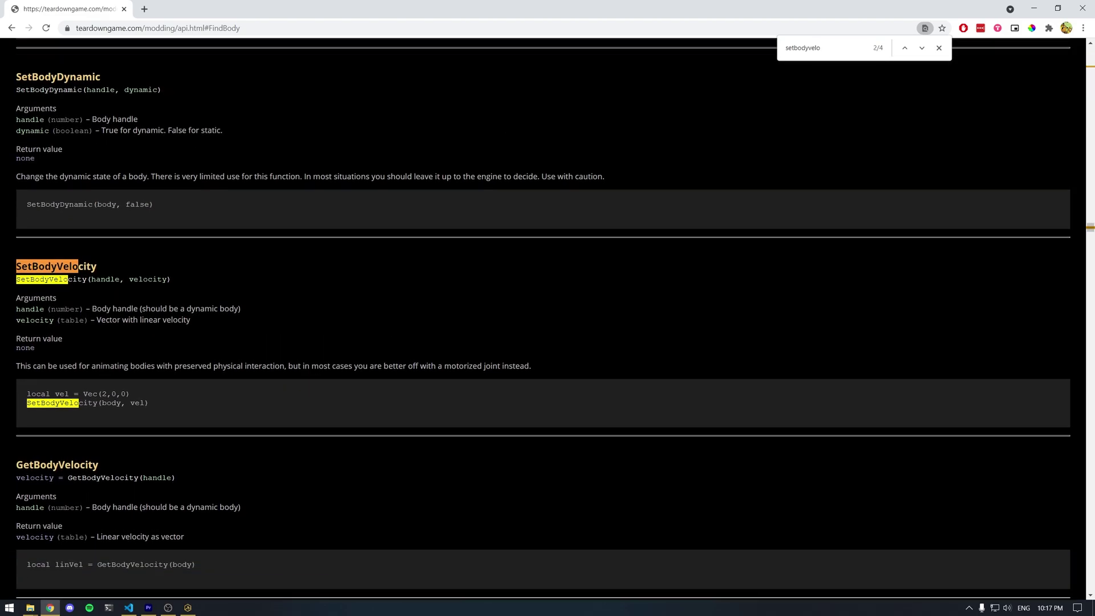
double_click(48, 403)
double_click(111, 403)
double_click(138, 403)
scroll(183, 399, "down", 1)
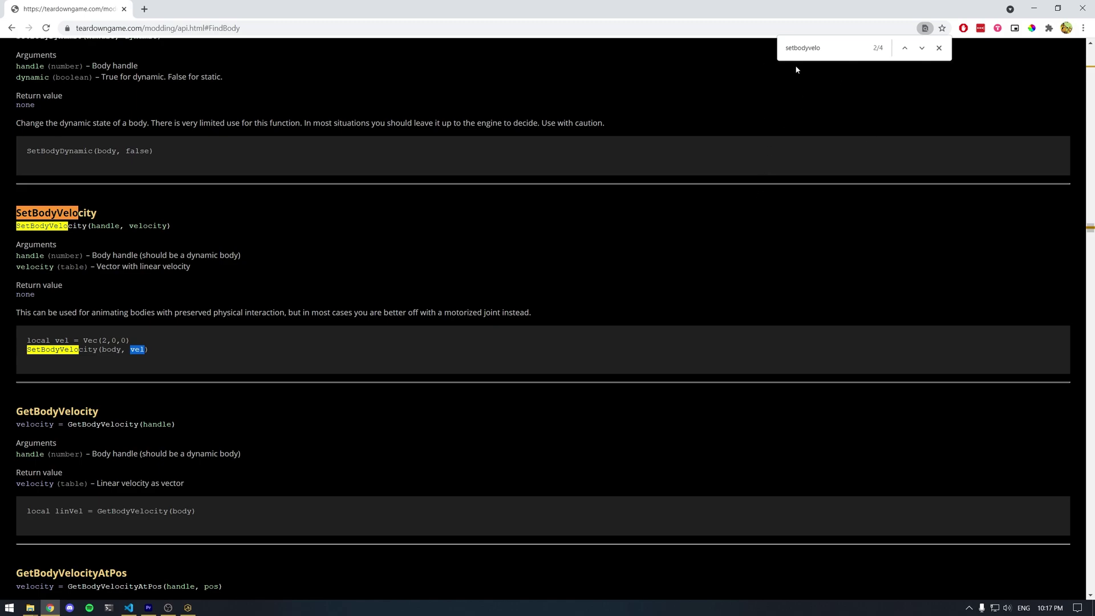
Step: Replace the page search with "inputpres" to locate the InputPressed function
left_click(842, 50)
key("ctrl+a")
key("BackSpace")
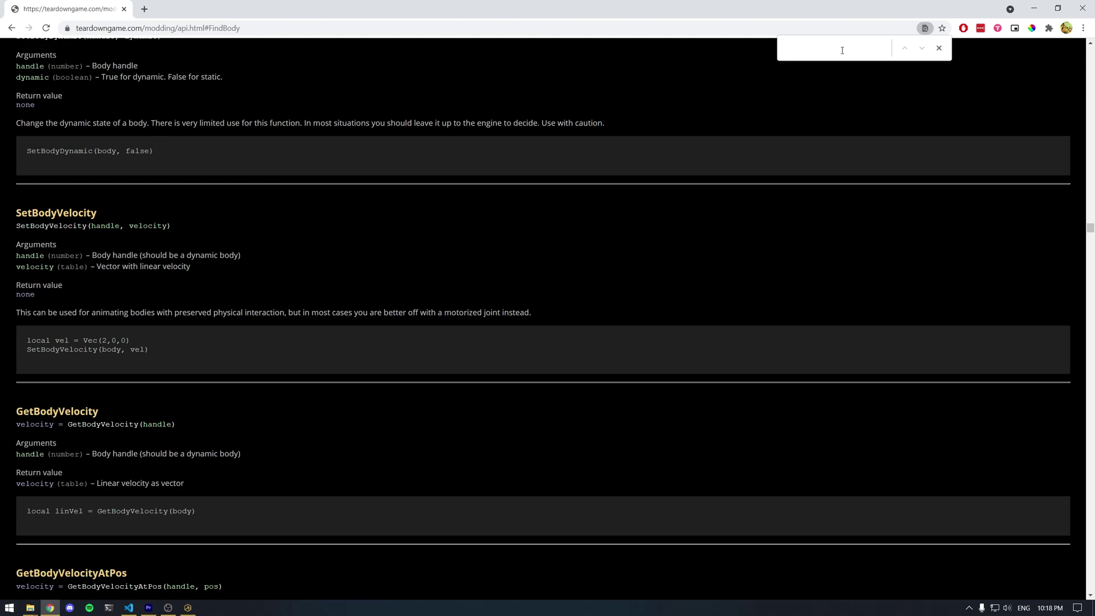
type("inp")
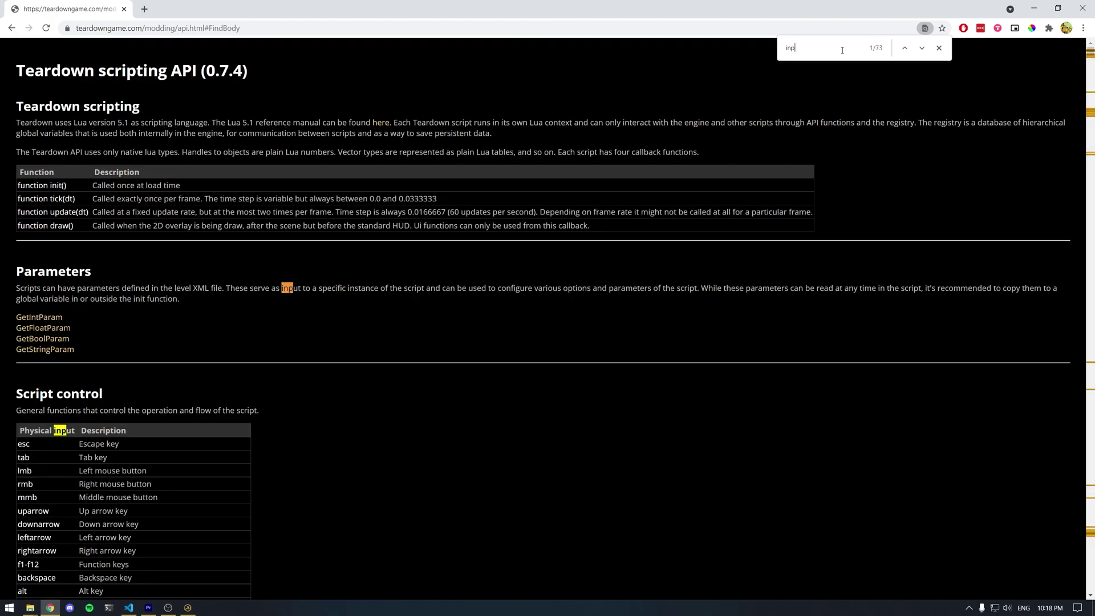
type("utpres")
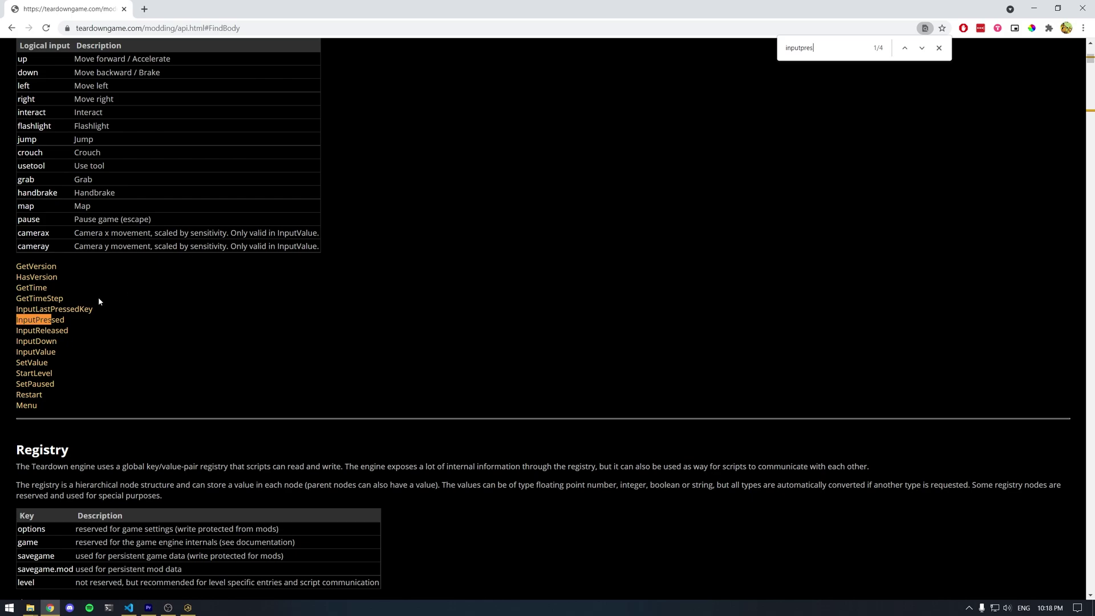
Step: Open the InputPressed documentation and examine the example's function call, its "interact" argument and the if block body
left_click(52, 320)
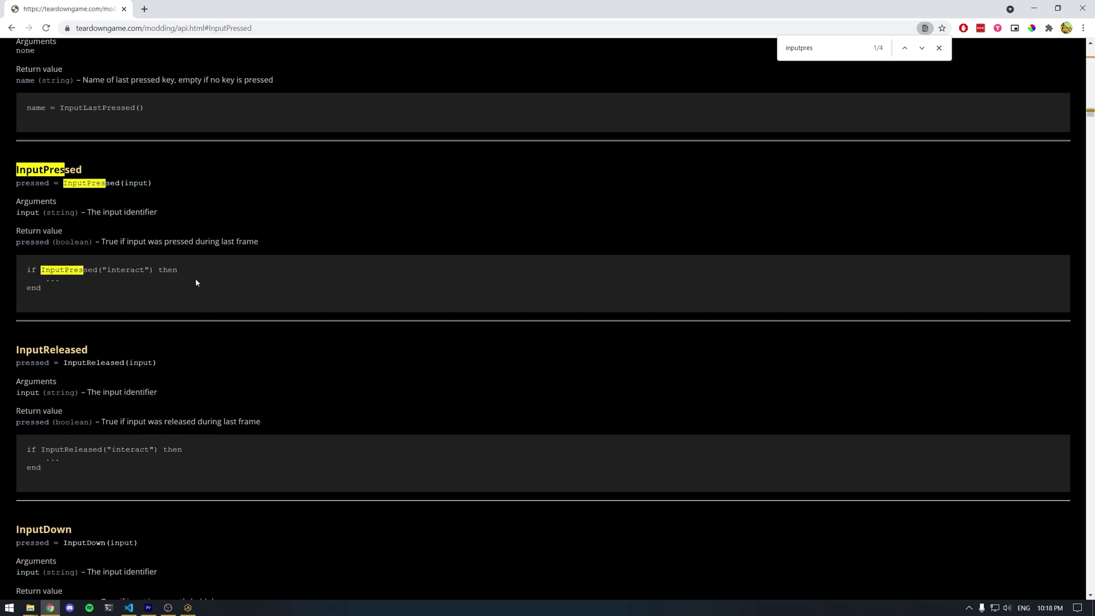
double_click(66, 269)
double_click(124, 270)
double_click(52, 279)
left_click(100, 287)
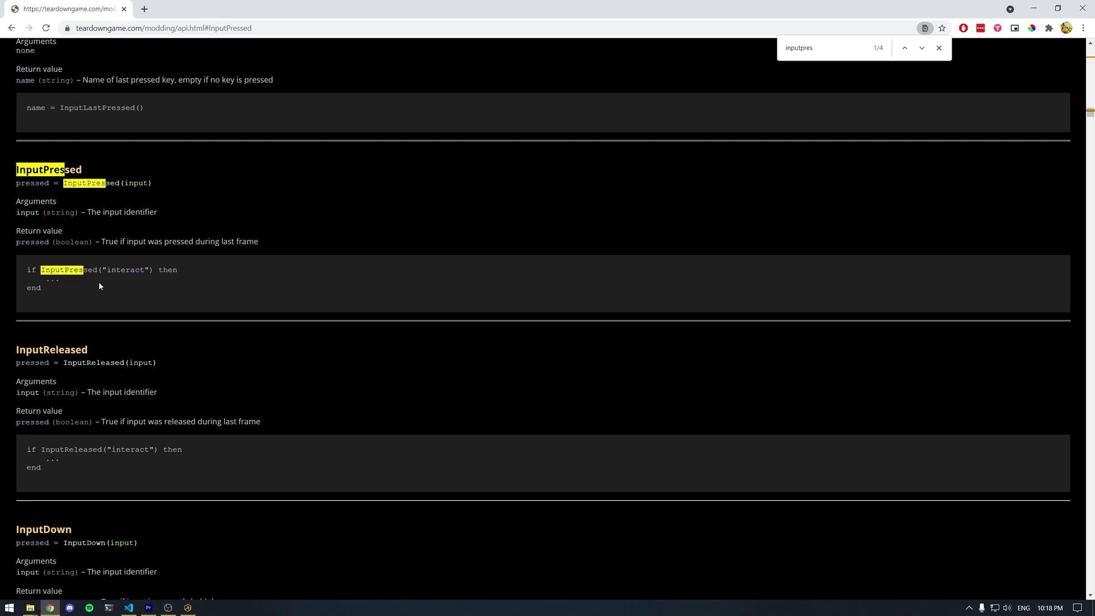
Step: Close the page search, return to the start of the API page and examine the description of the tick(dt) callback
left_click(938, 48)
key("Home")
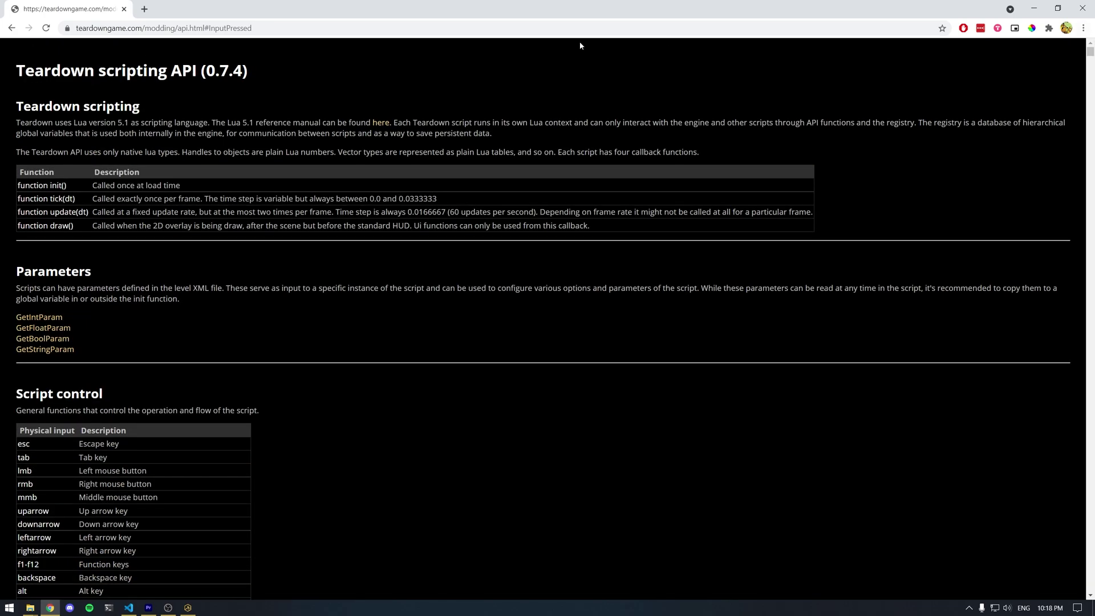
double_click(57, 199)
left_click_drag(93, 198, 200, 199)
left_click(200, 198)
Step: Switch to Visual Studio Code and write an empty tick() function closed with end in main.lua
left_click(129, 607)
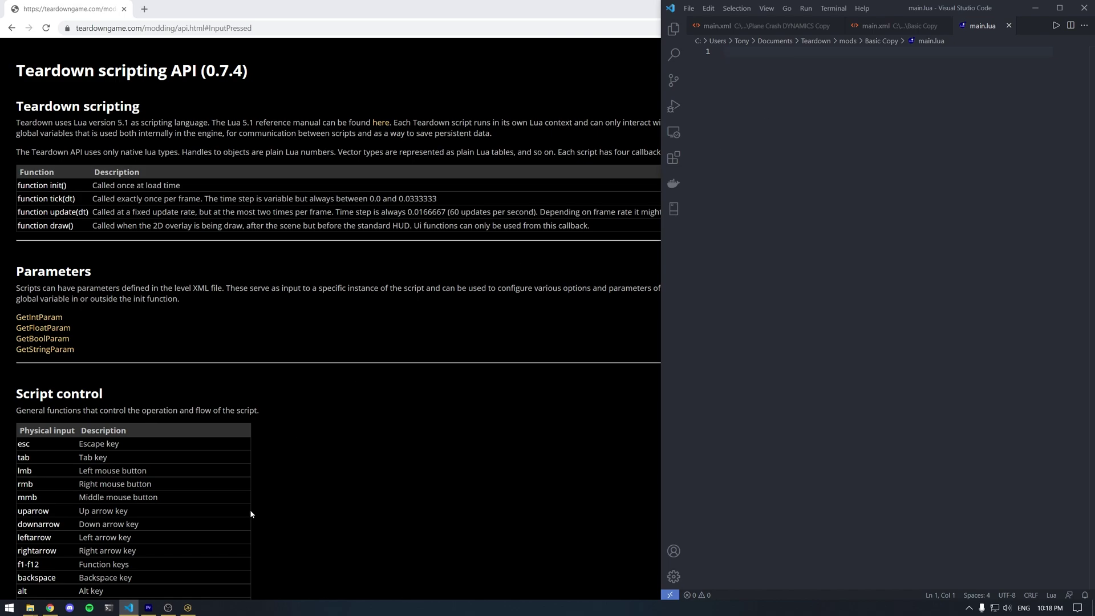
left_click(170, 608)
left_click(170, 608)
type("function tick(")
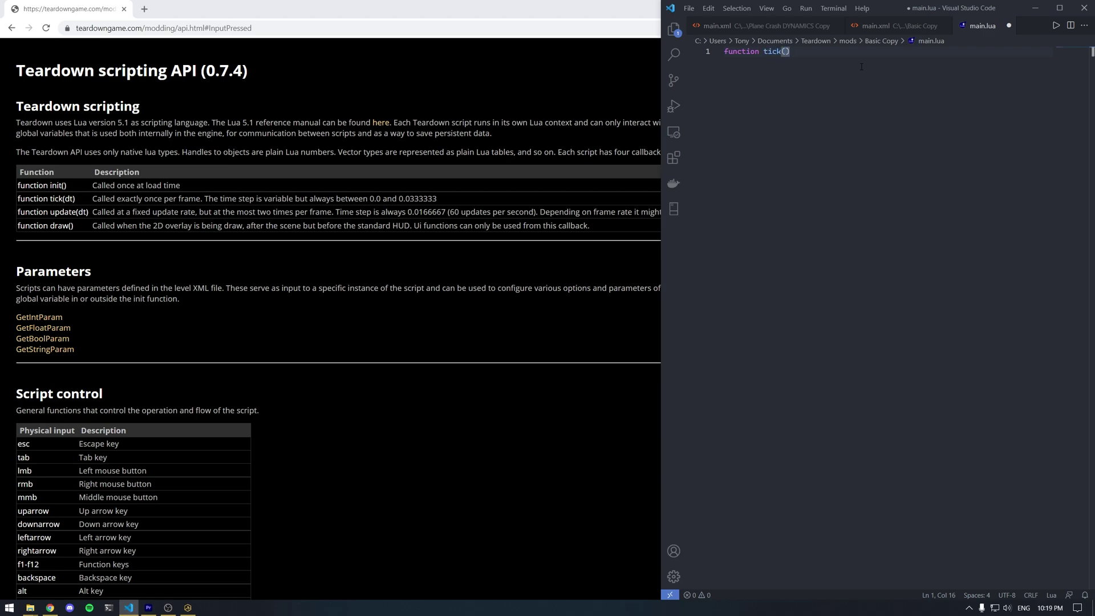
key("Return")
key("Return")
type("end")
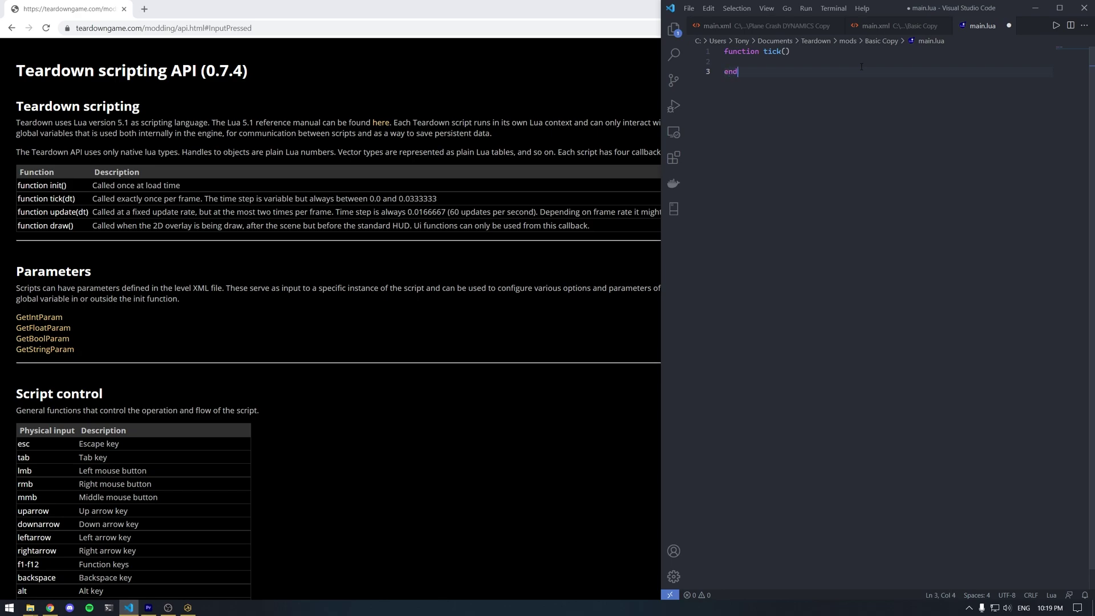
Step: Inside tick(), add an if InputPressed("f") then block with its end and an empty line for the body
key("Up")
key("Return")
type("if input")
key("ctrl+BackSpace")
type("InputPress")
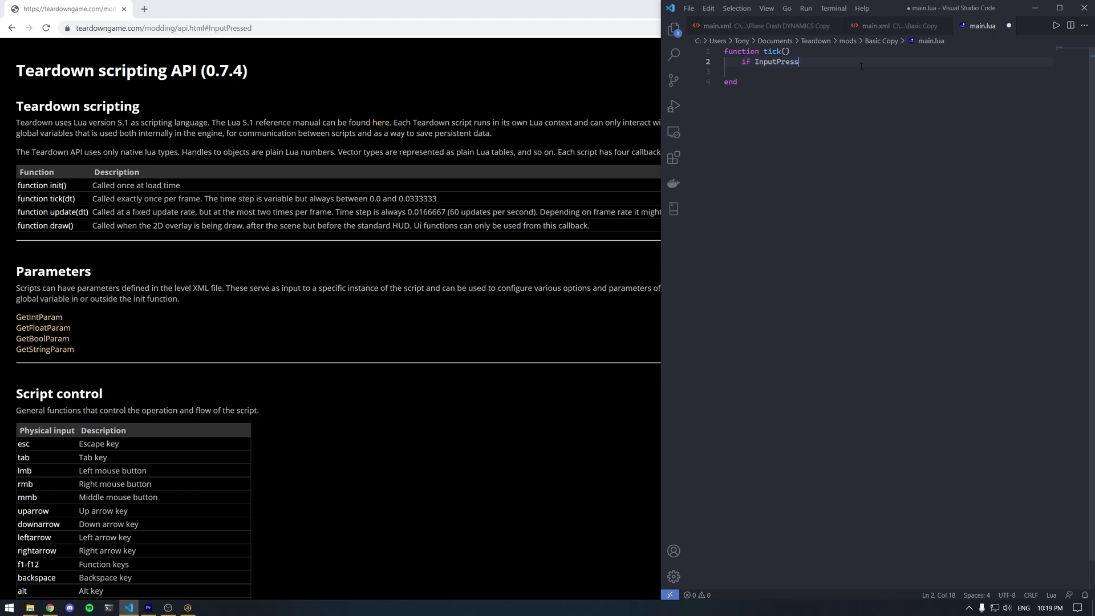
type("ed(\"f\") then")
key("Return")
type("end")
key("ctrl+shift+Return")
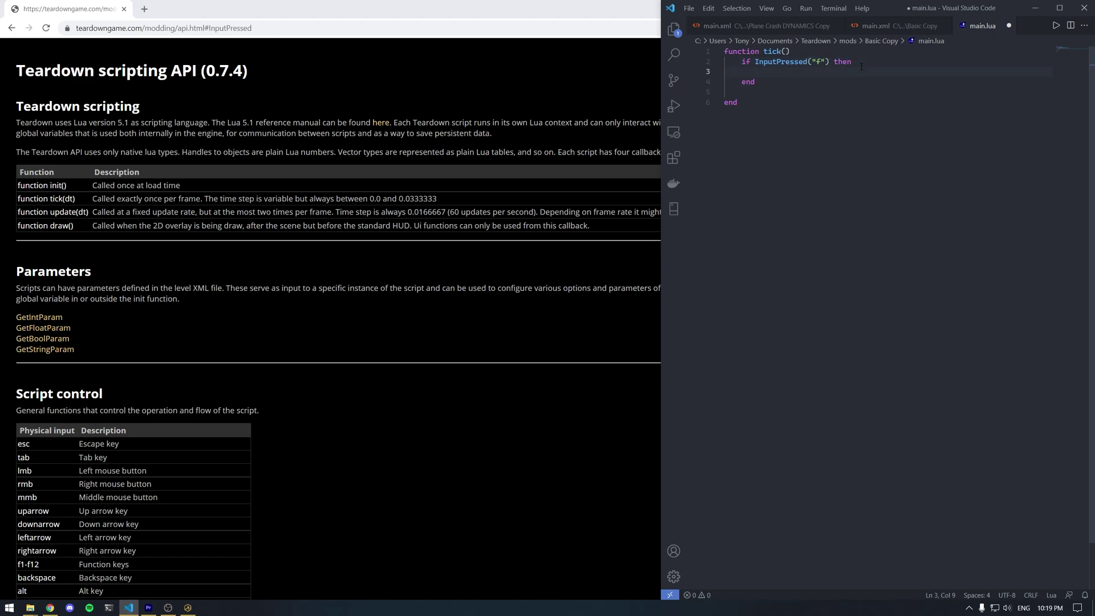
Step: In the if block, write local plane = FindBody("plane") and begin a SetBodyVelocity call with plane as its first argument
type("local")
type(" plane ")
type("= Get")
key("BackSpace")
key("BackSpace")
key("BackSpace")
type("FindBody(\"plane\"")
key("Return")
type("Set")
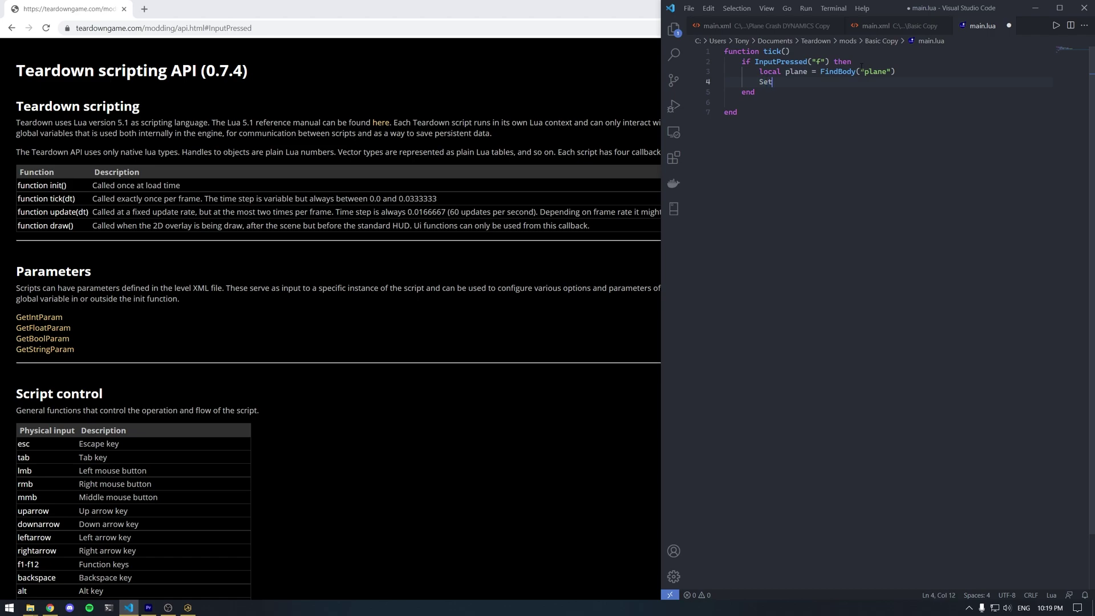
type("BodyVelocity(plane,")
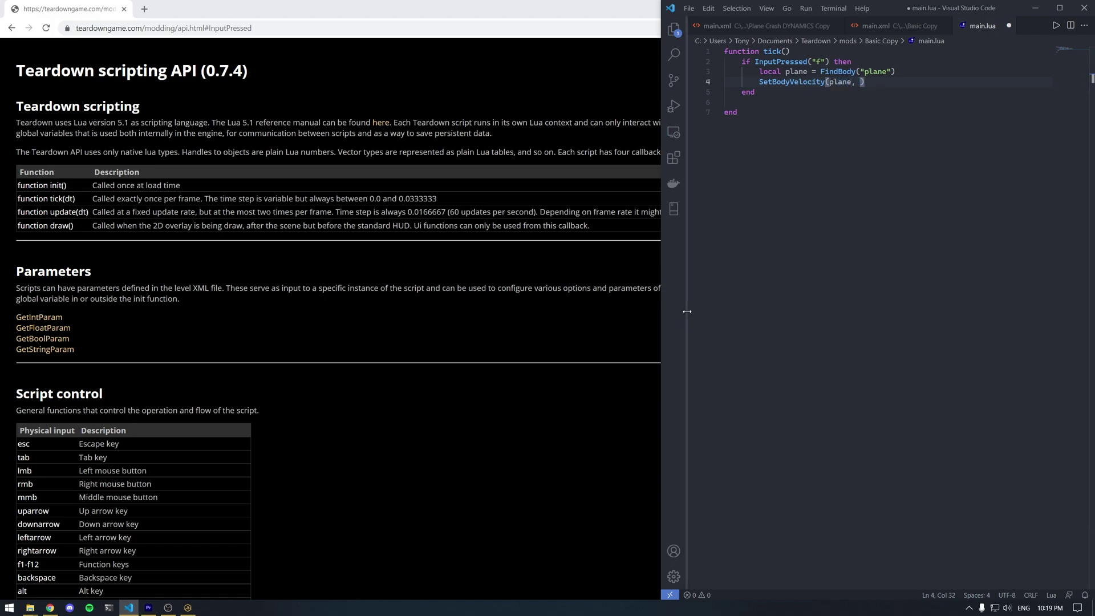
Step: Switch to Teardown, open Basic Copy for editing and move the plane away from the MODDING letters to position 81.5 33.0 574.0
left_click(188, 607)
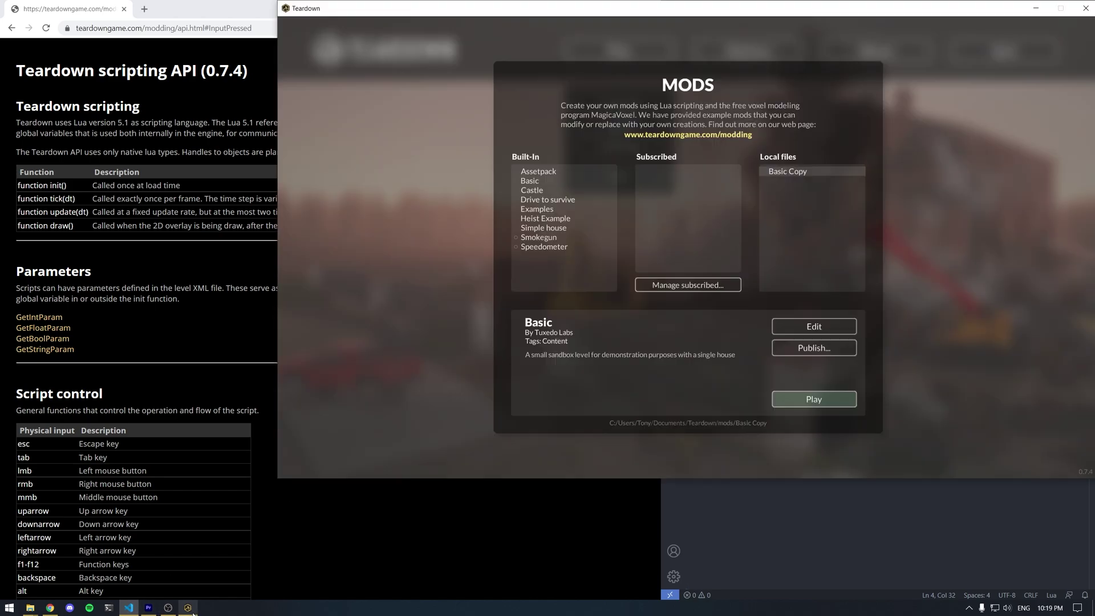
left_click(829, 331)
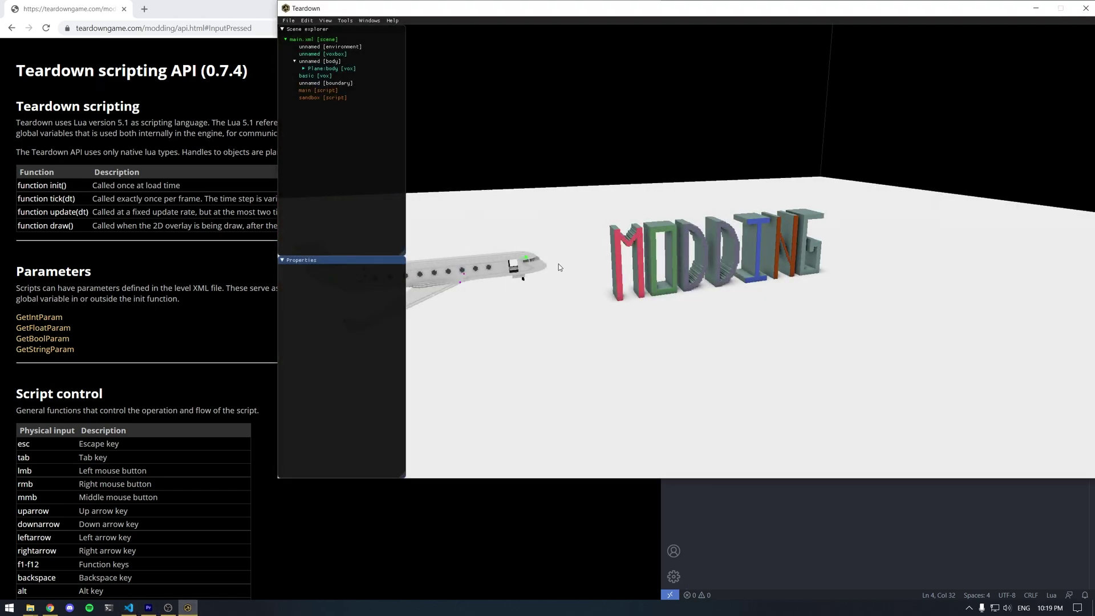
left_click(559, 264)
right_click_drag(633, 376, 675, 372)
scroll(669, 369, "down", 3)
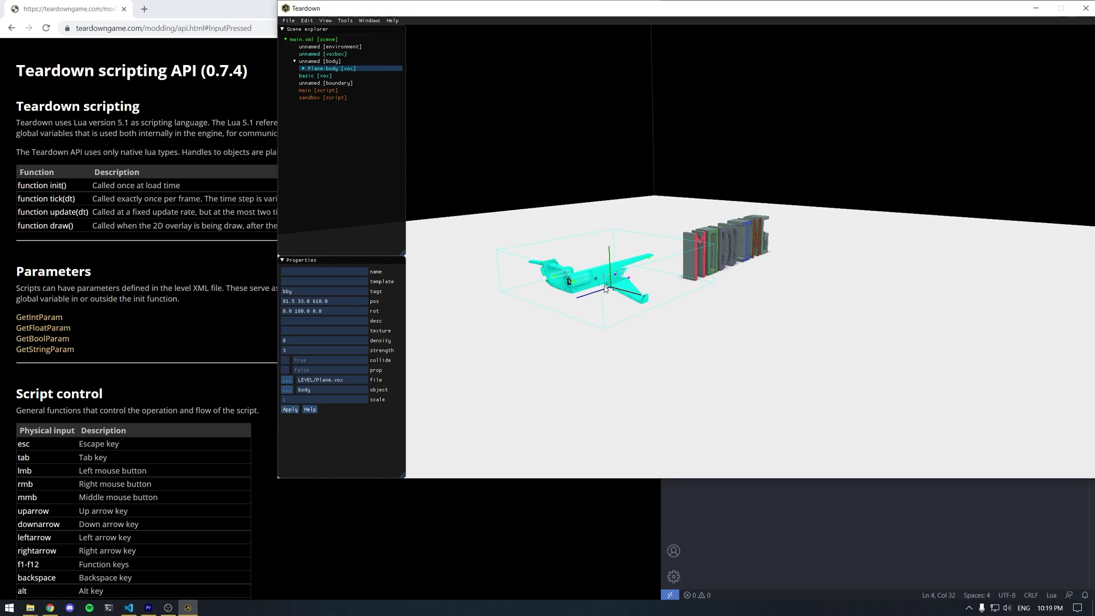
left_click_drag(599, 295, 577, 303)
right_click_drag(577, 303, 653, 335)
left_click_drag(539, 336, 587, 321)
Step: Back in main.lua, complete the SetBodyVelocity call with Vec(-100, 0, 0), remove the blank line before the last end and save
key("alt+Tab")
left_click(861, 82)
type("Vec(")
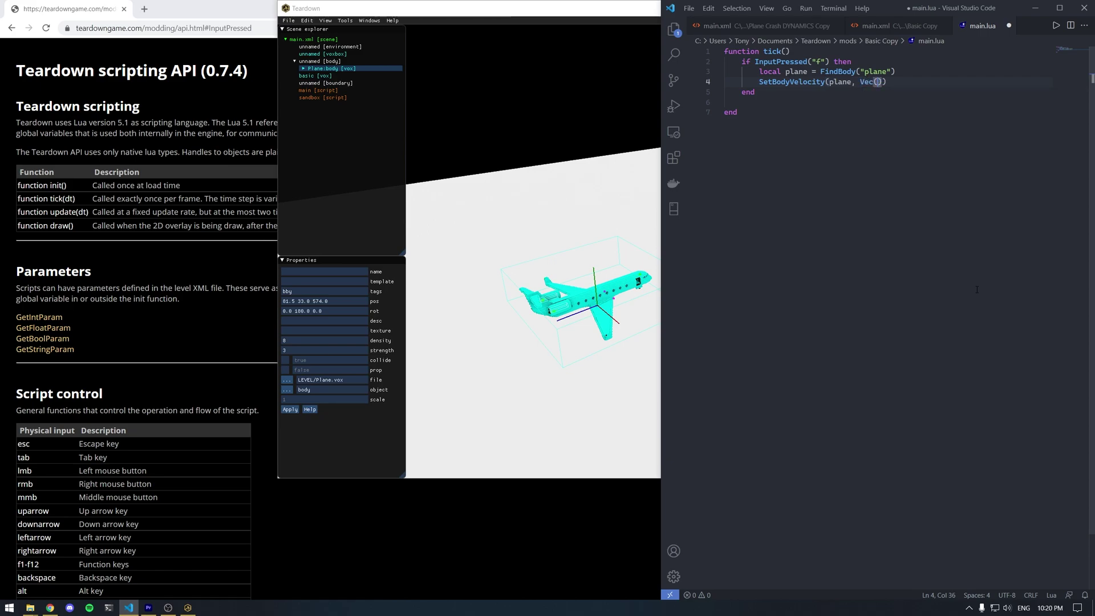
type("-100, 0, 0")
key("ctrl+s")
left_click(819, 103)
key("Delete")
key("ctrl+s")
Step: Review the finished script, including the "f" input in the condition and the velocity vector
left_click_drag(787, 142, 716, 44)
left_click(764, 114)
left_click_drag(807, 61, 824, 62)
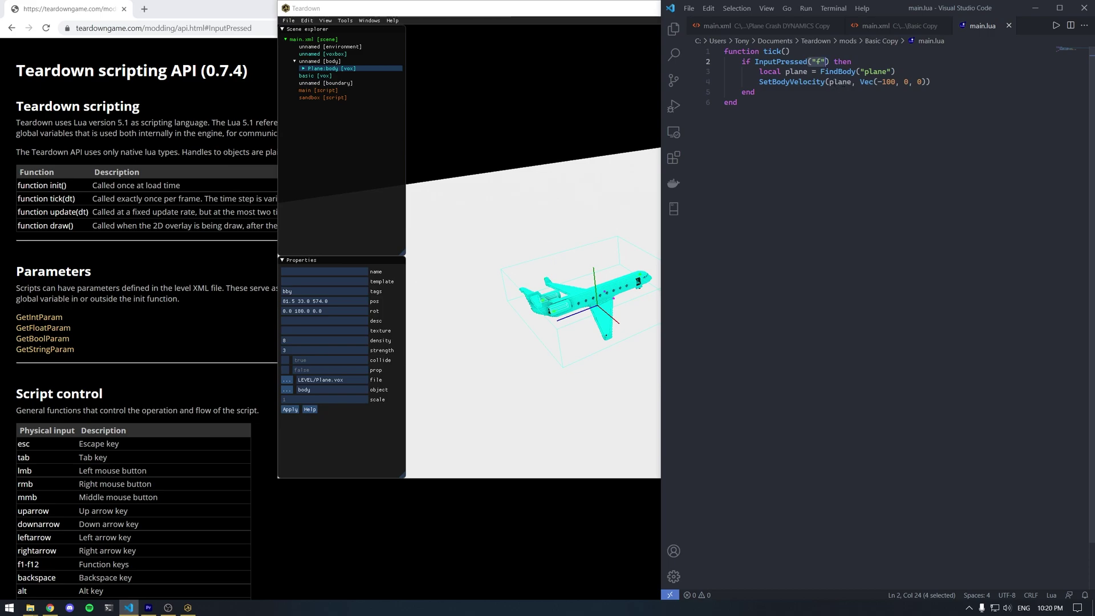
left_click_drag(859, 82, 928, 82)
left_click(855, 123)
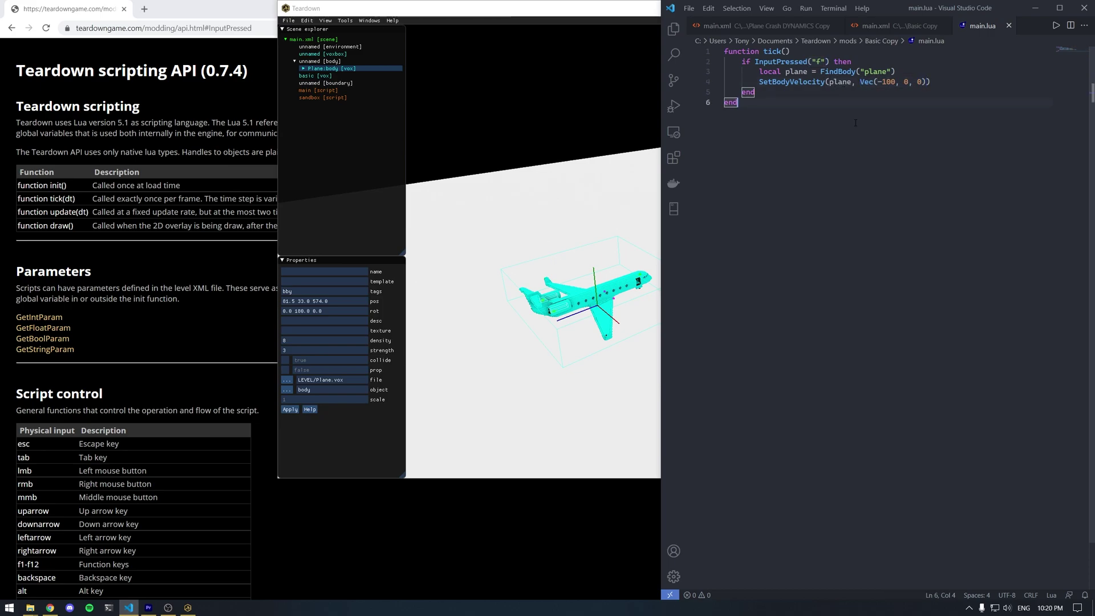
Step: Play the level from the Teardown editor, walk to face the plane and the MODDING letters to test the script, then pause
left_click(1035, 8)
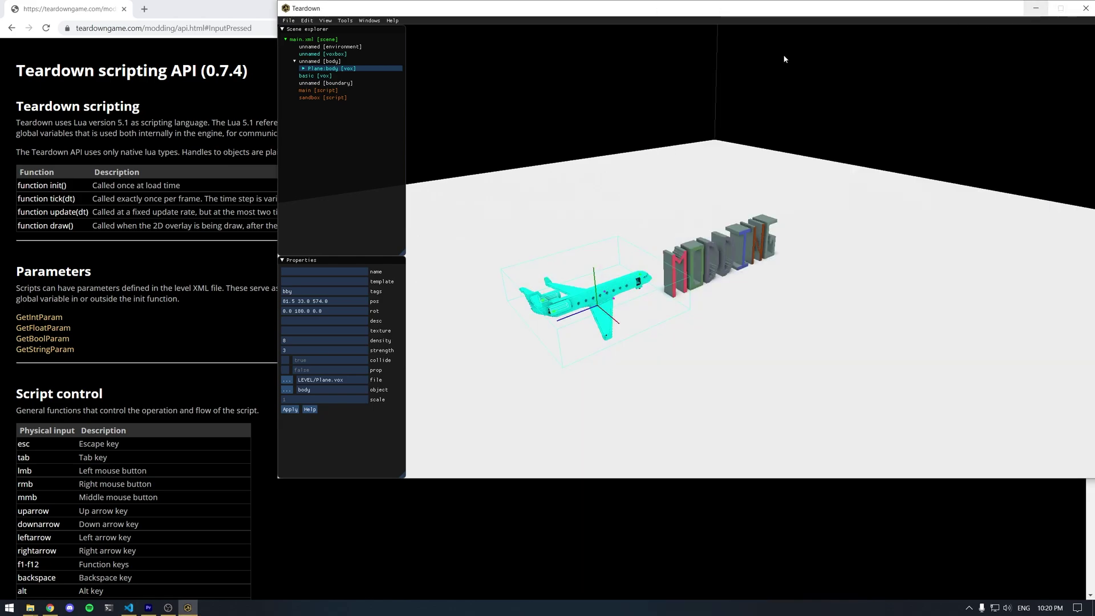
left_click(294, 21)
left_click(302, 63)
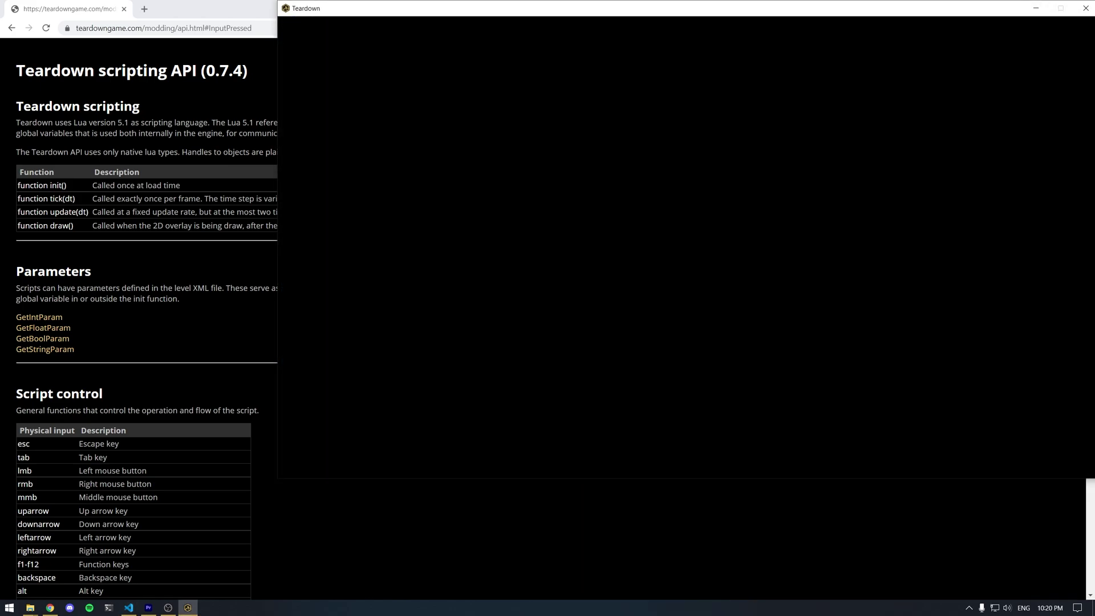
key("w")
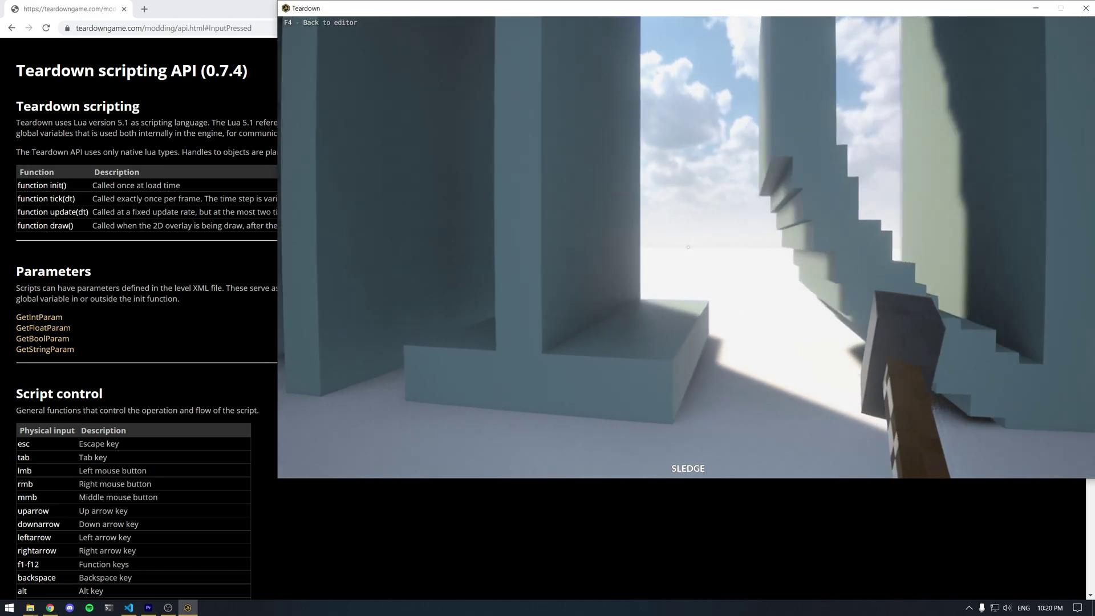
key("w")
key("a")
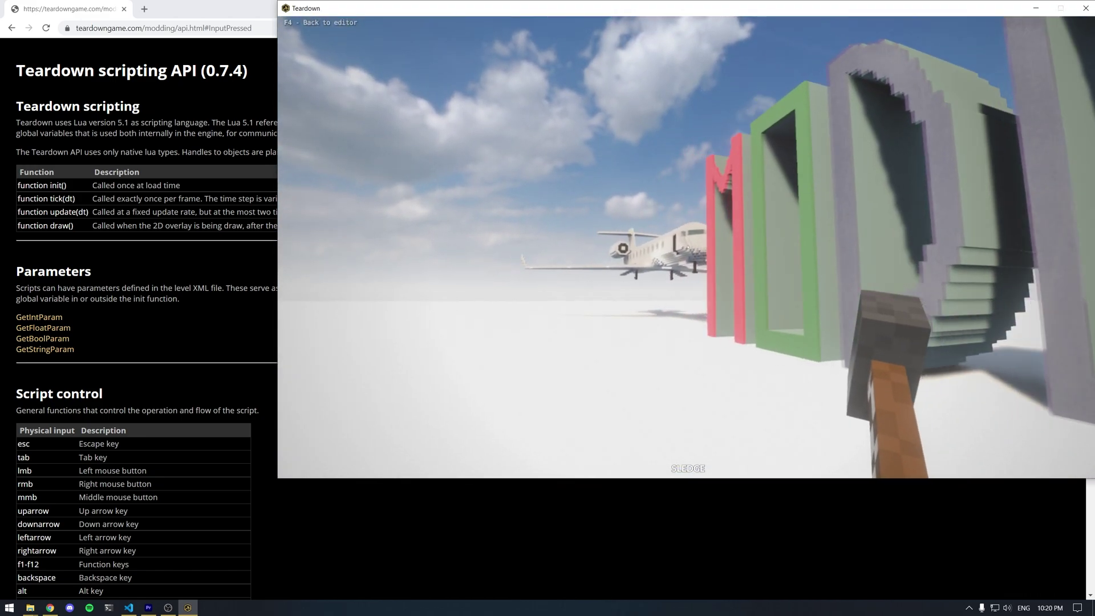
key("s")
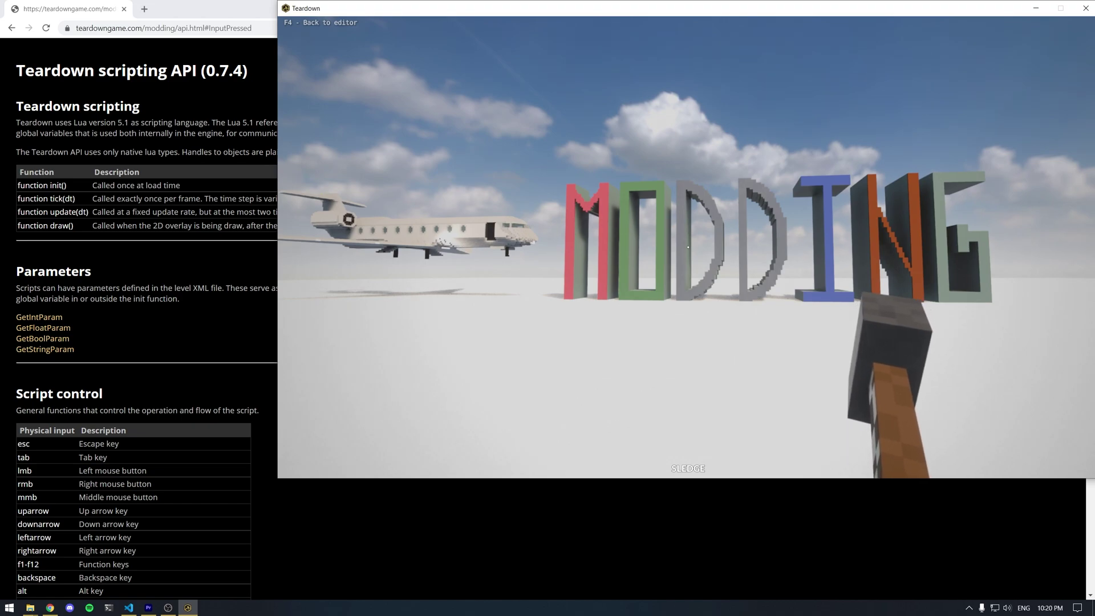
key("w")
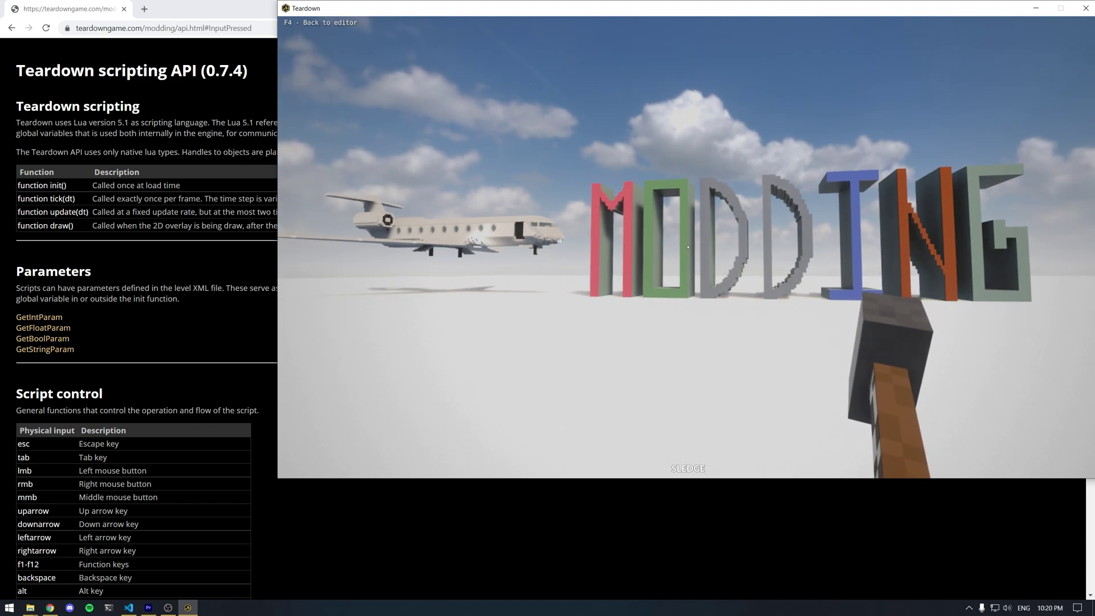
key("Escape")
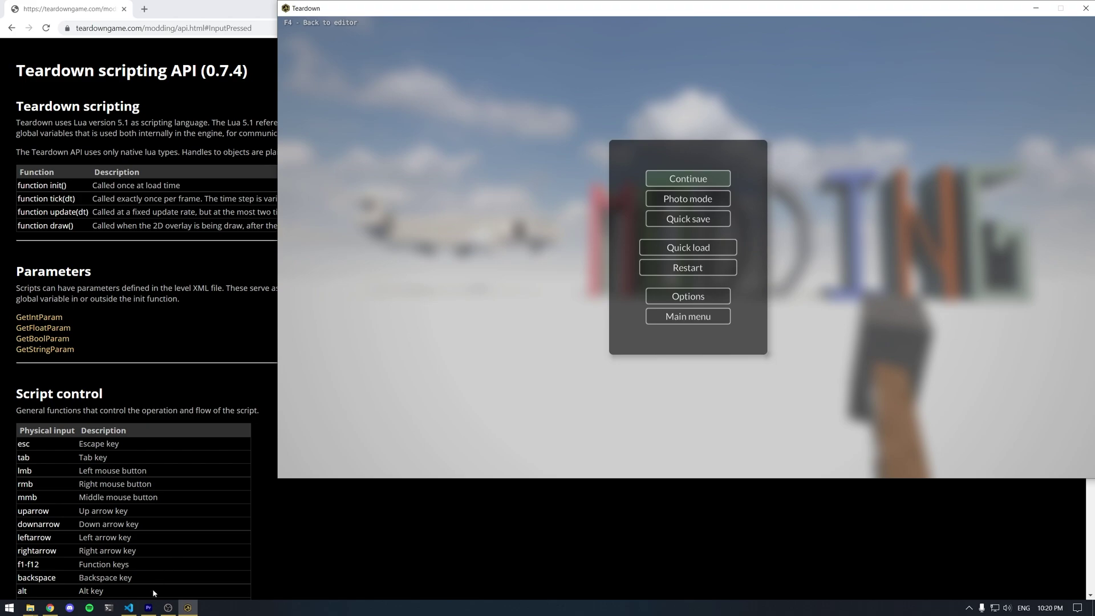
Step: Switch to Visual Studio Code and add true as the second argument of FindBody("plane") in main.lua
left_click(128, 608)
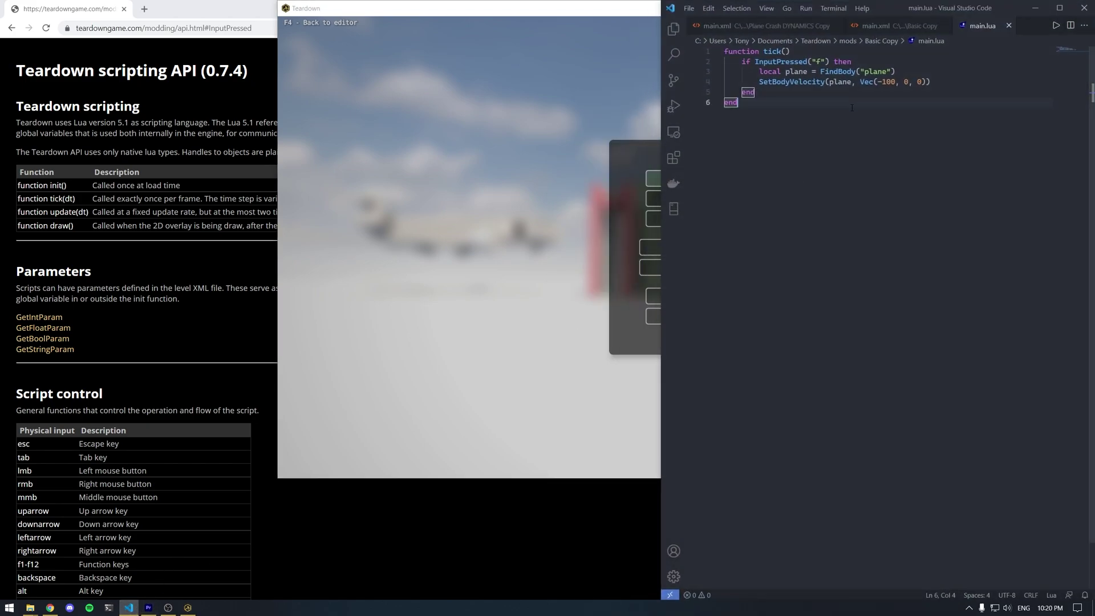
left_click(890, 75)
type(", true")
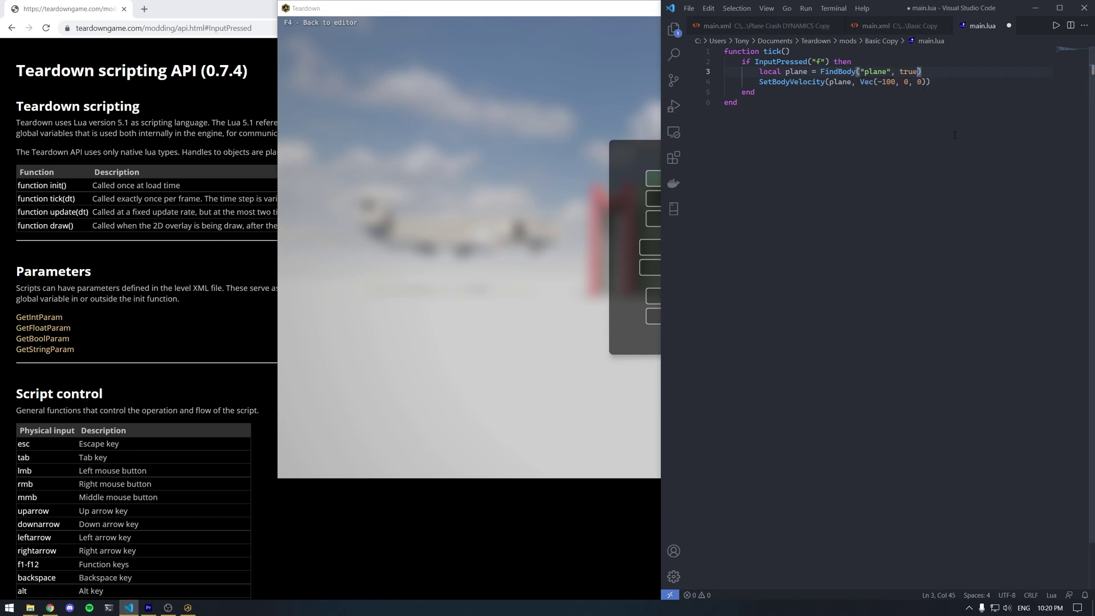
Step: Search the Chrome API page for "findbo", open FindBody and examine the true argument in the entire-scene search example
left_click(180, 251)
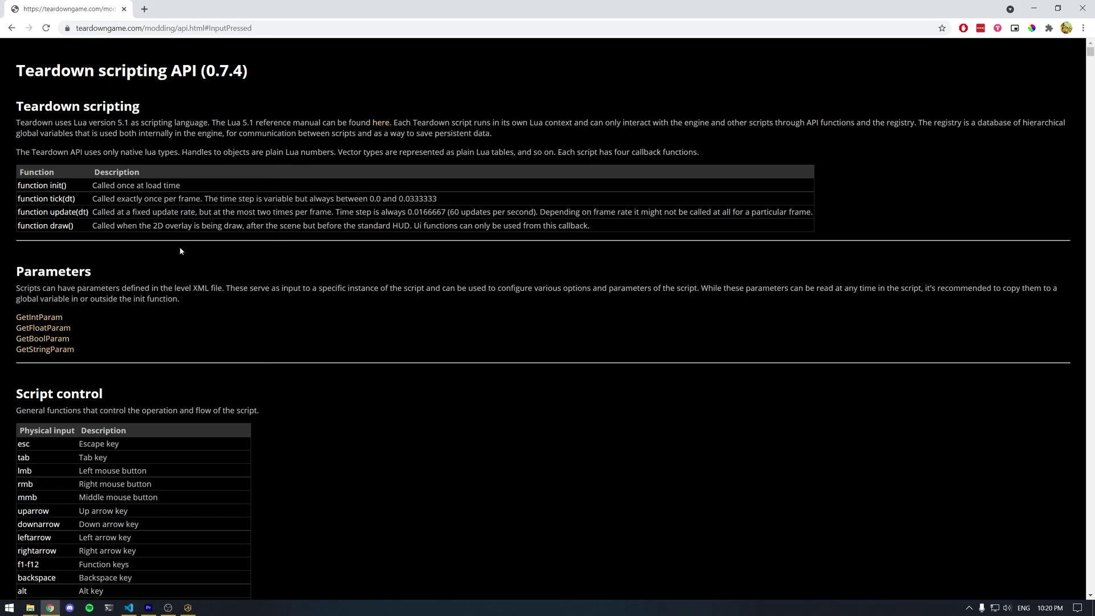
key("ctrl+f")
type("findbo")
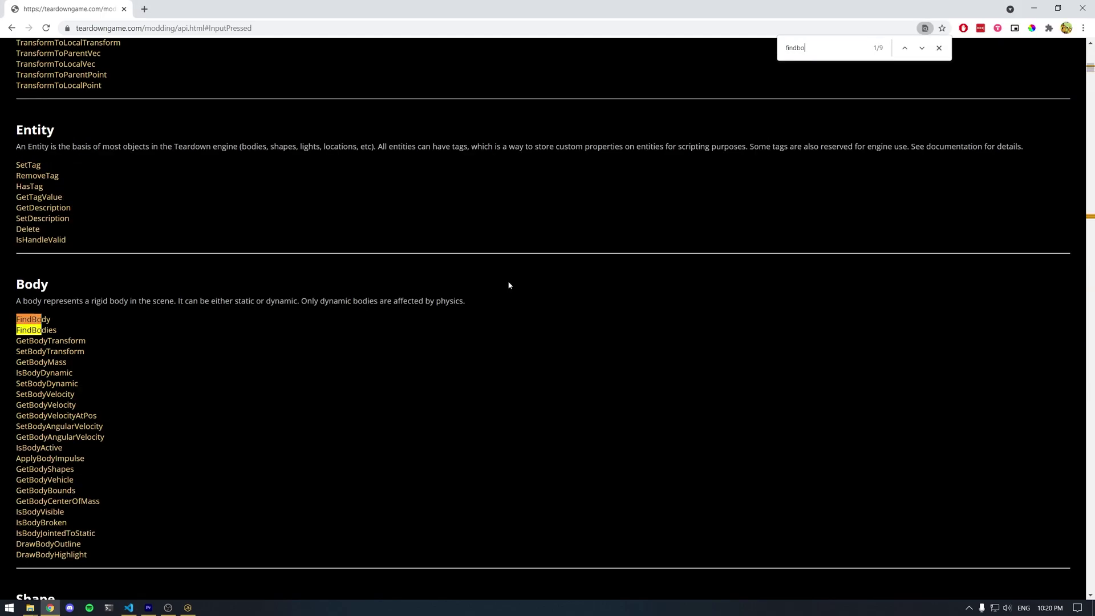
left_click(45, 321)
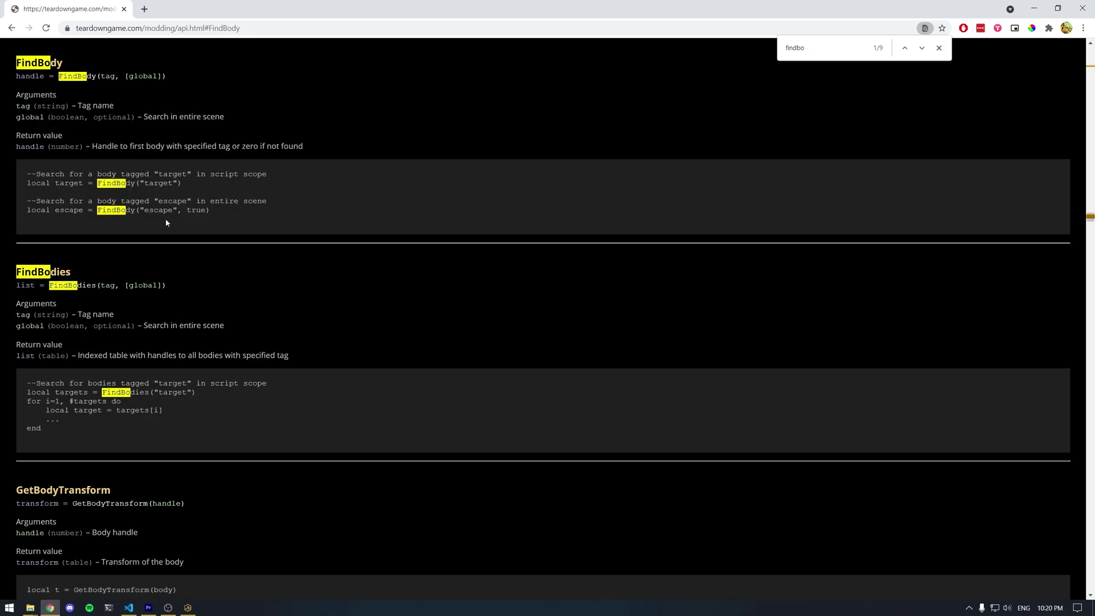
double_click(197, 211)
left_click_drag(273, 204, 36, 201)
left_click(98, 198)
Step: Return to Teardown, restart the level and walk around the MODDING letters to test launching the plane with the updated script
left_click(128, 607)
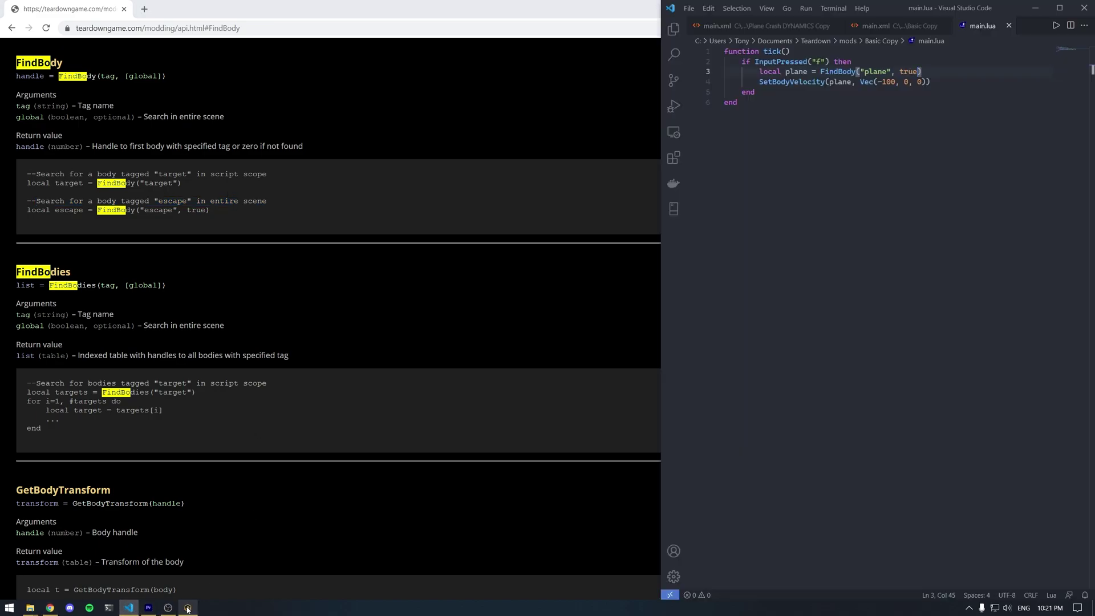
left_click(187, 607)
left_click(706, 267)
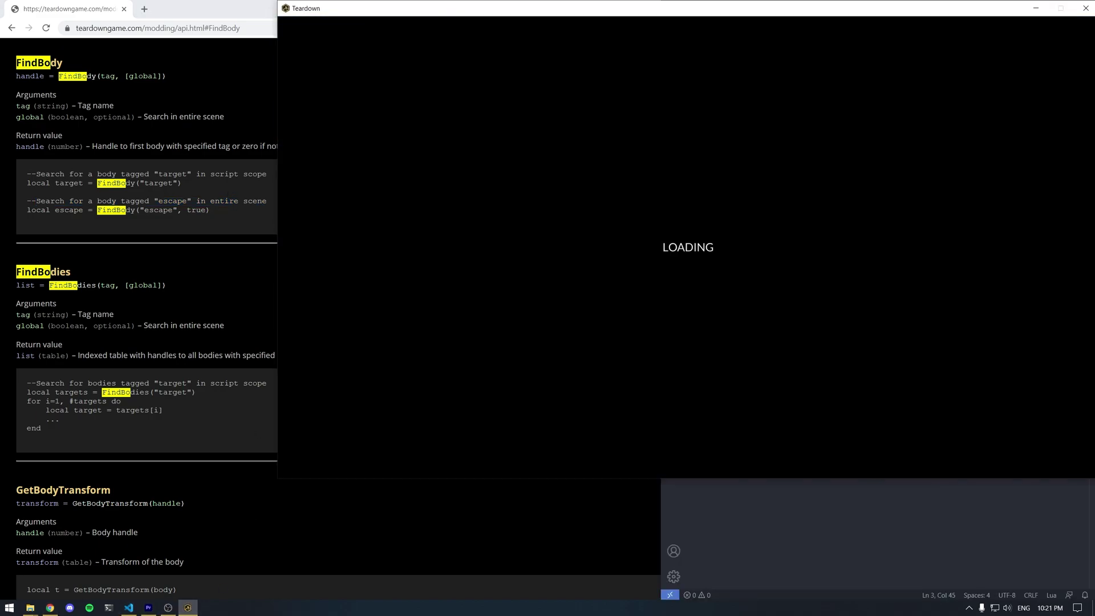
key("w")
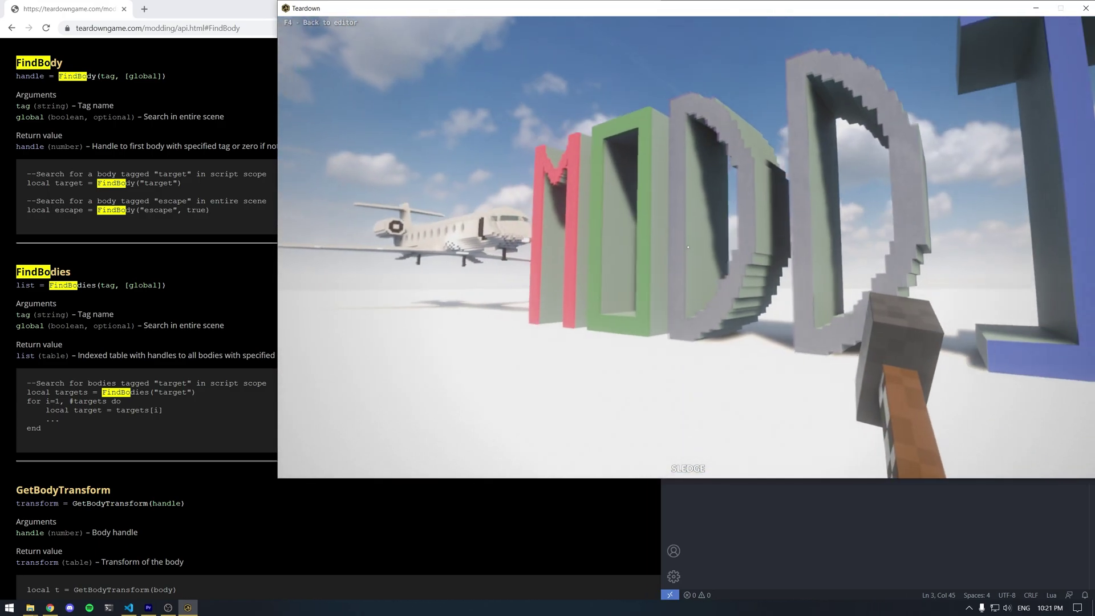
key("s")
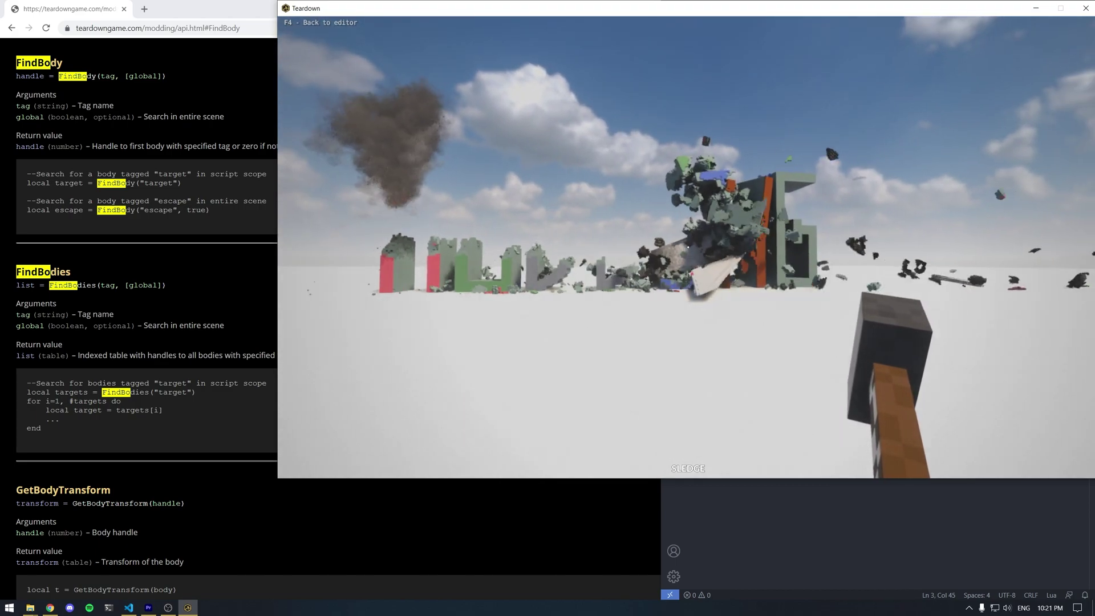
key("w")
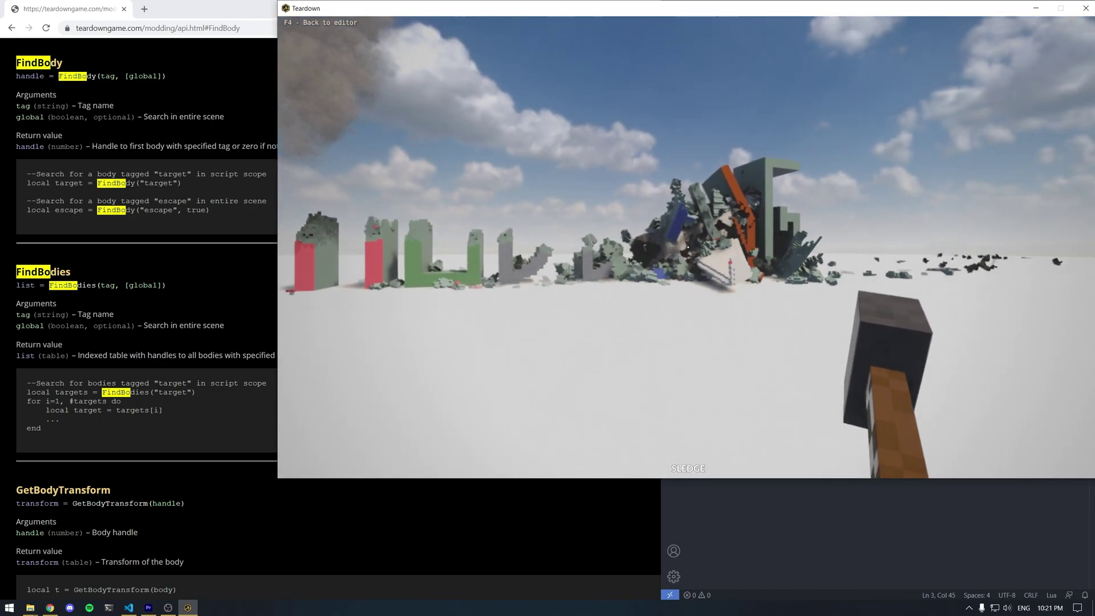
key("w")
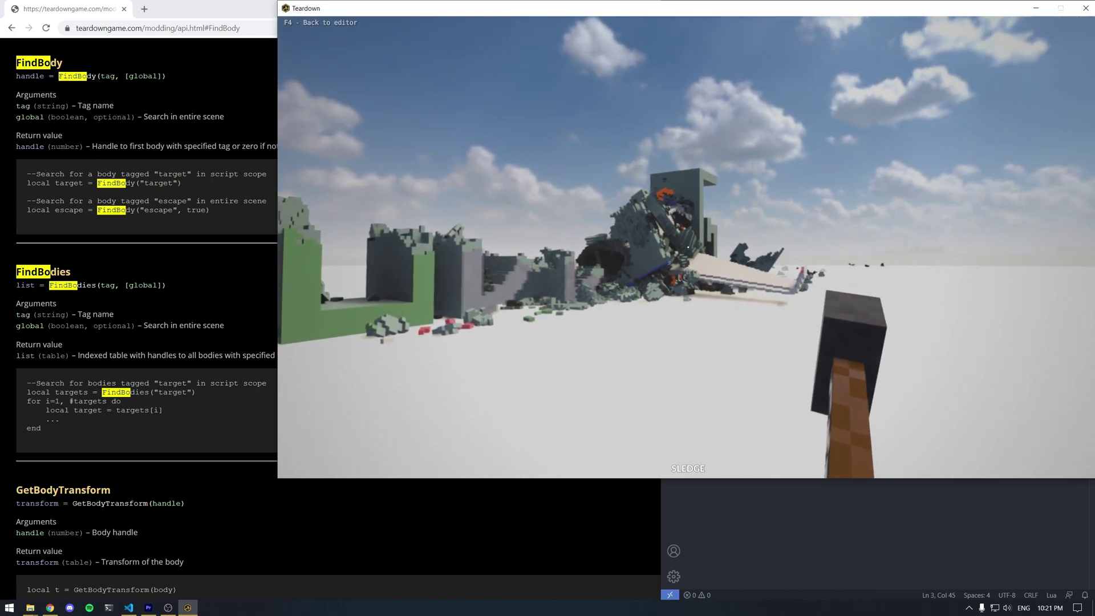
key("d")
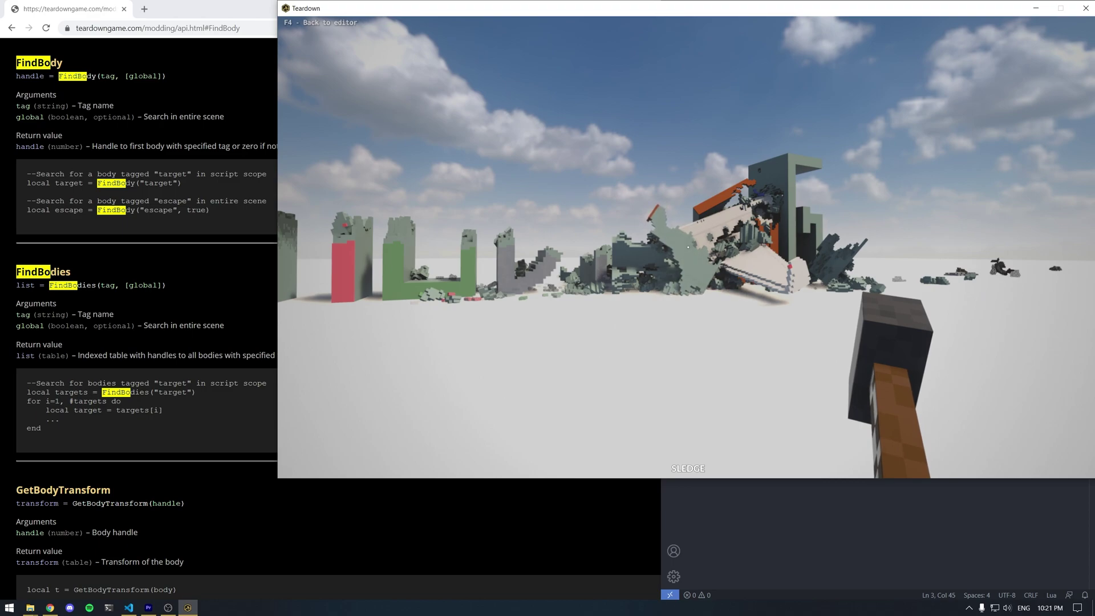
Step: Walk up to the crashed plane and the final letter G to inspect the impact up close, then back away
key("w")
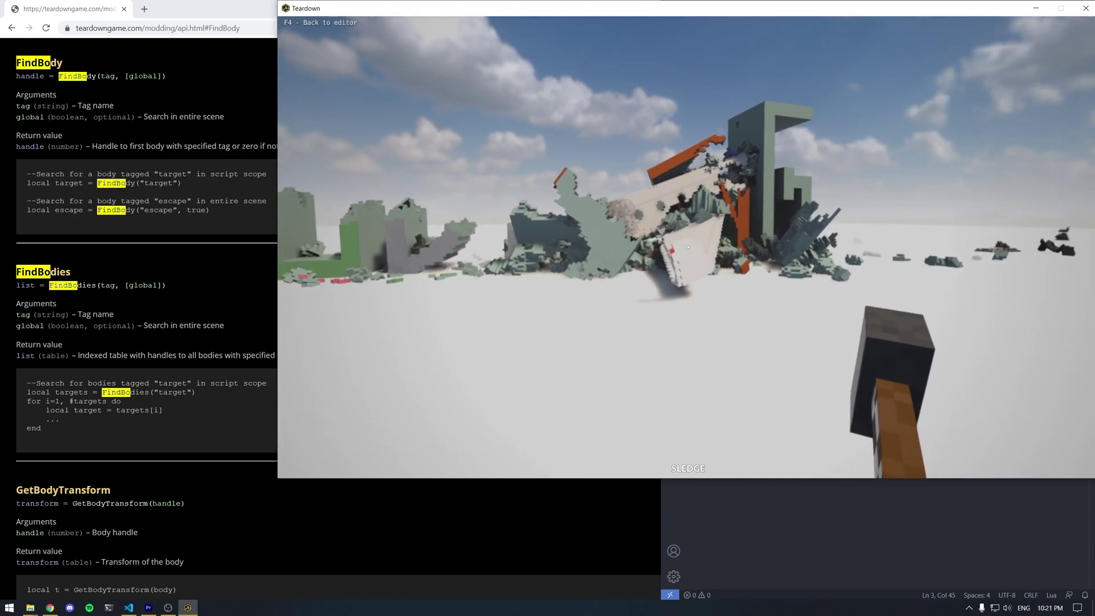
key("w")
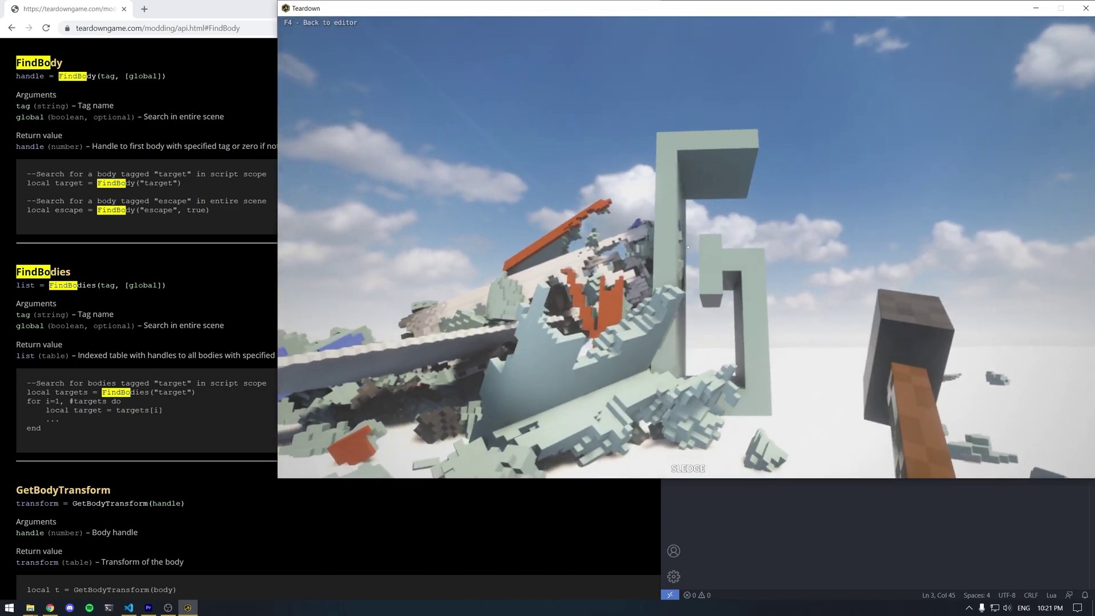
key("w")
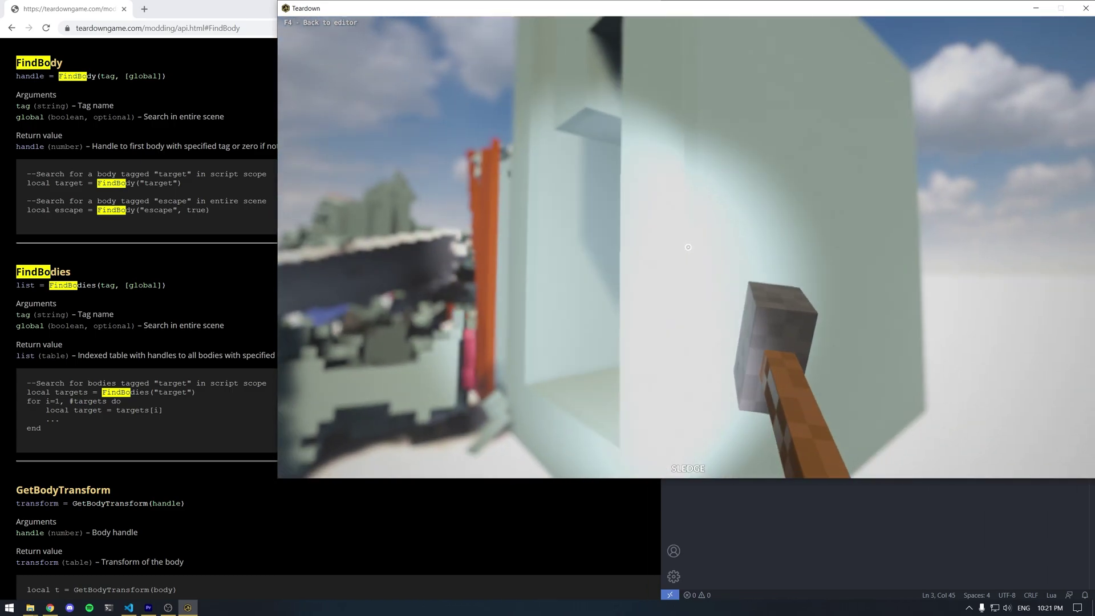
key("w")
key("s")
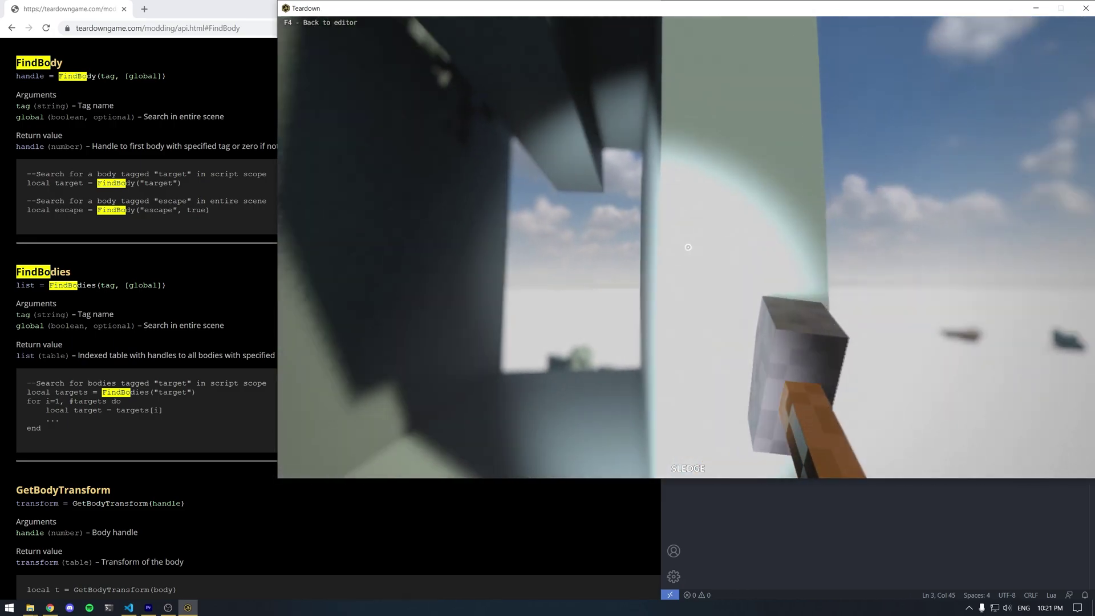
key("s")
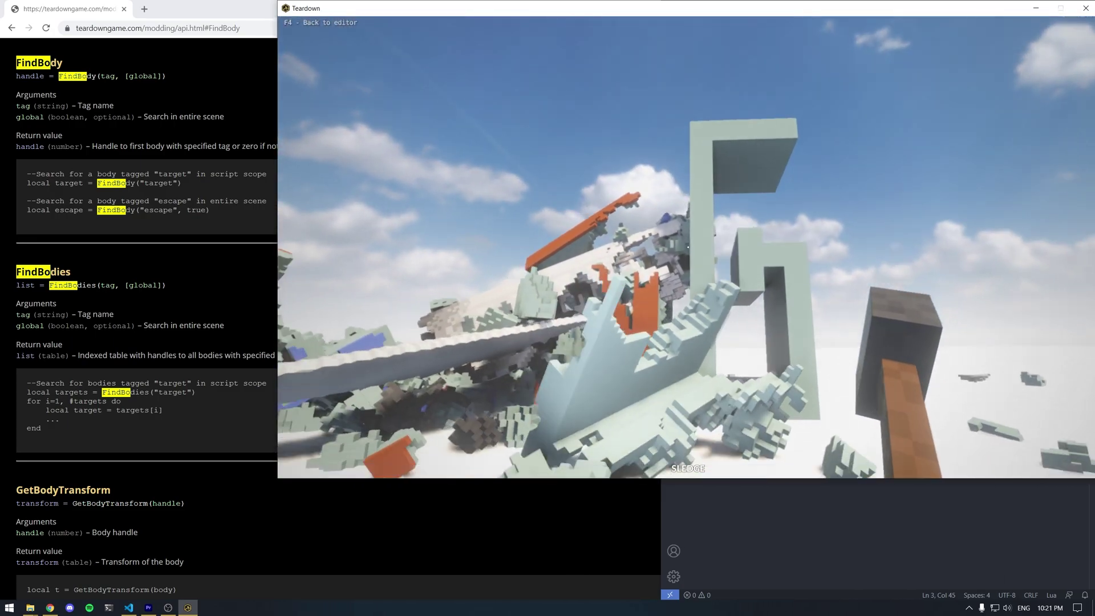
Step: Circle the row of MODDING letters and examine the plane's destruction from both ends and from a distance
key("a")
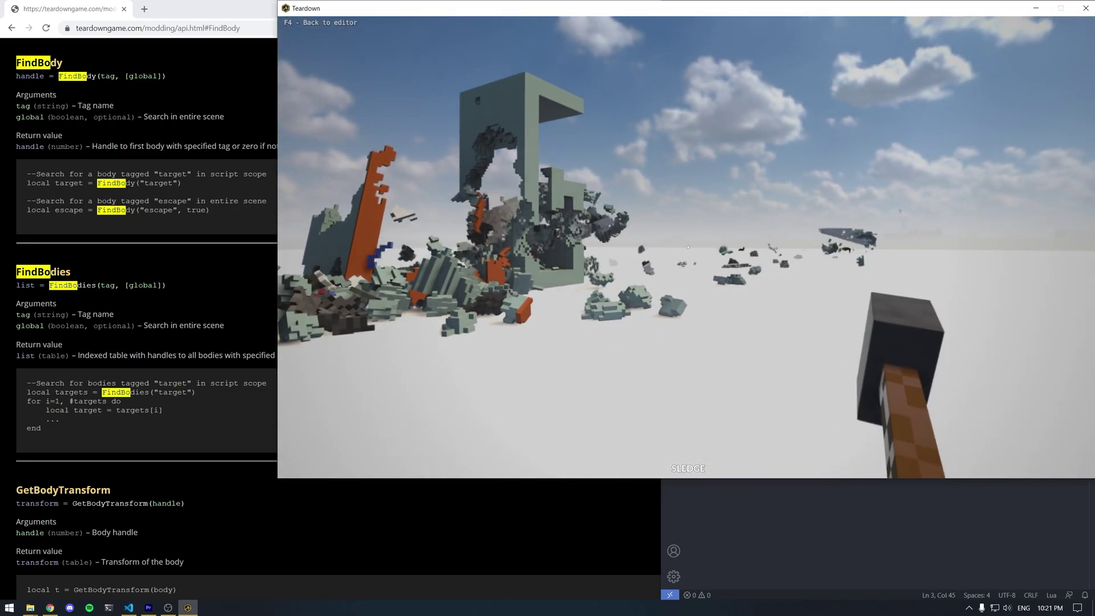
key("w")
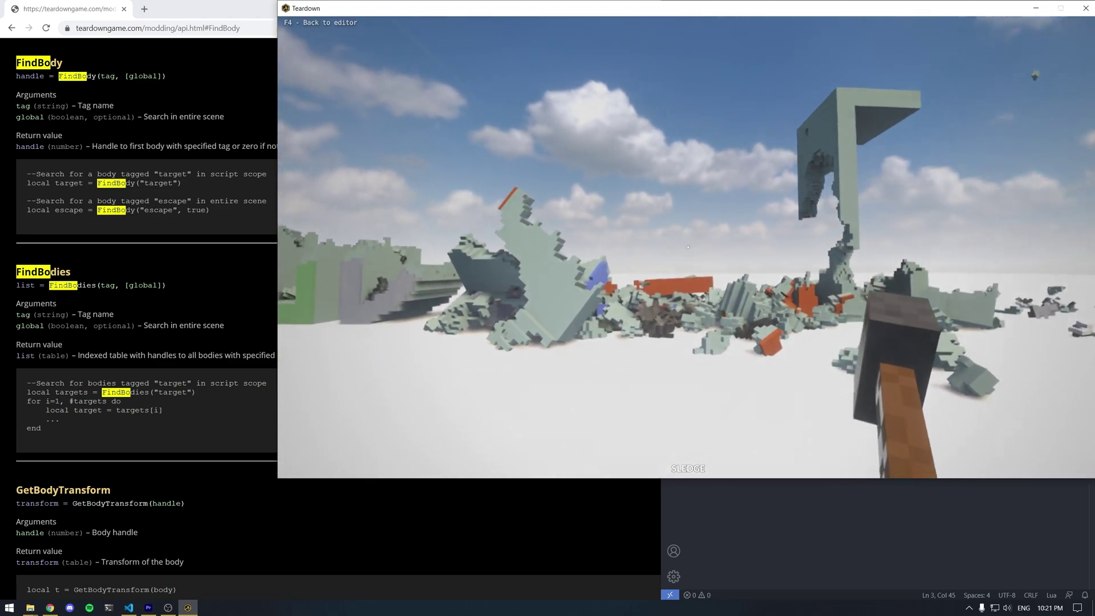
key("a")
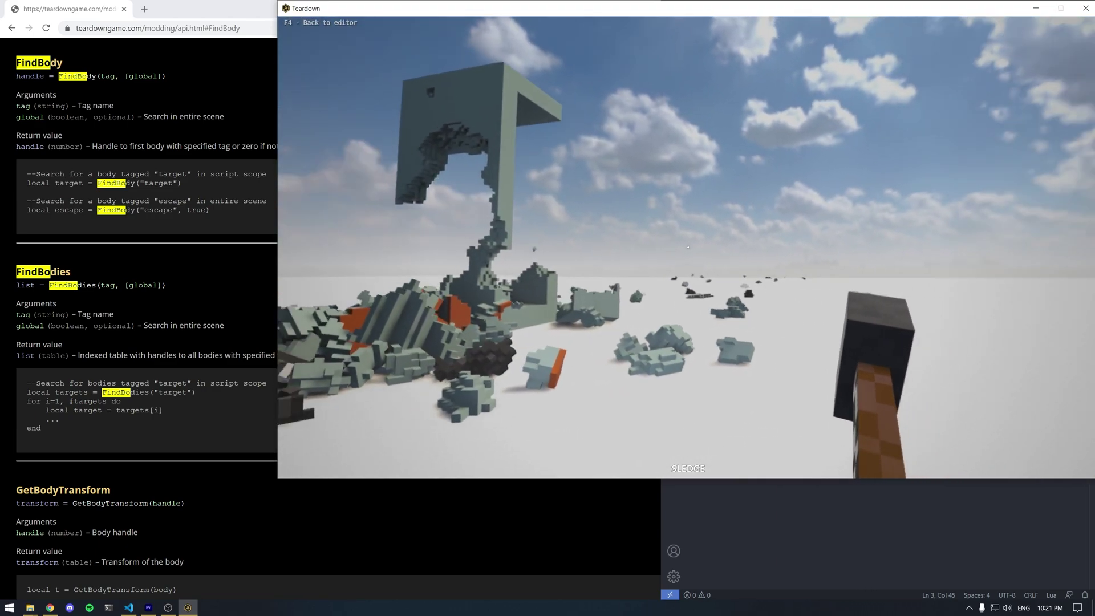
key("w")
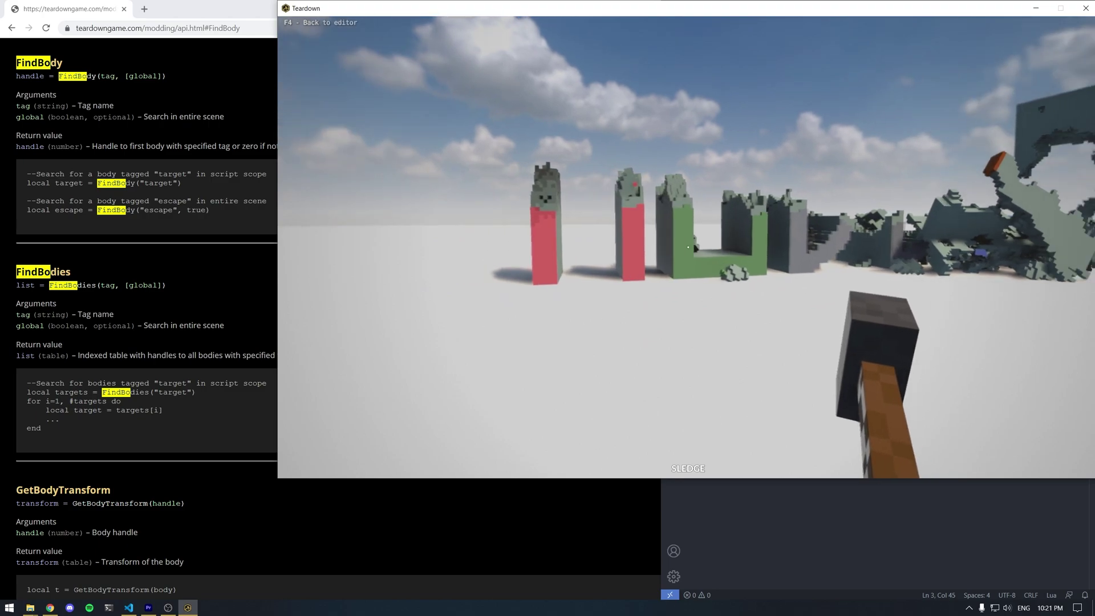
key("w")
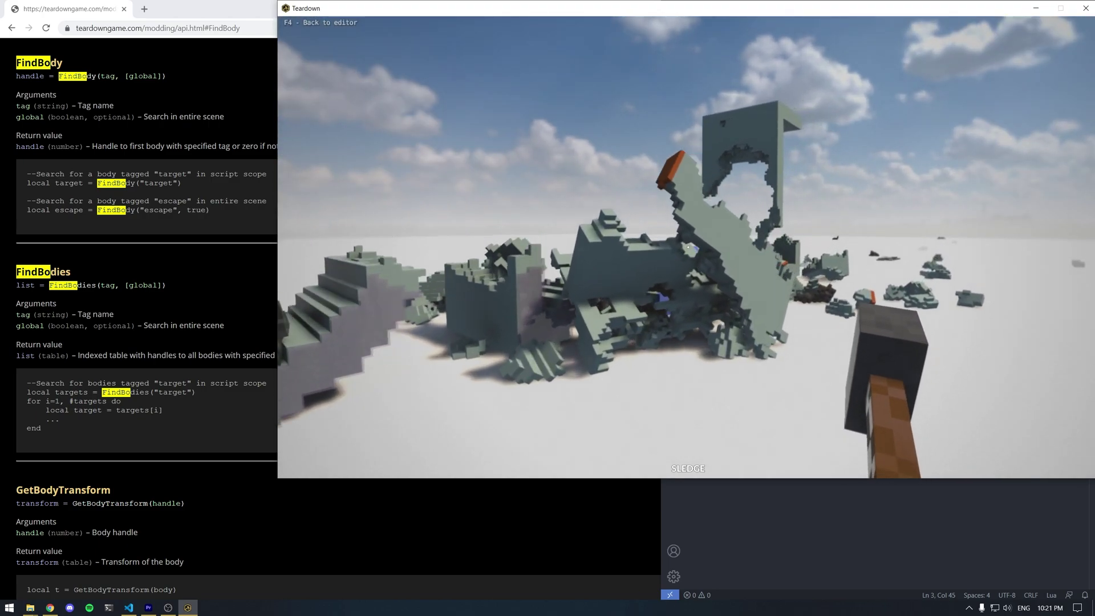
key("w")
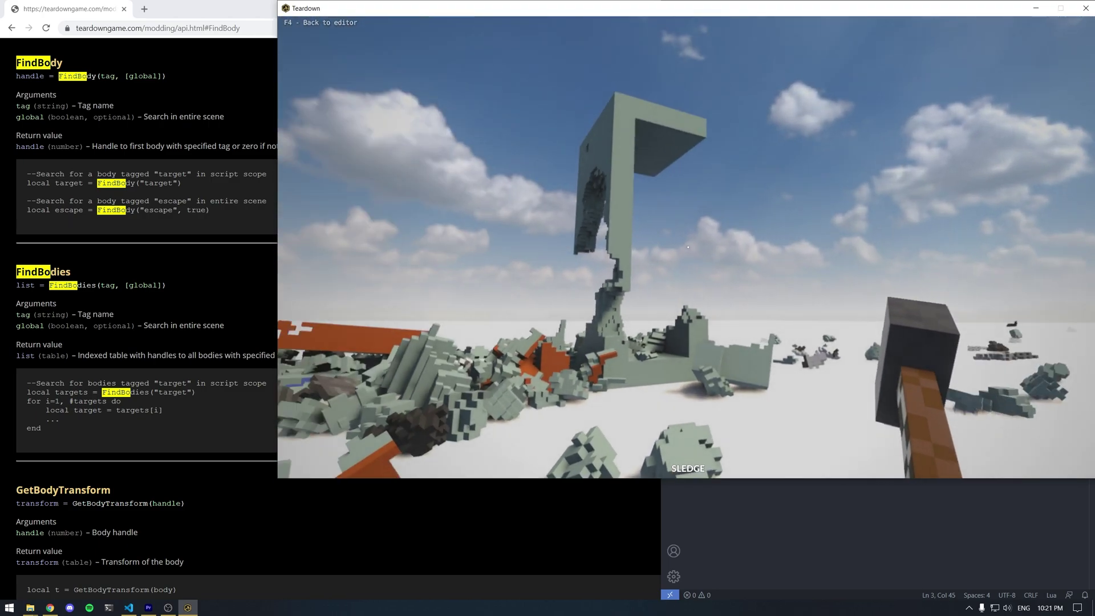
key("s")
key("a")
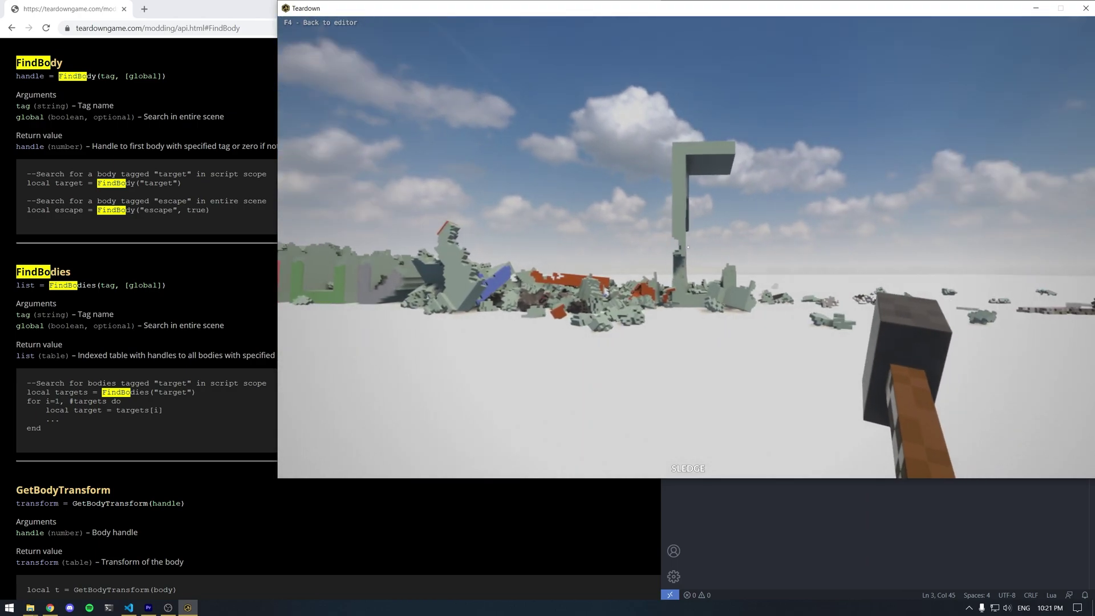
key("w")
key("a")
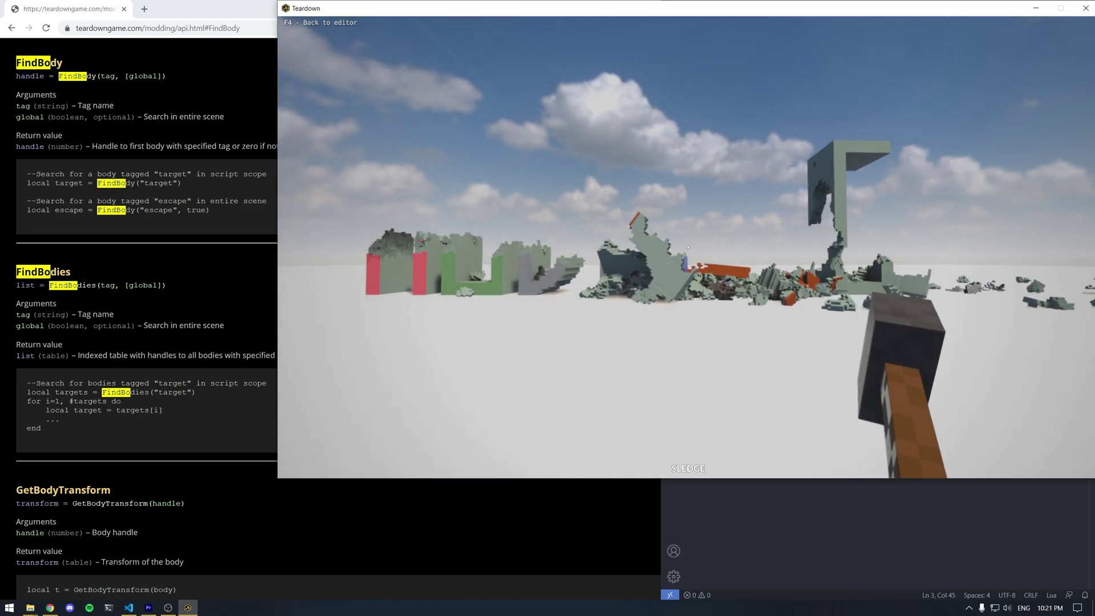
key("w")
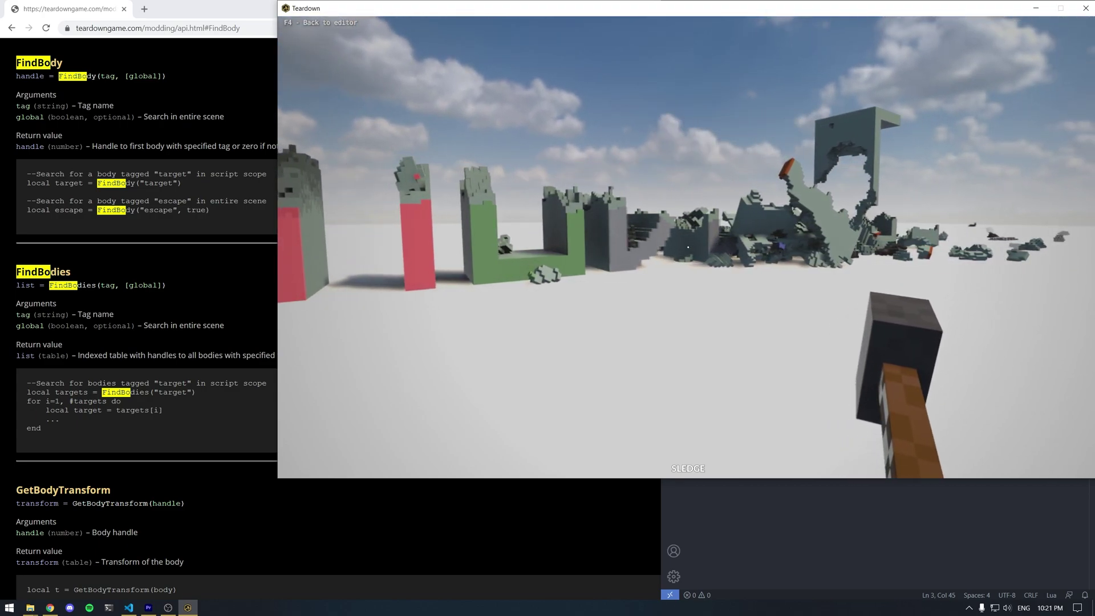
key("s")
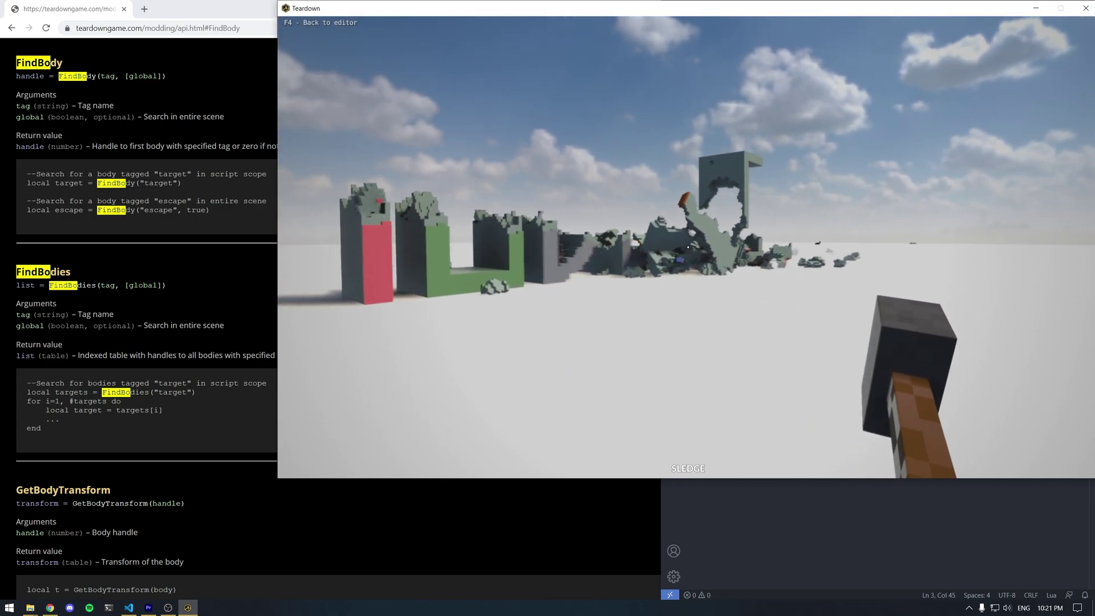